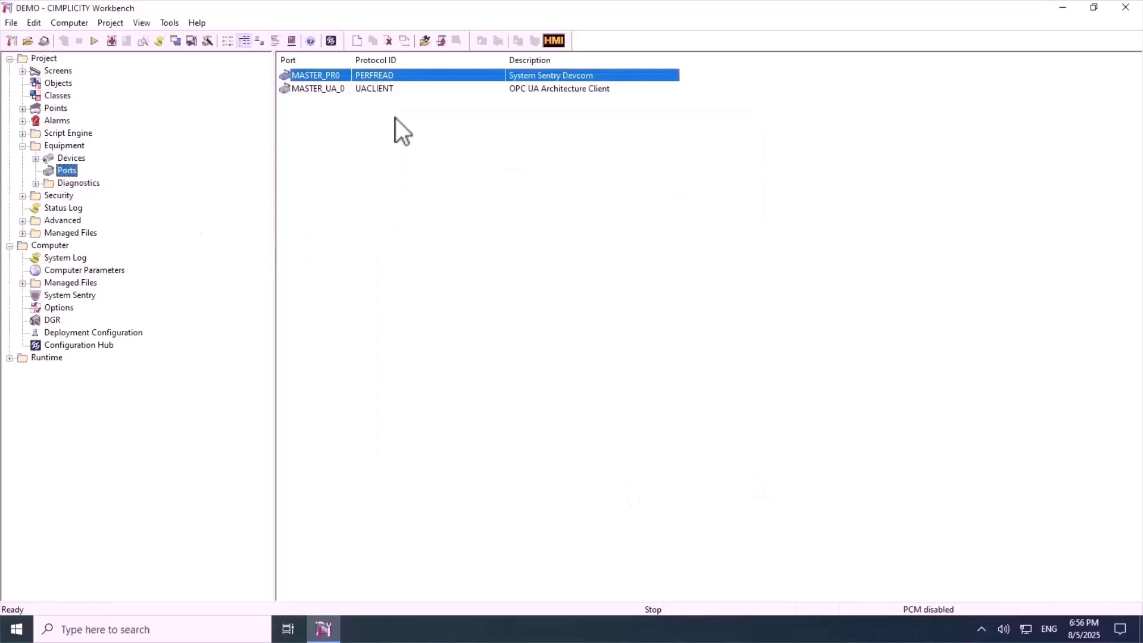
- Review the properties of the MASTER_PR0 port and the SYSTEM_SENTRY device
double_click(315, 76)
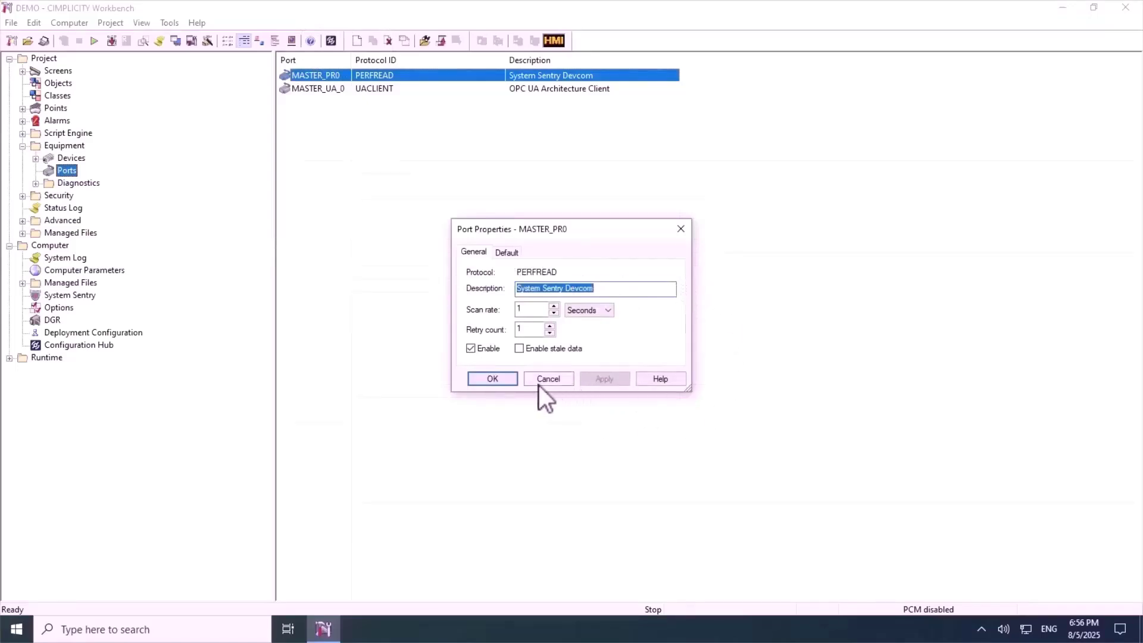
click(494, 379)
click(70, 157)
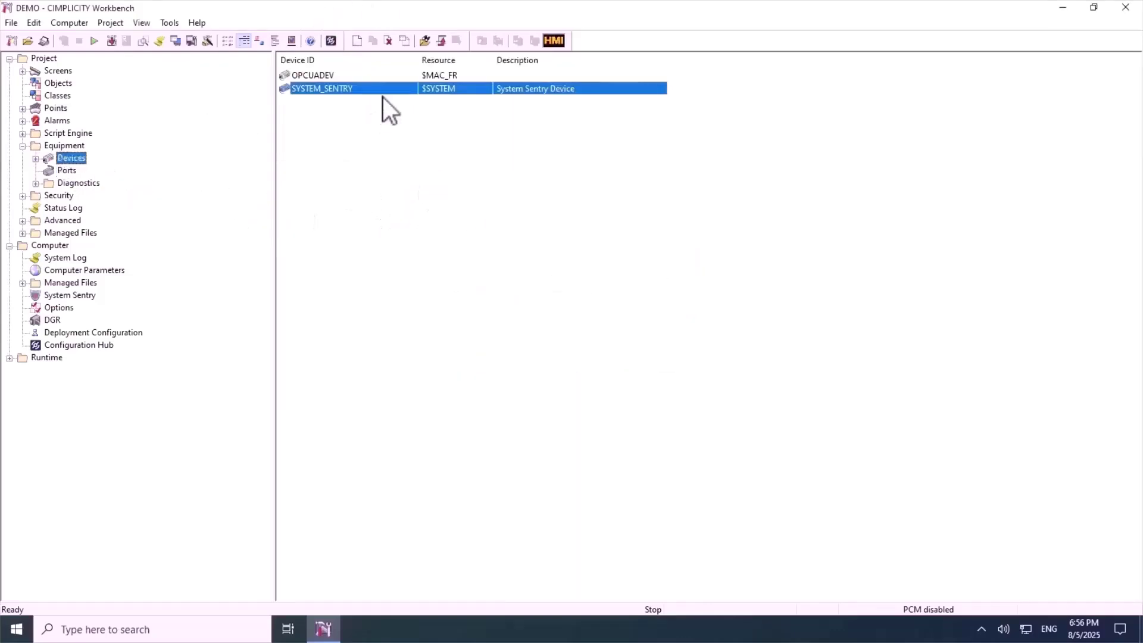
click(334, 90)
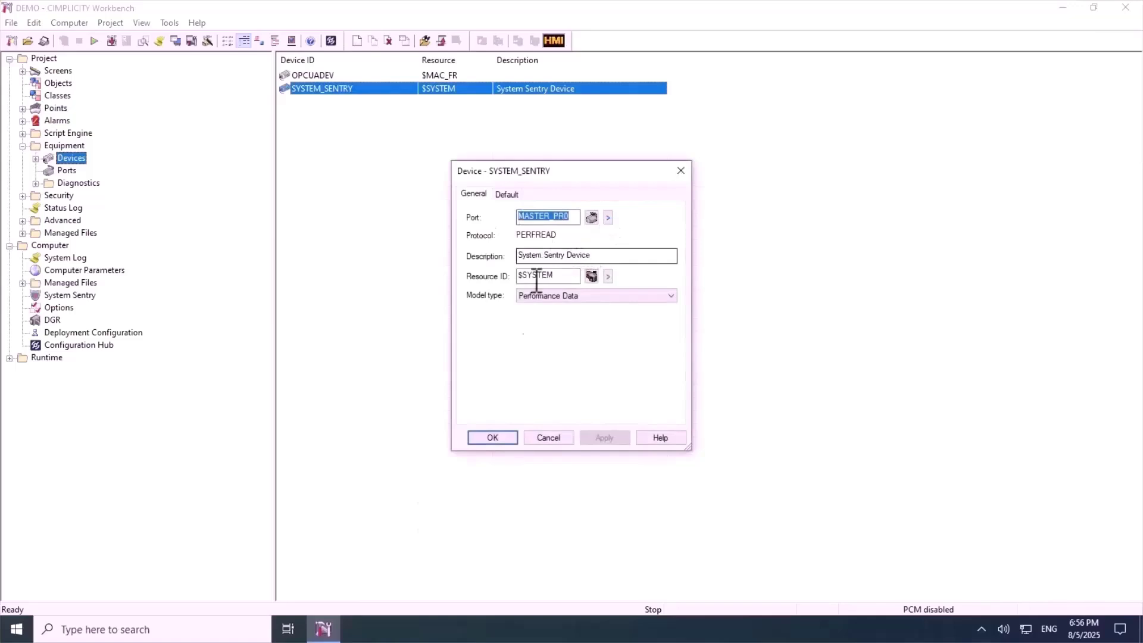
click(493, 438)
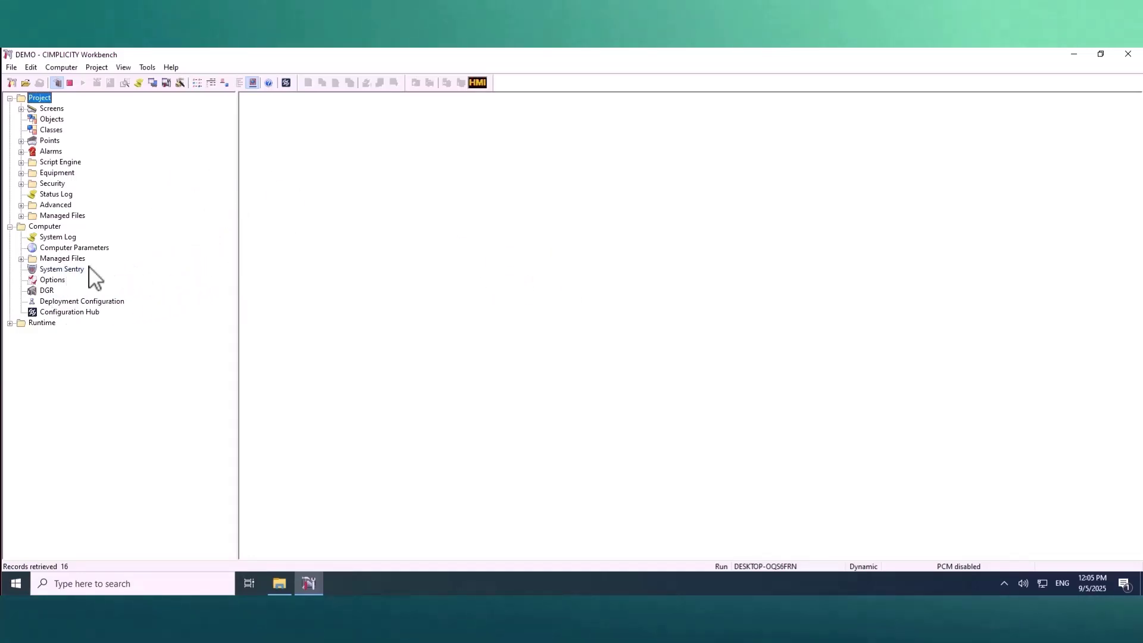
- Open the System Sentry overview screen and examine the process, Point Manager, Alarm Manager, Event Manager and device statistics
click(75, 269)
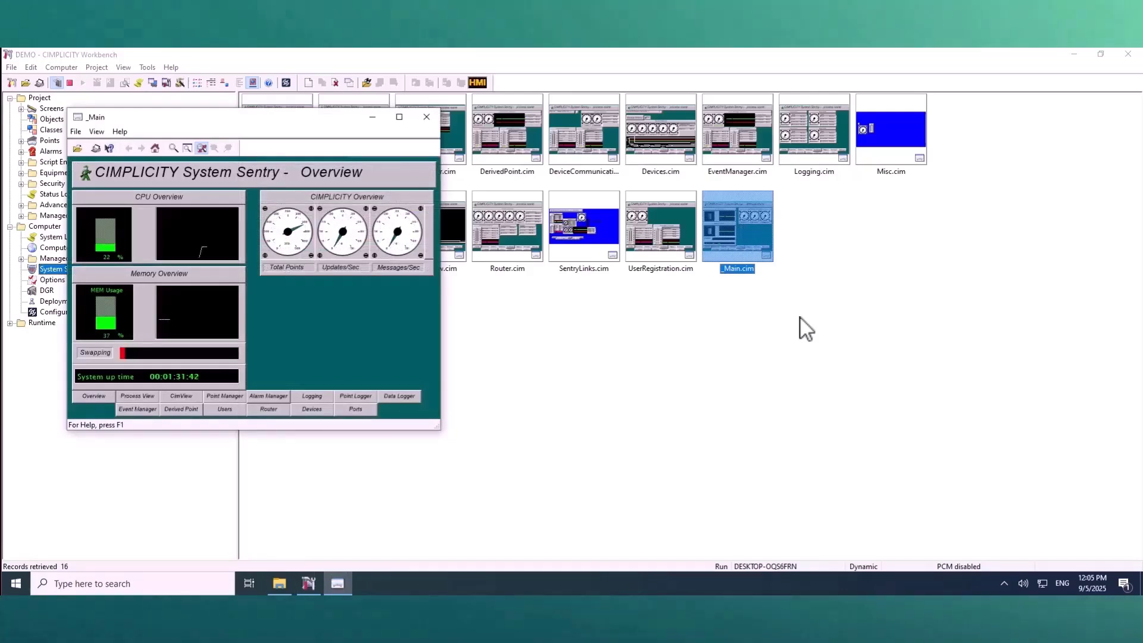
click(399, 118)
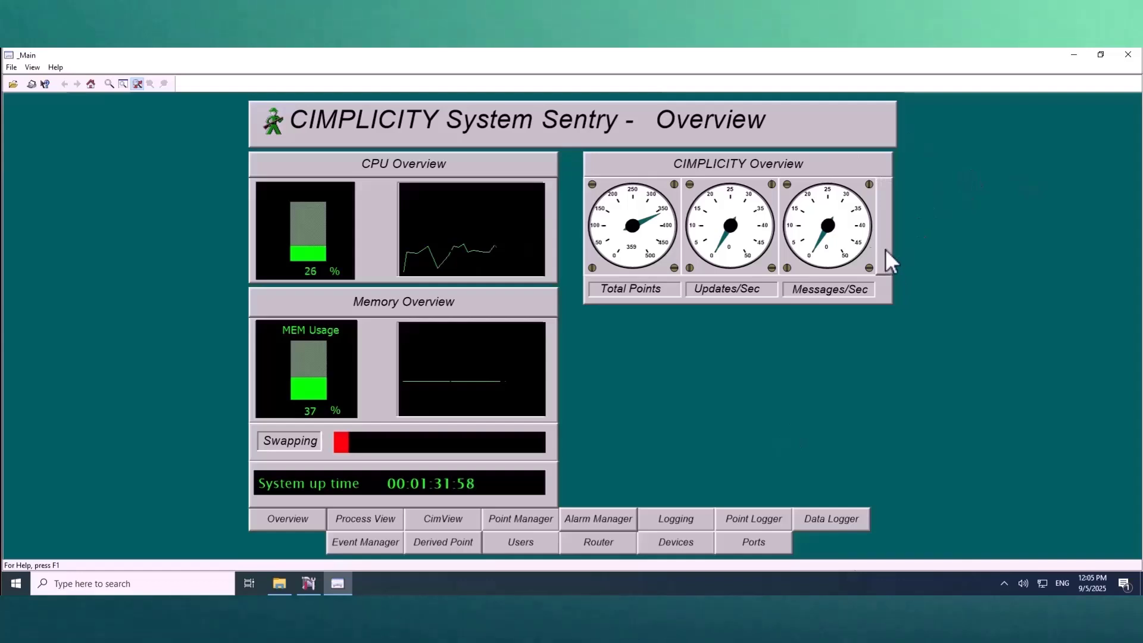
click(375, 520)
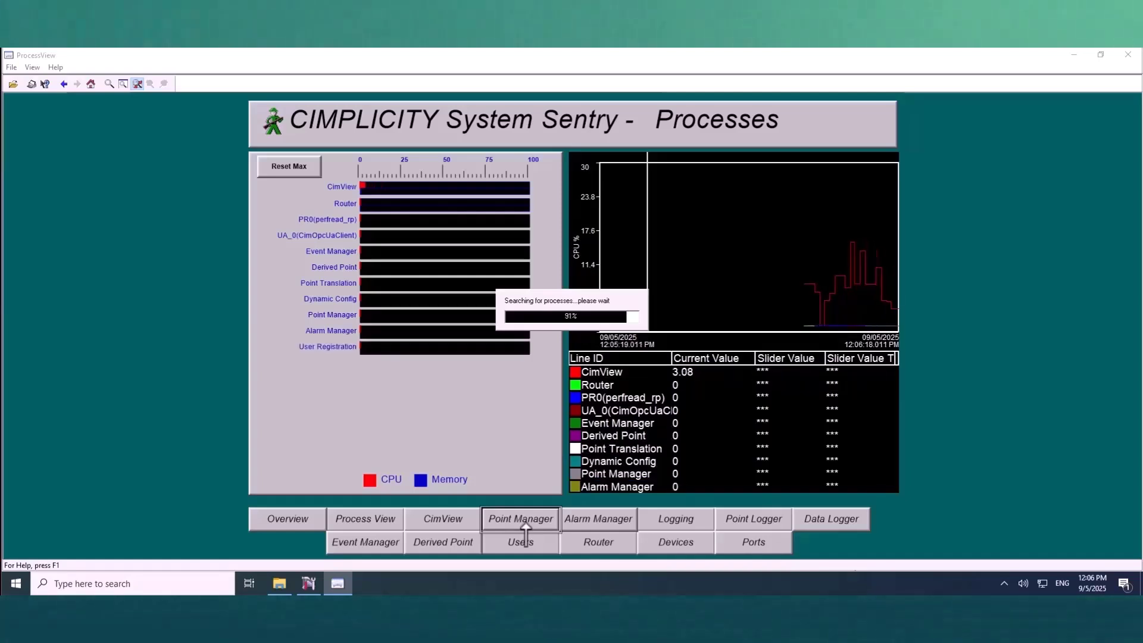
click(525, 528)
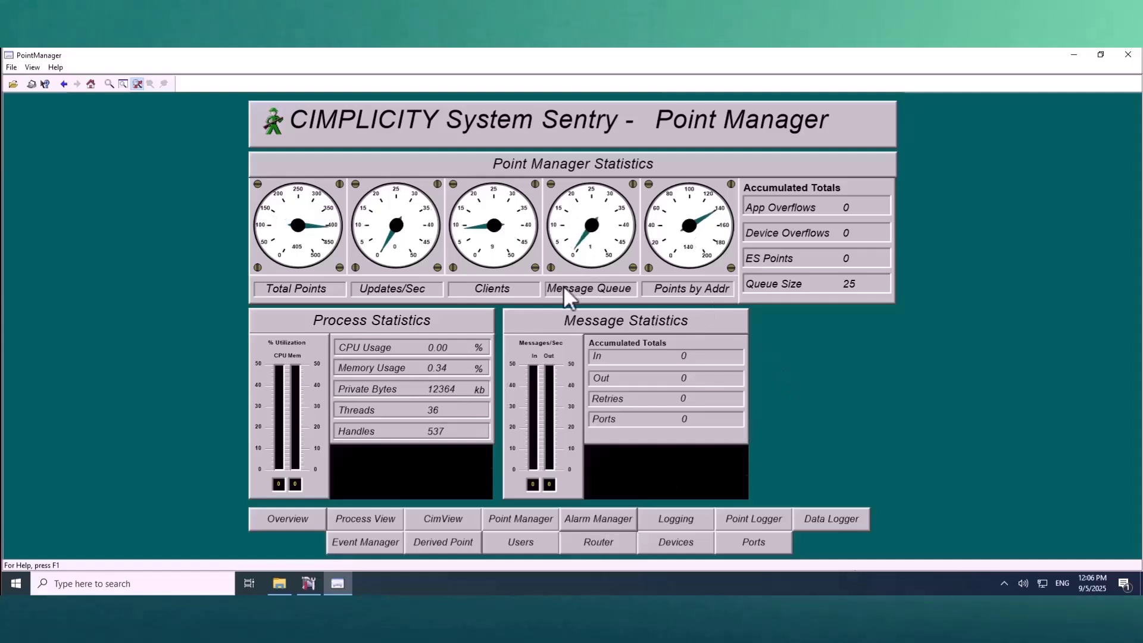
click(608, 528)
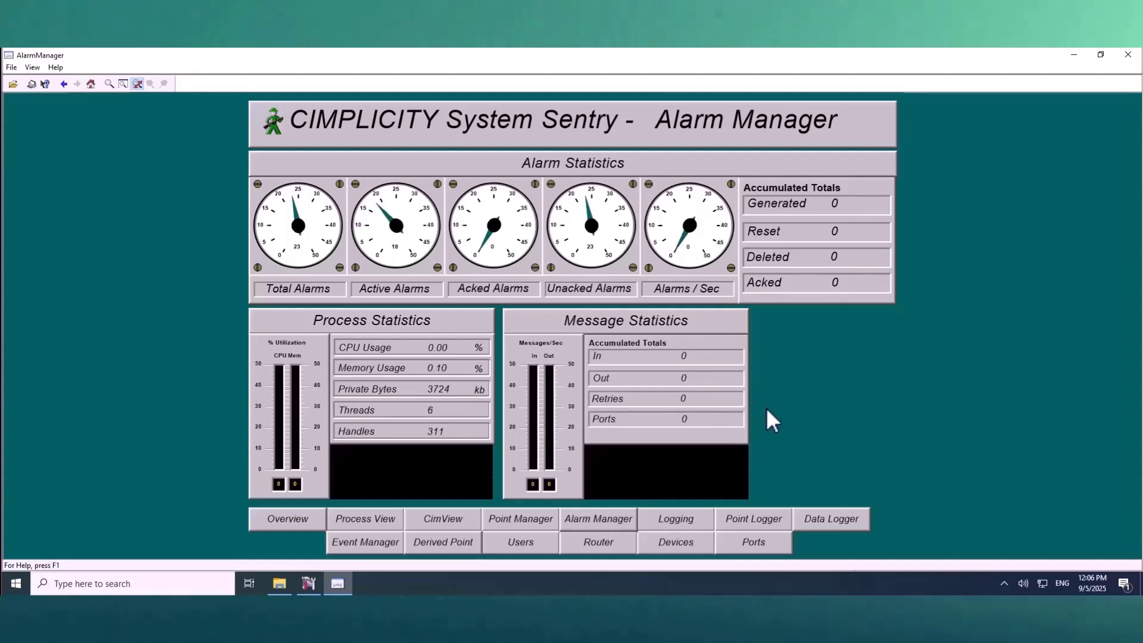
click(368, 545)
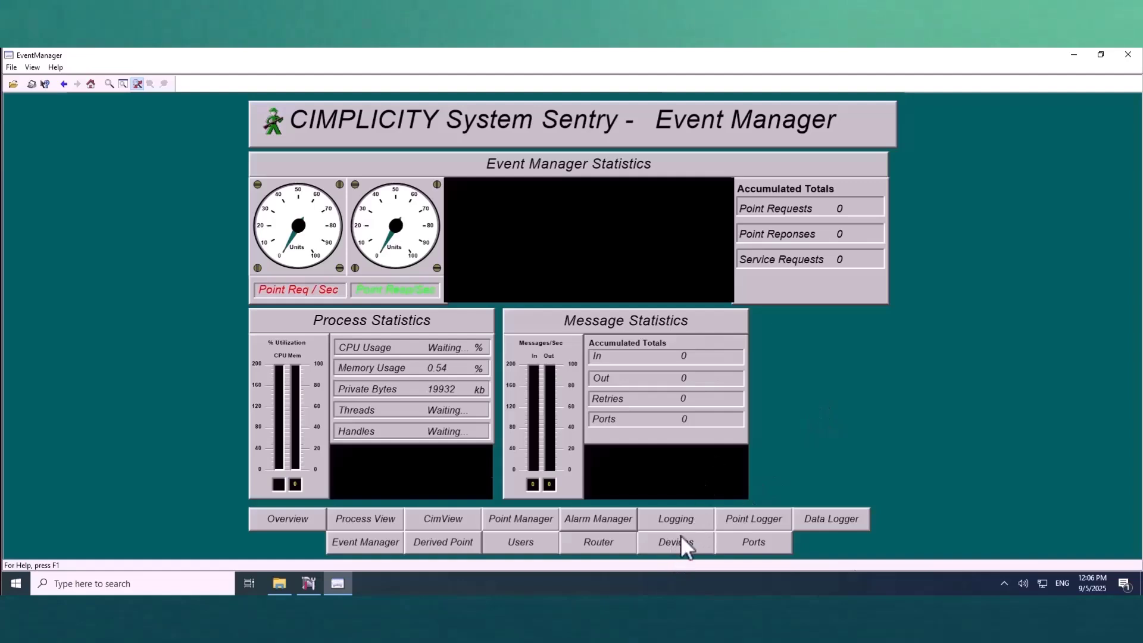
click(678, 546)
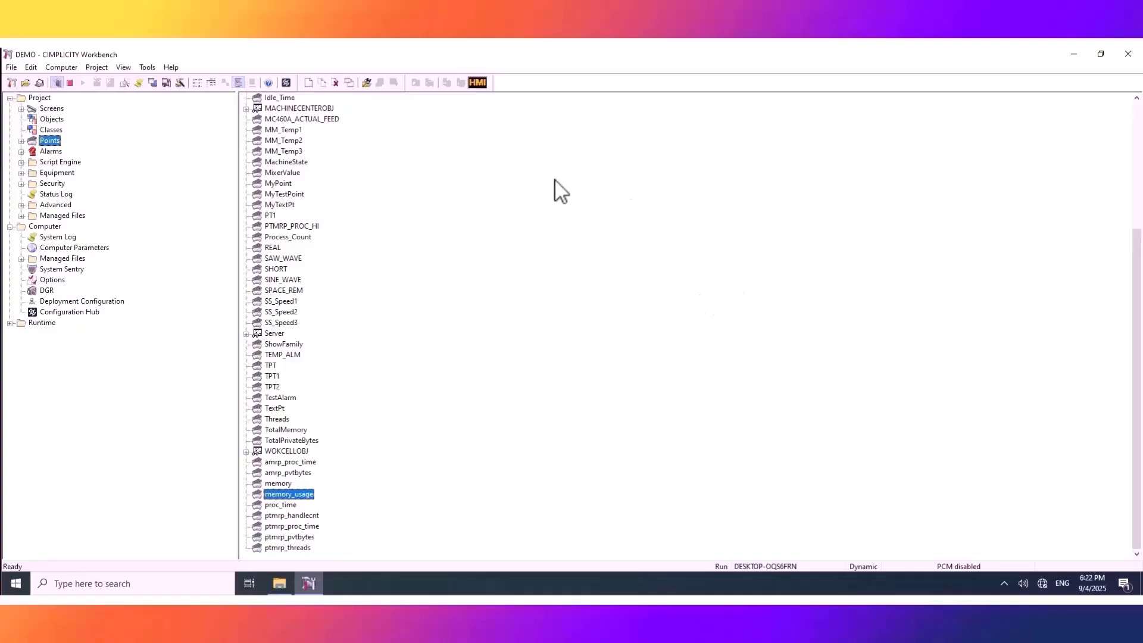
- Create a new analog device point with the ID CPU_Idle_Time on the SYSTEM_SENTRY device
click(555, 181)
right_click(556, 181)
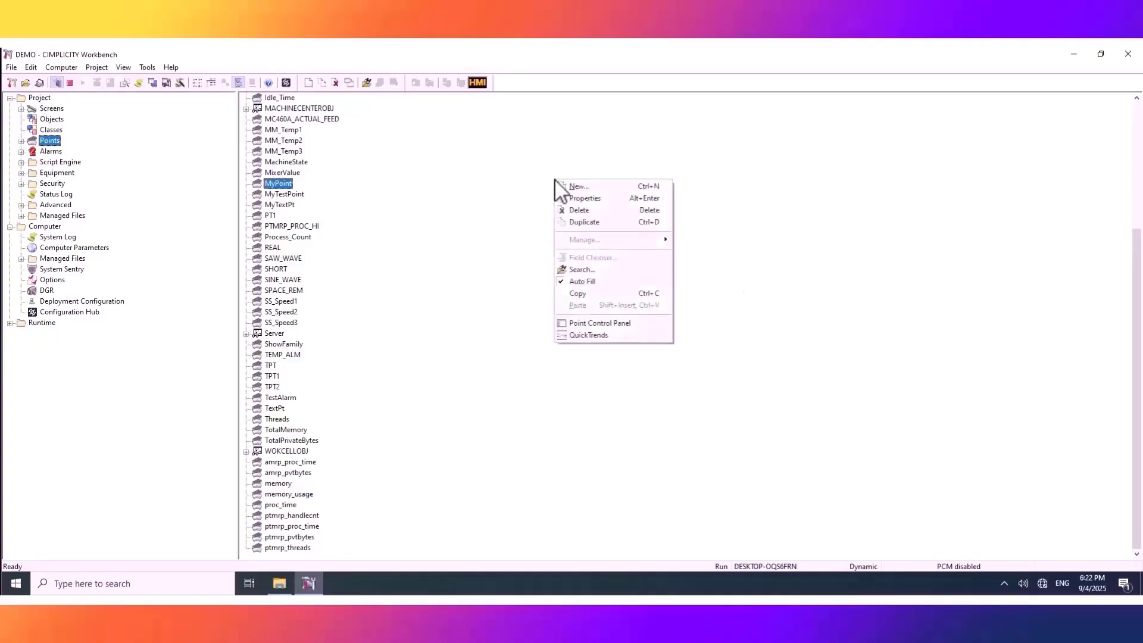
click(618, 186)
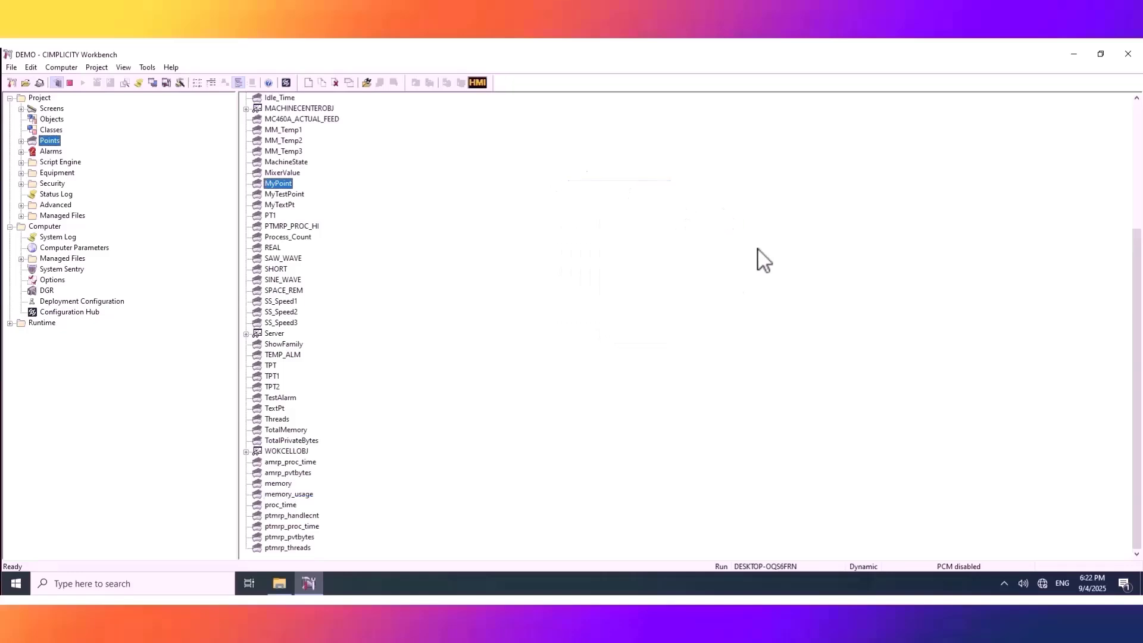
text(C)
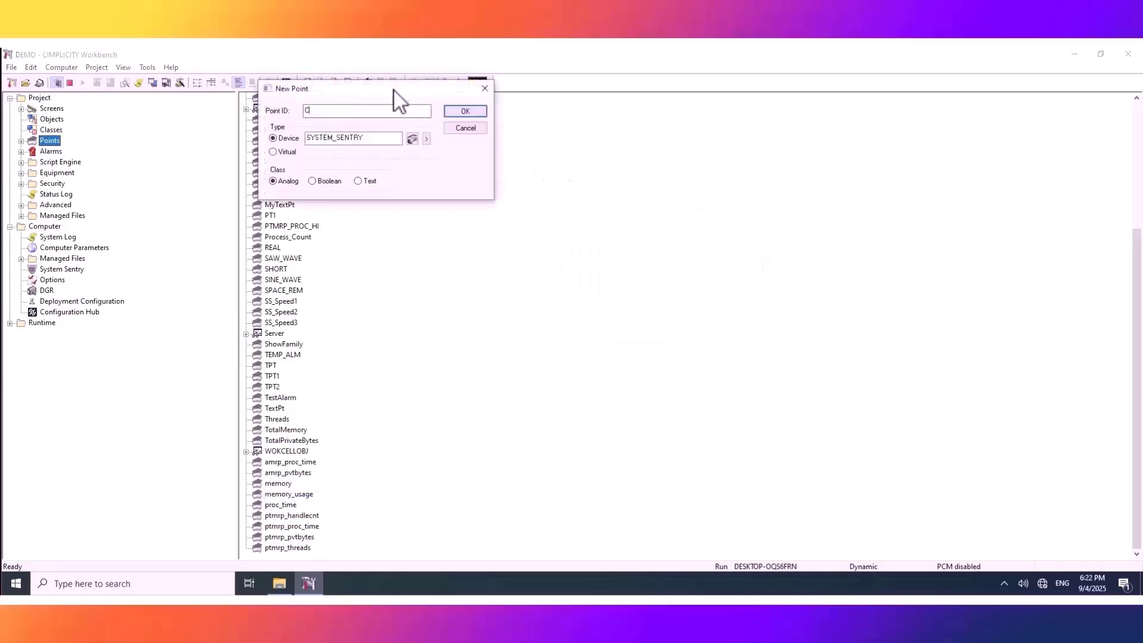
text(PU_Idle_Time)
click(470, 110)
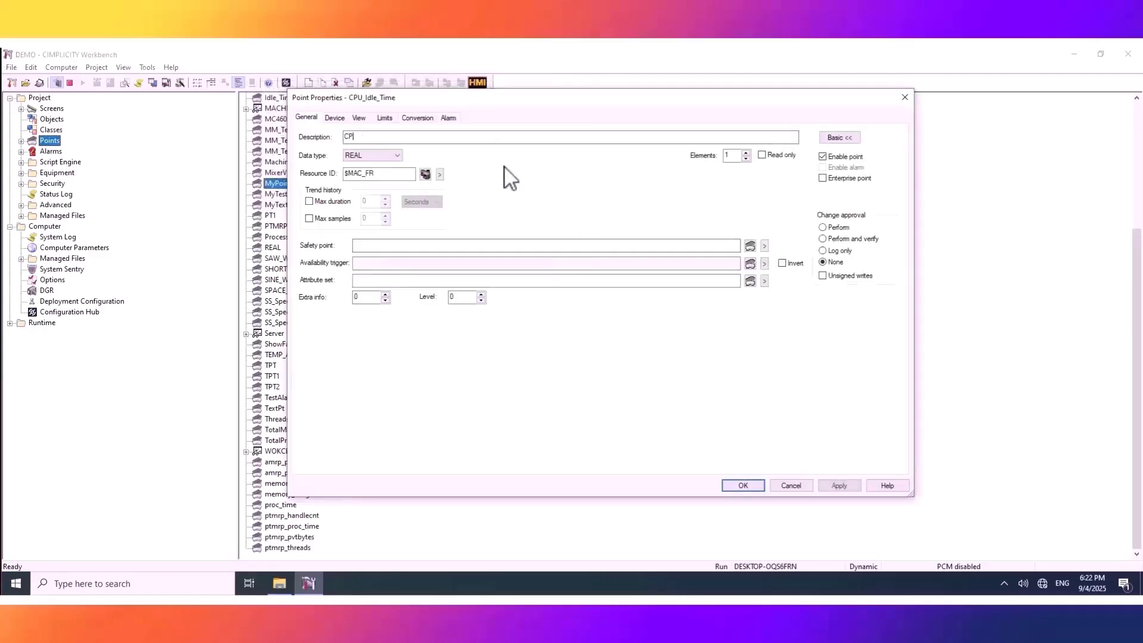
- Enter "CPU Idle Time" as the new point's description
text(Idle)
key(BackSpace)
key(BackSpace)
text(le Time)
- Start building the point's device address with the Address Builder and choose Processor as the object
click(334, 118)
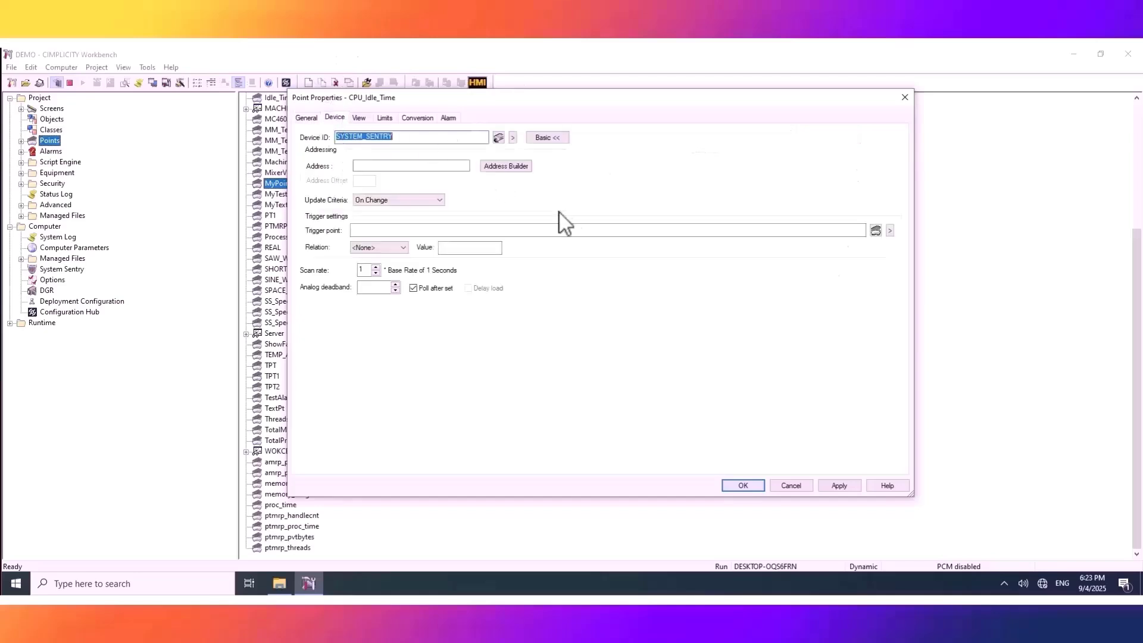
click(507, 167)
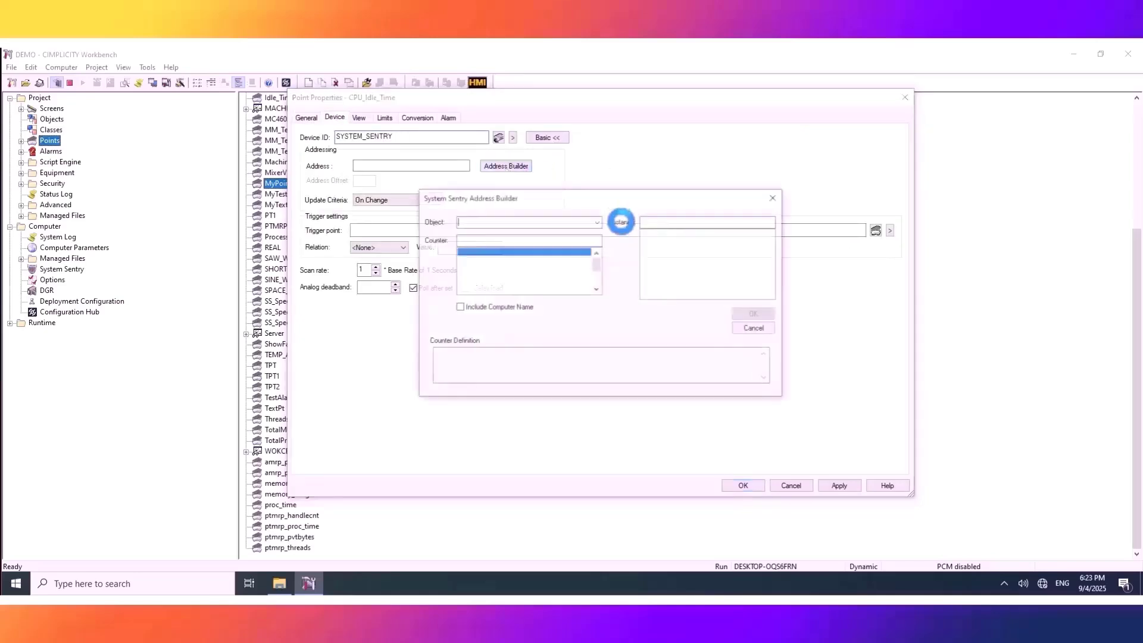
click(601, 220)
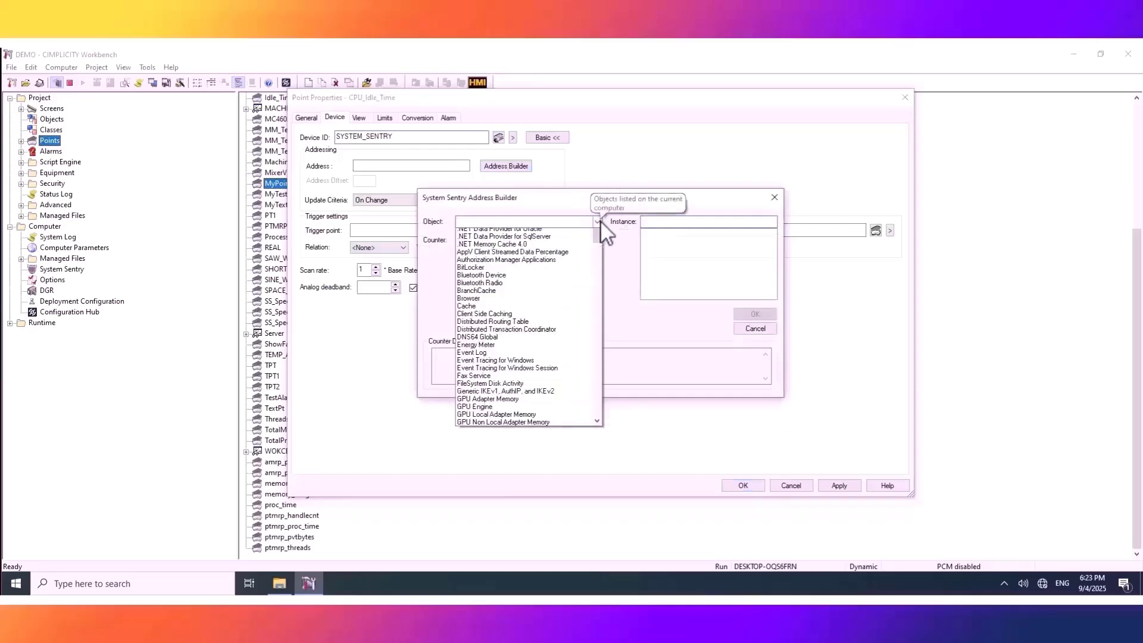
mouse_move(599, 252)
mouse_down()
mouse_move(609, 450)
mouse_move(617, 262)
mouse_move(600, 252)
mouse_up()
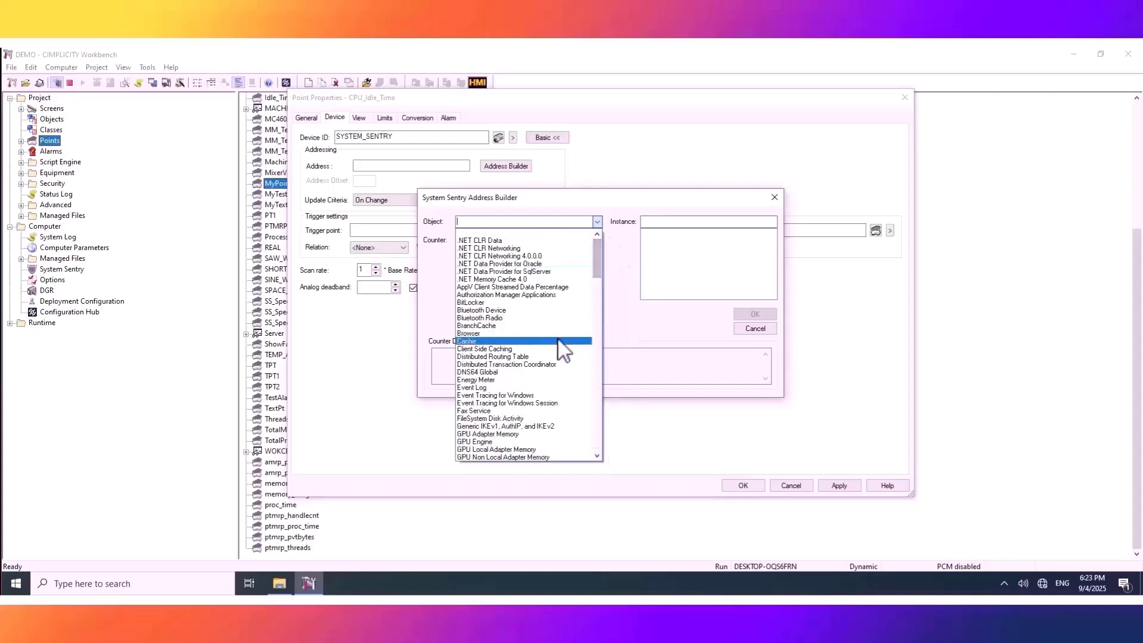
scroll(558, 341, down, 10)
scroll(558, 340, down, 7)
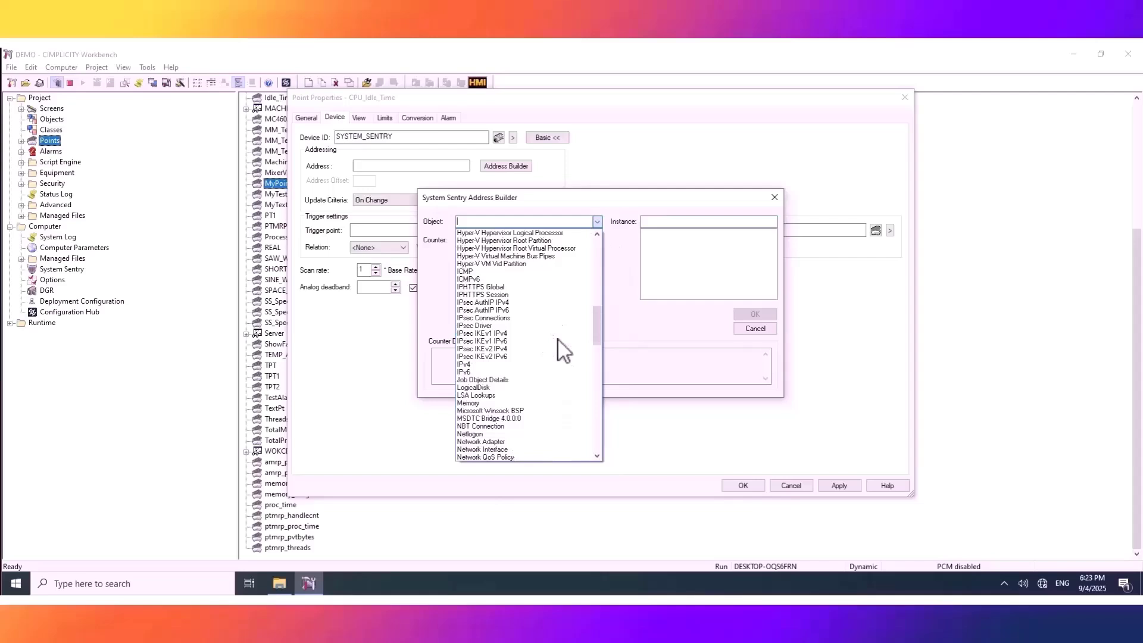
scroll(559, 341, down, 5)
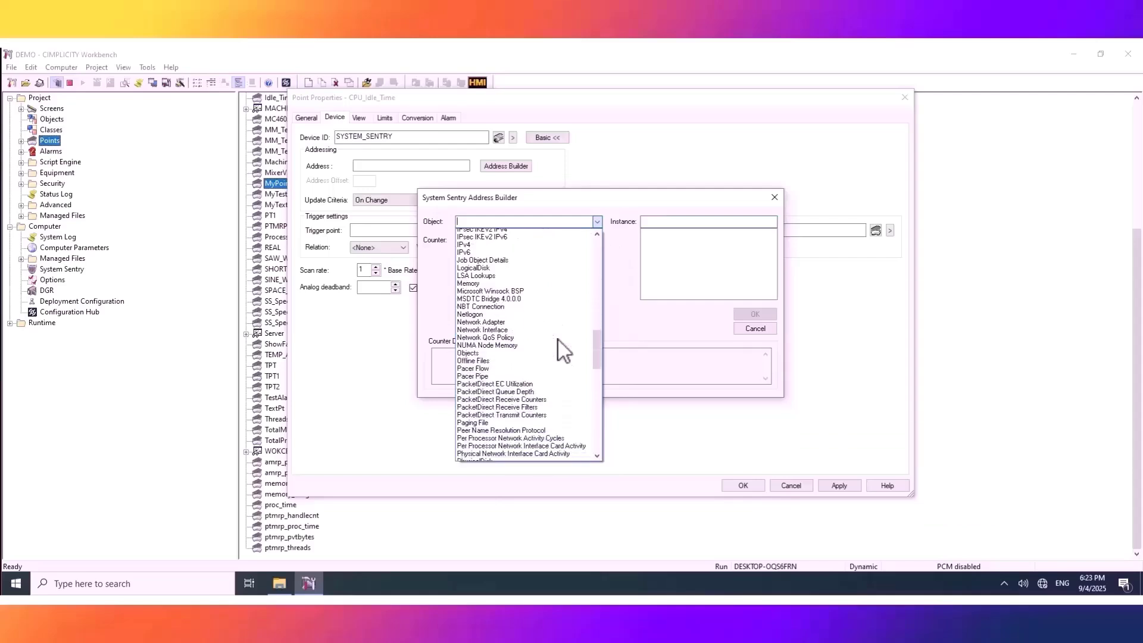
scroll(558, 341, down, 5)
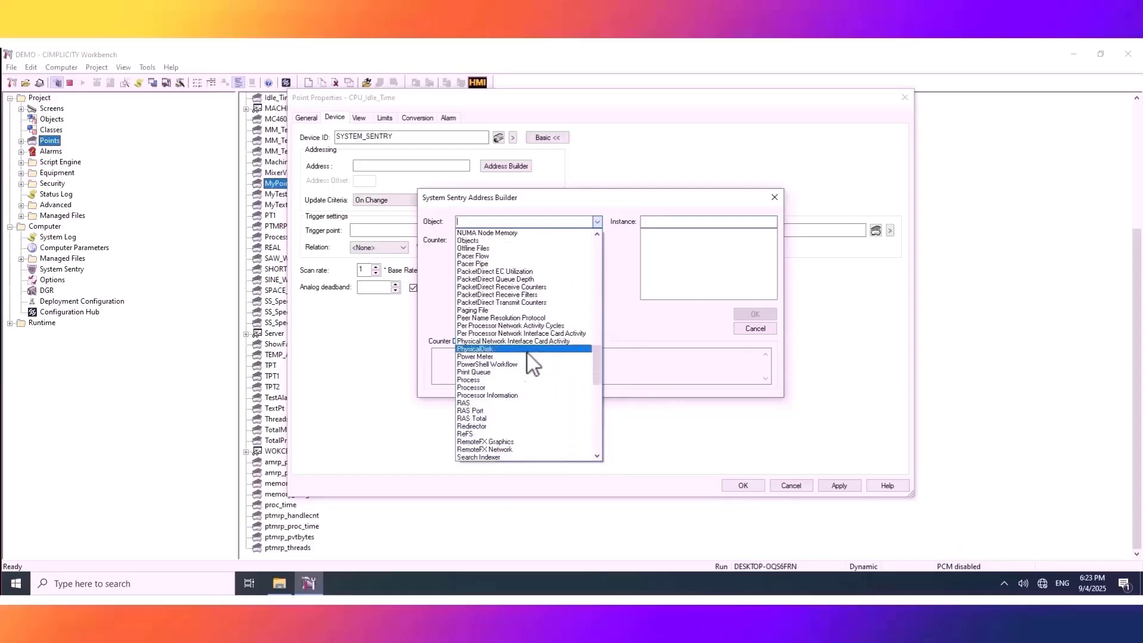
click(494, 388)
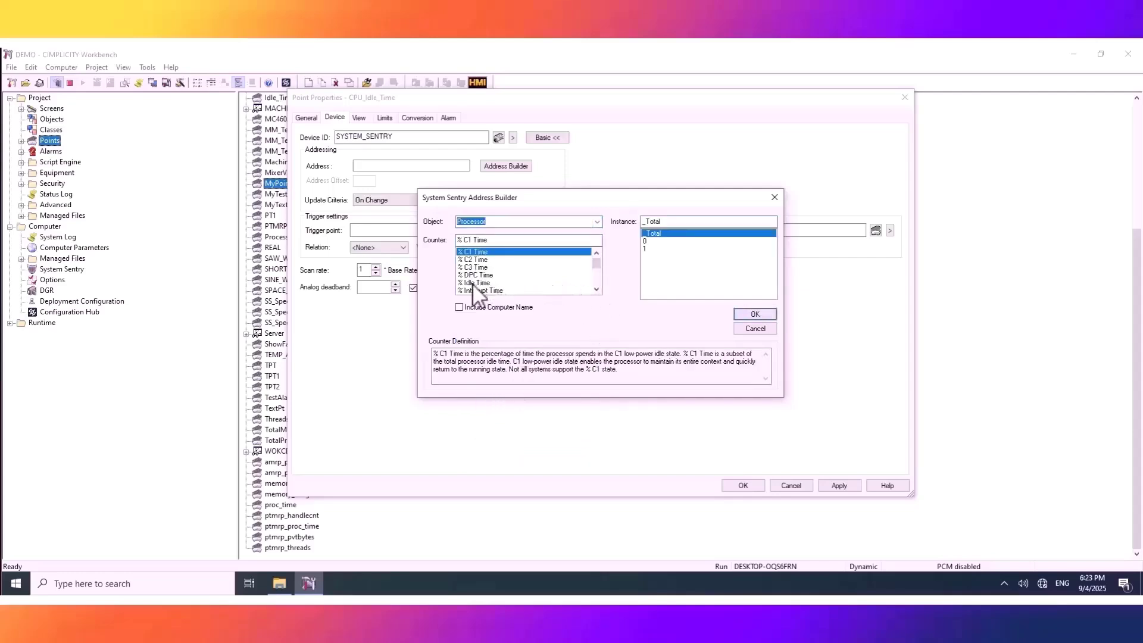
- Complete the address with the % Idle Time counter for the _Total instance and save the point
mouse_move(595, 261)
mouse_down()
mouse_move(597, 282)
mouse_move(601, 242)
mouse_up()
click(475, 283)
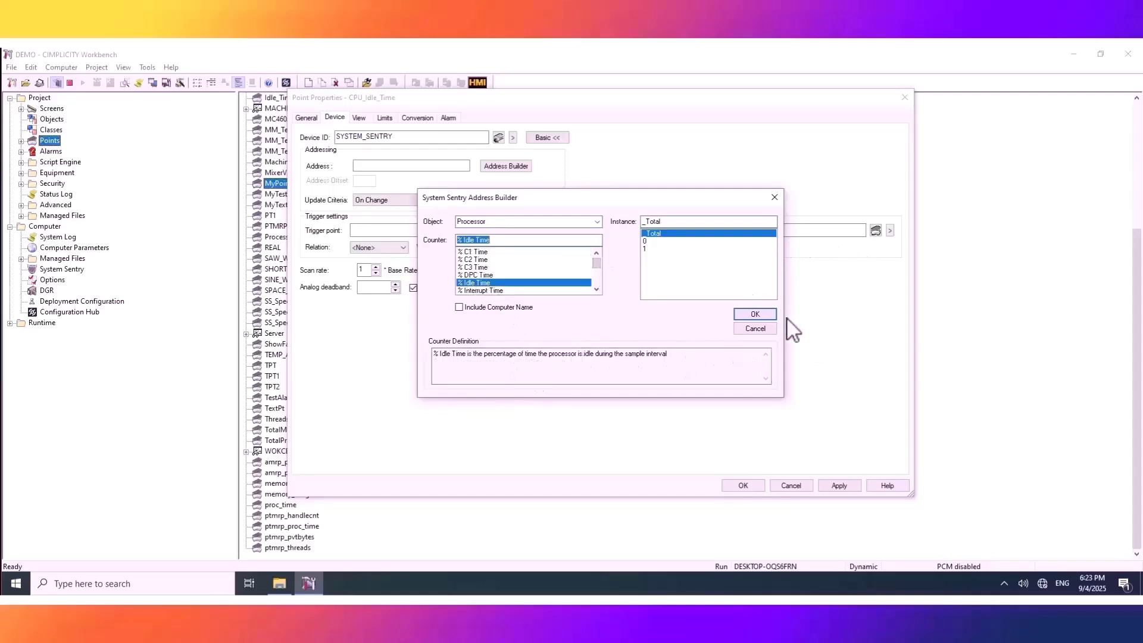
click(751, 315)
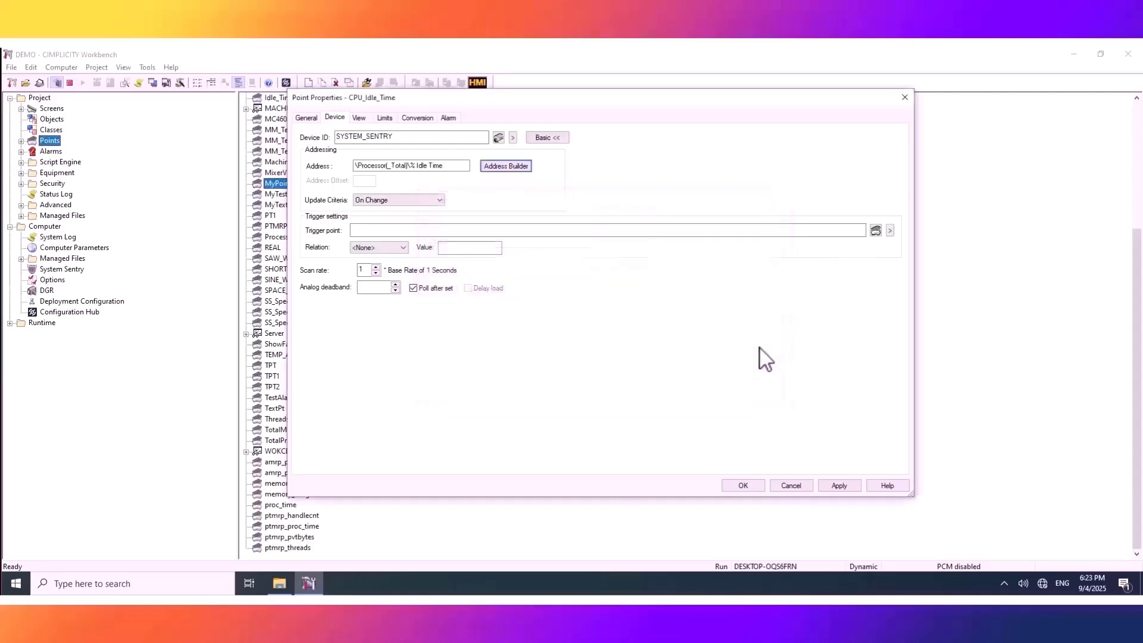
click(844, 485)
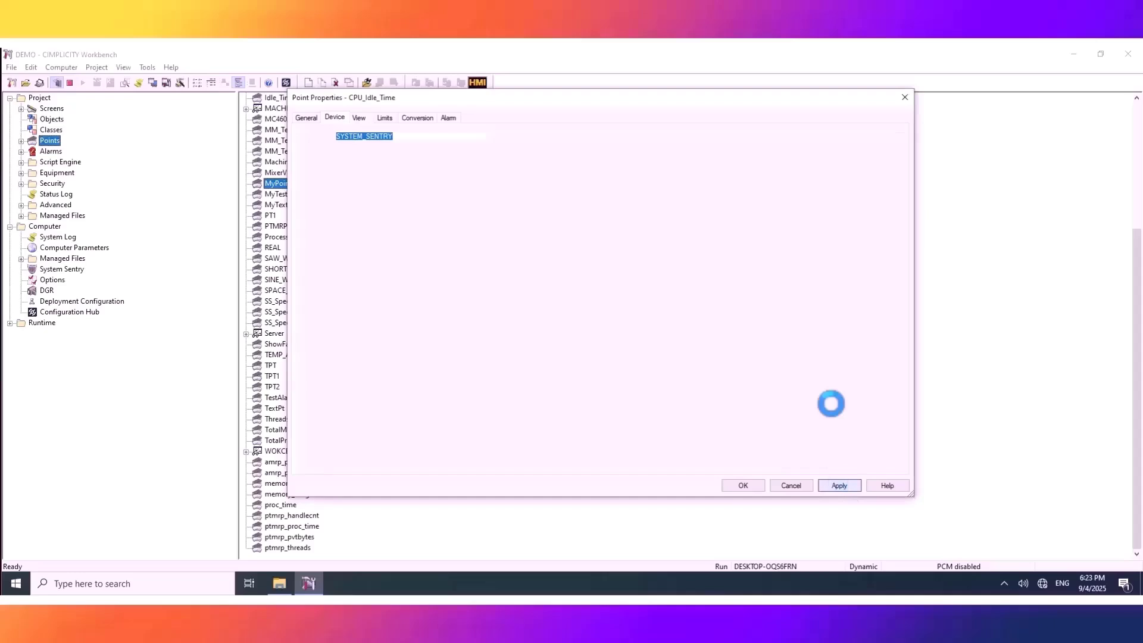
click(751, 485)
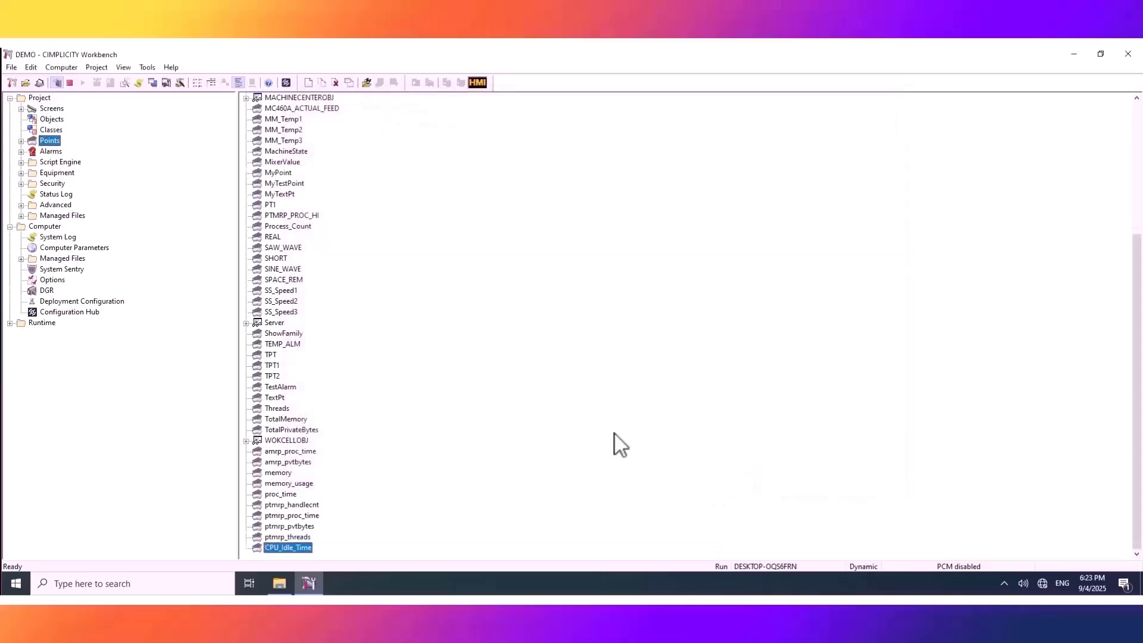
- View the live value of CPU_Idle_Time in the Point Control Panel
right_click(281, 547)
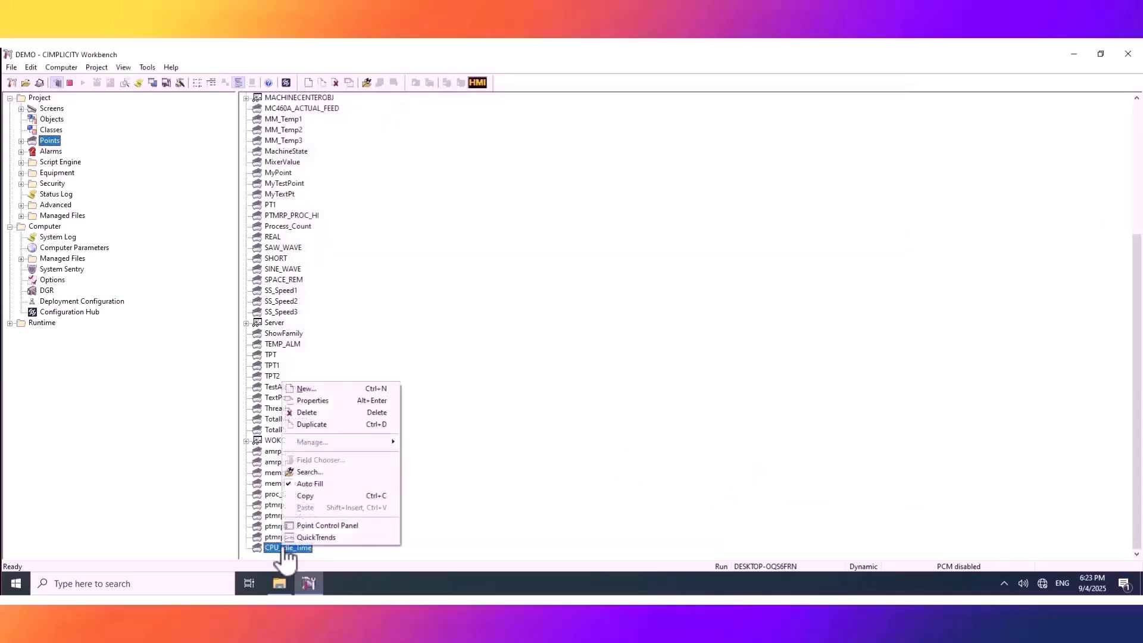
click(324, 524)
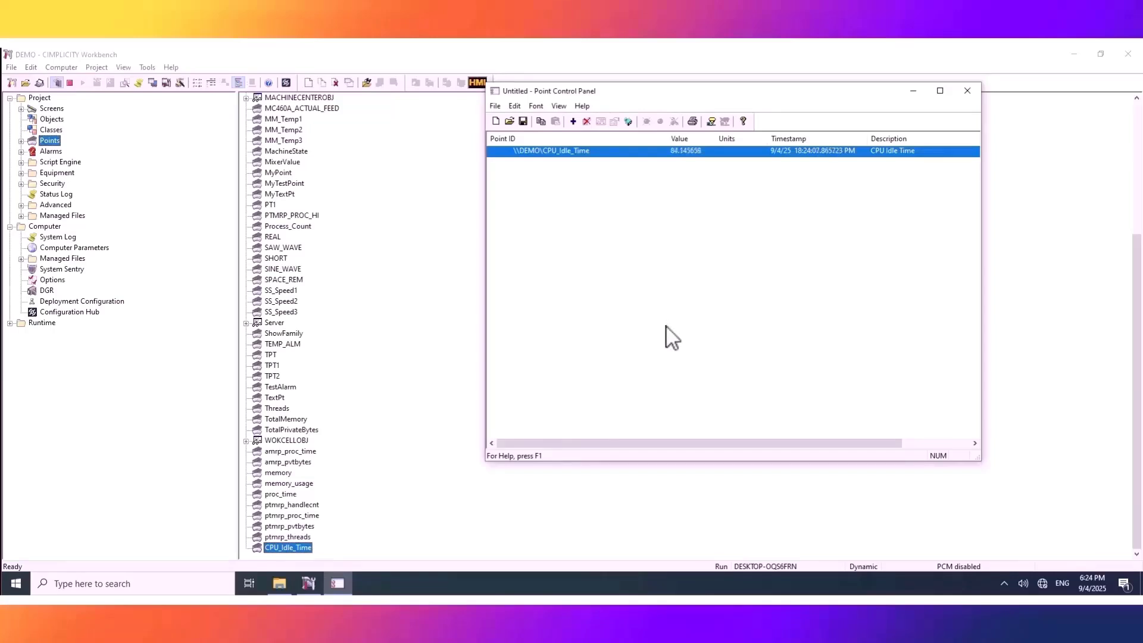
- Set the alarm message of the CPU_Idle_Time point to the point value variable %VAL followed by "CPU Idle Time Low"
right_click(292, 549)
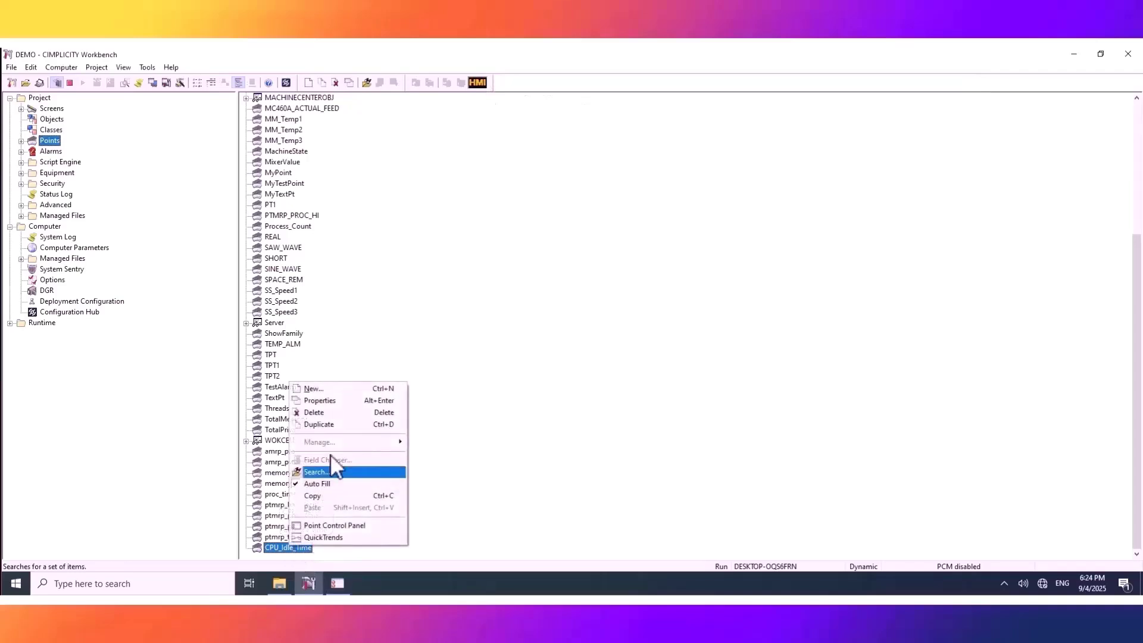
click(344, 403)
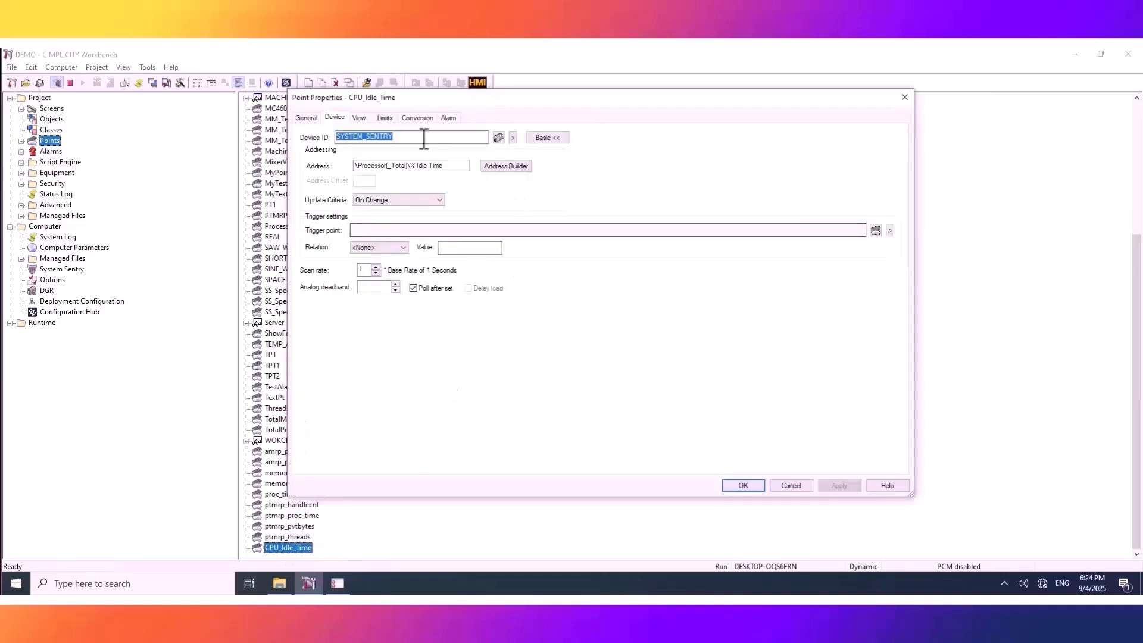
click(449, 116)
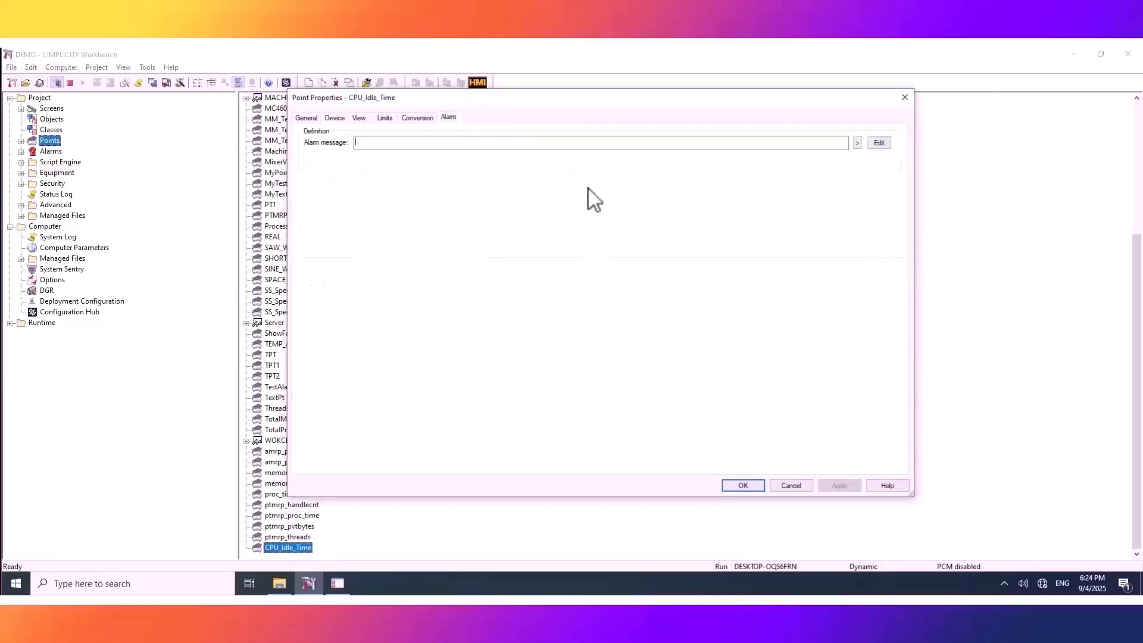
click(857, 143)
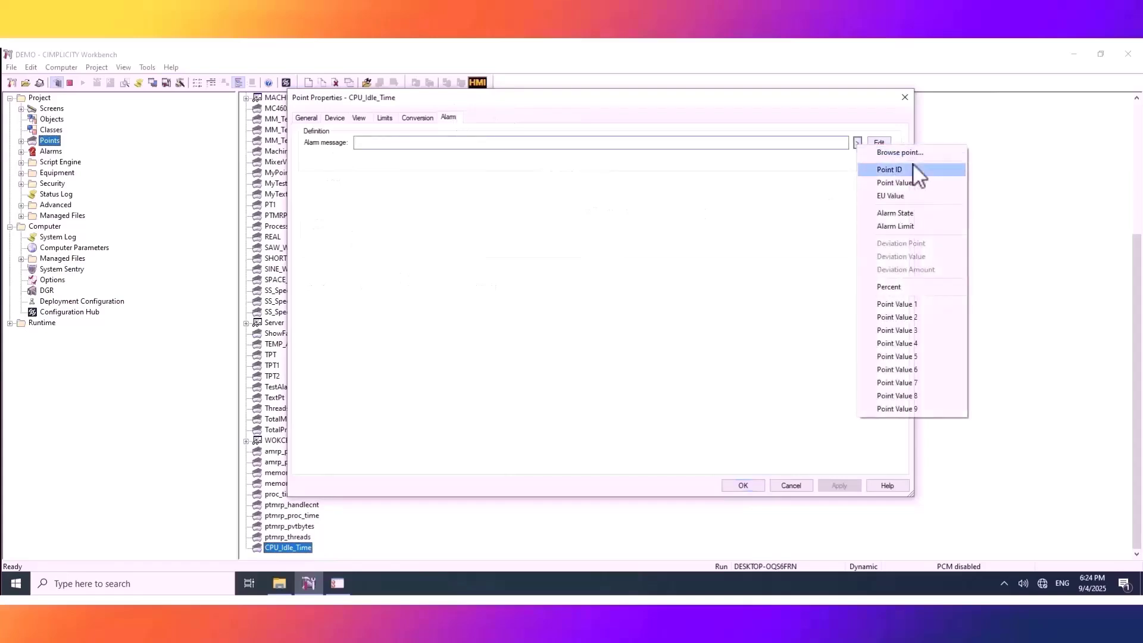
click(912, 183)
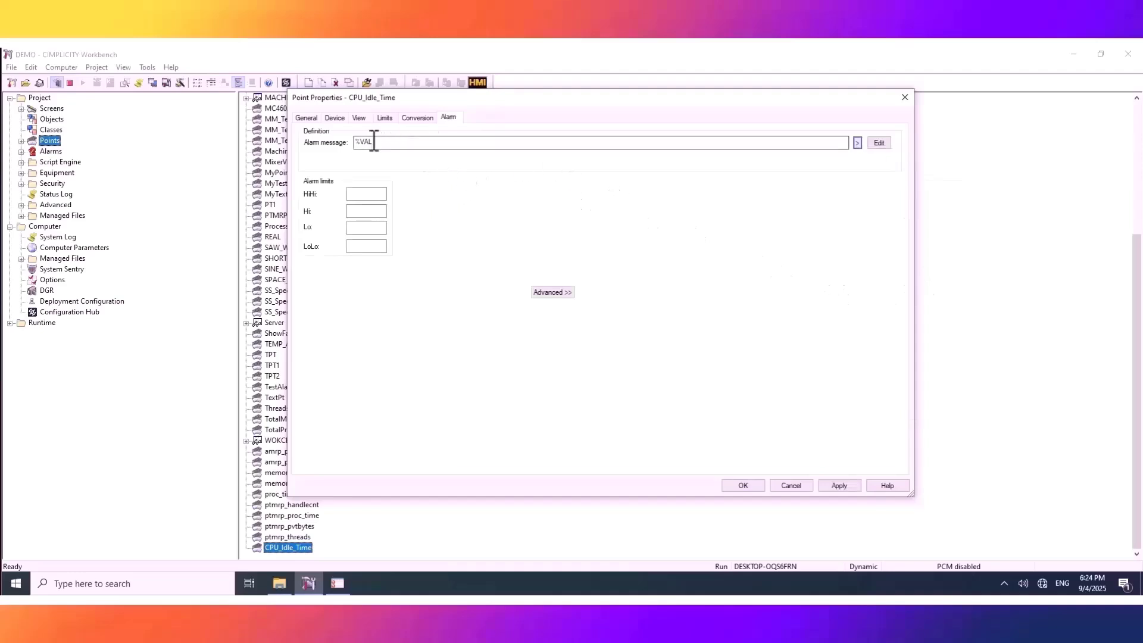
click(421, 145)
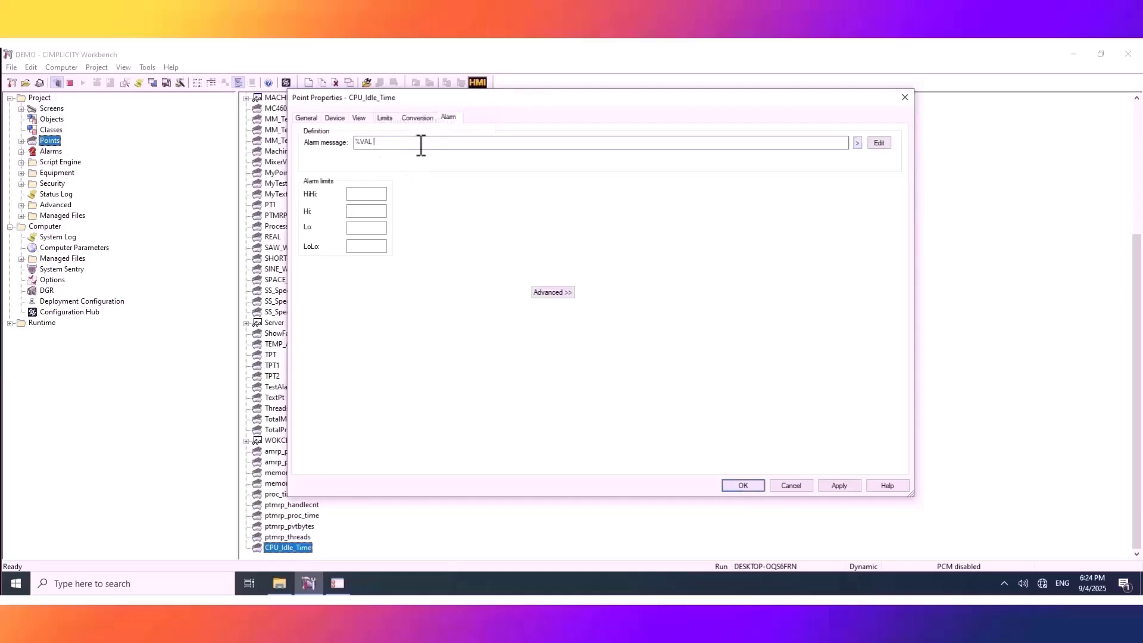
text(CPU Idle Time Low)
- Set the CPU_Idle_Time alarm limits to Lo 70 and LoLo 65, and save the point
click(365, 228)
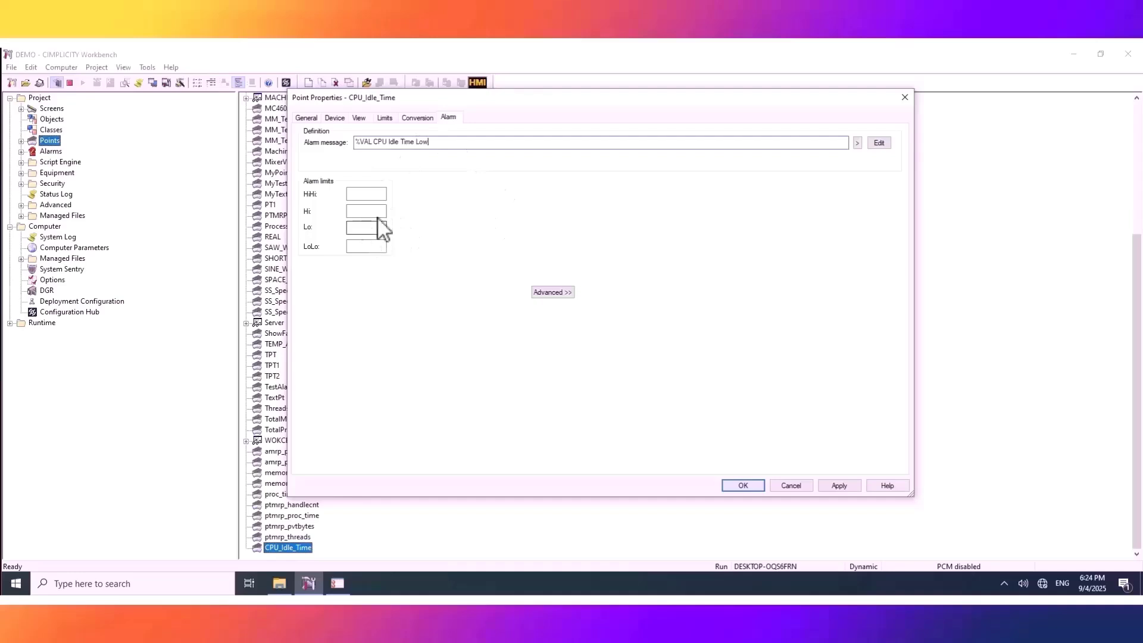
text(70)
click(360, 248)
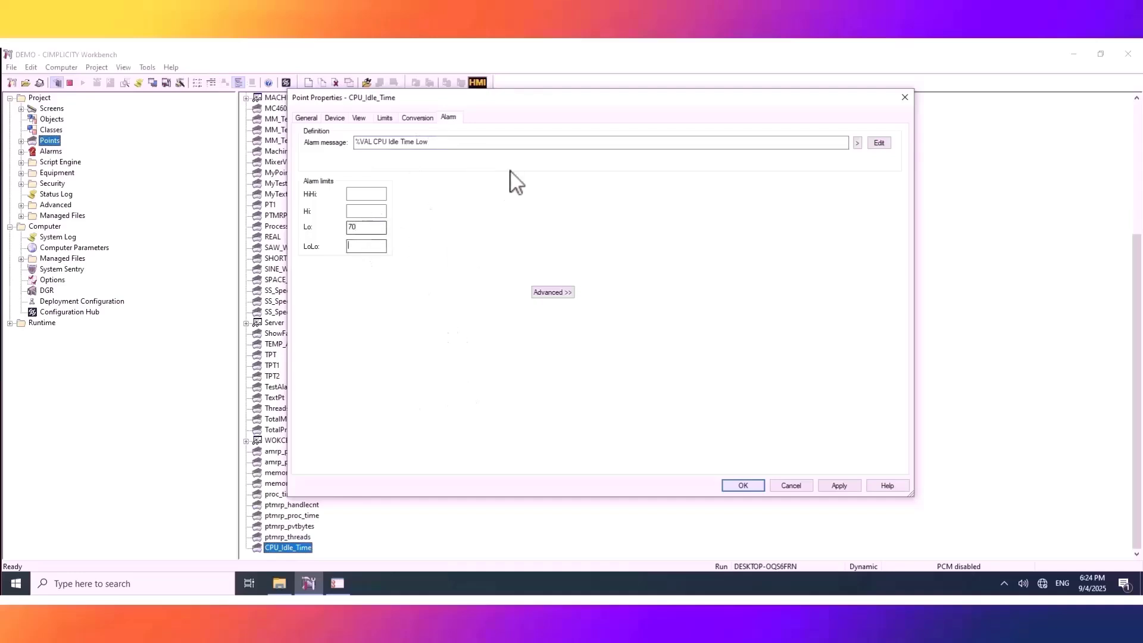
text(65)
click(839, 486)
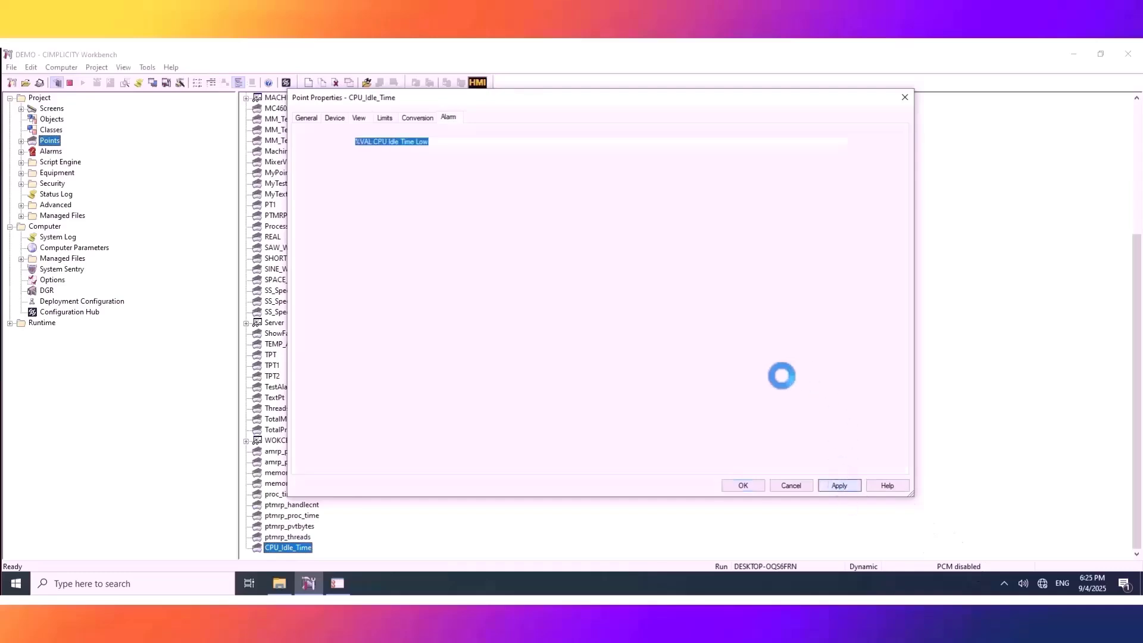
click(744, 485)
- Check the CPU_Idle_Time alarm on the Plant Alarms screen, acknowledge all alarms and return to the Workbench
click(337, 583)
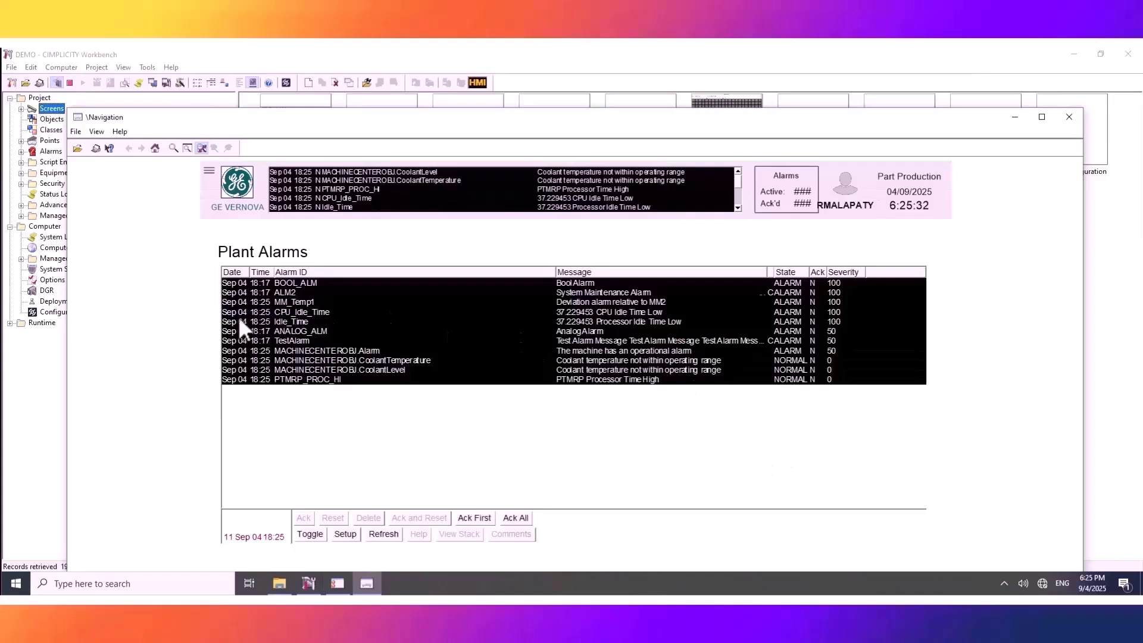
click(324, 311)
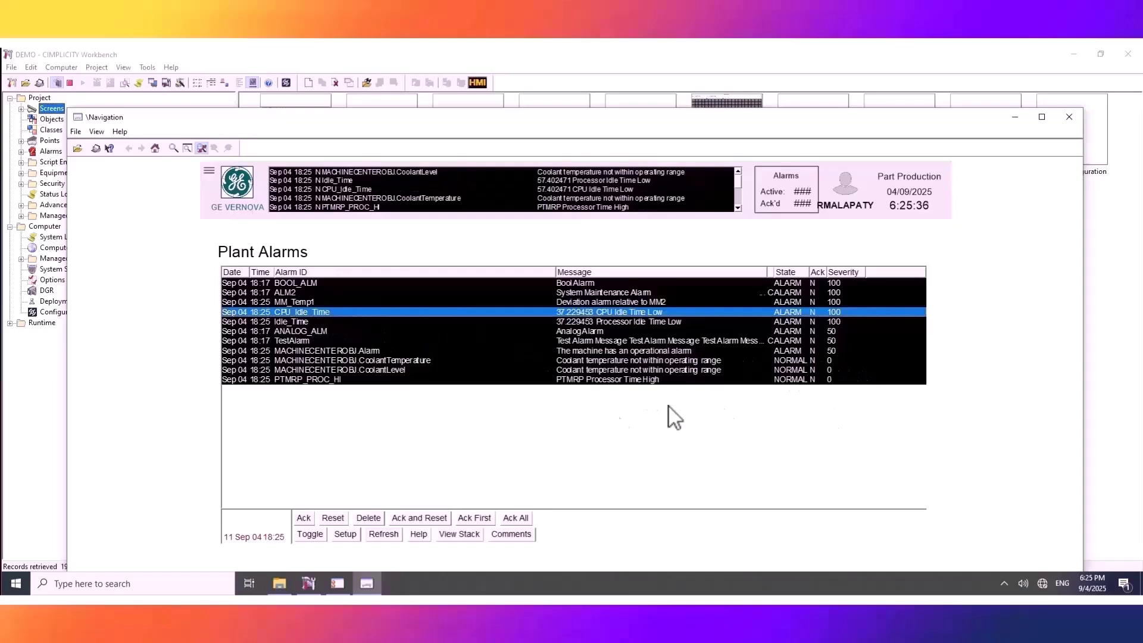
click(516, 518)
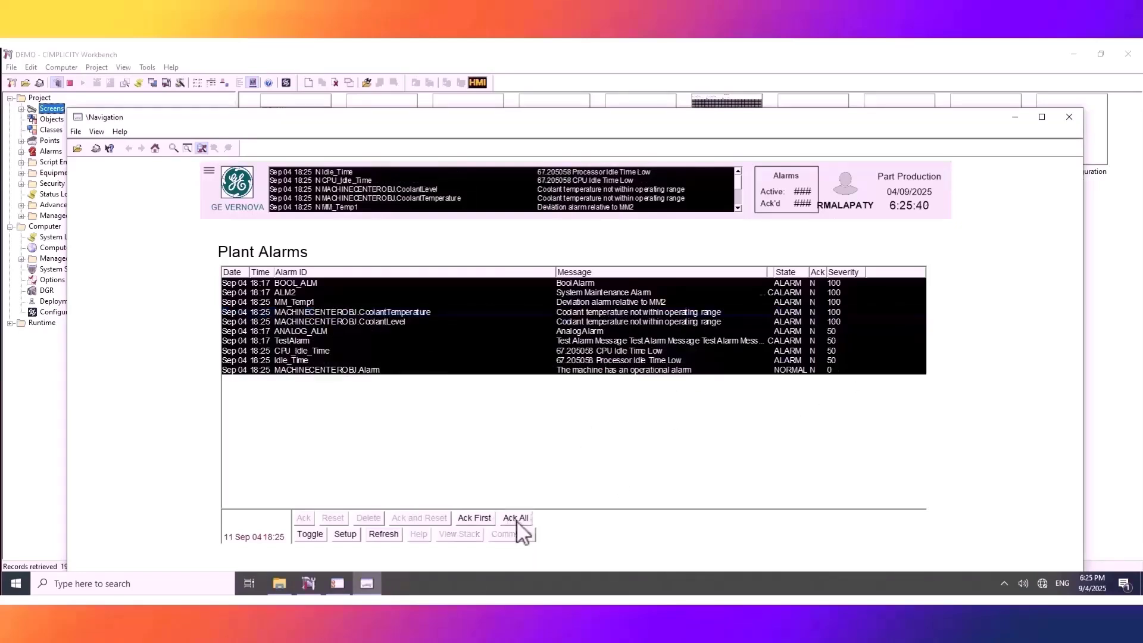
click(1015, 117)
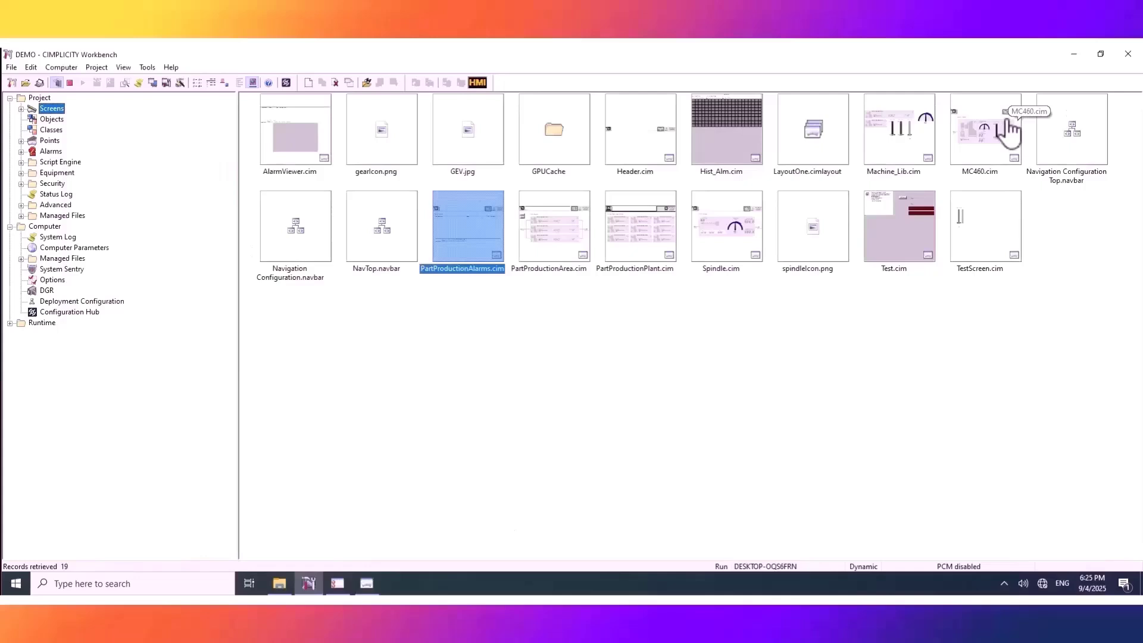
- Create a new analog device point named MemoryUsage on the SYSTEM_SENTRY device
click(49, 141)
right_click(498, 348)
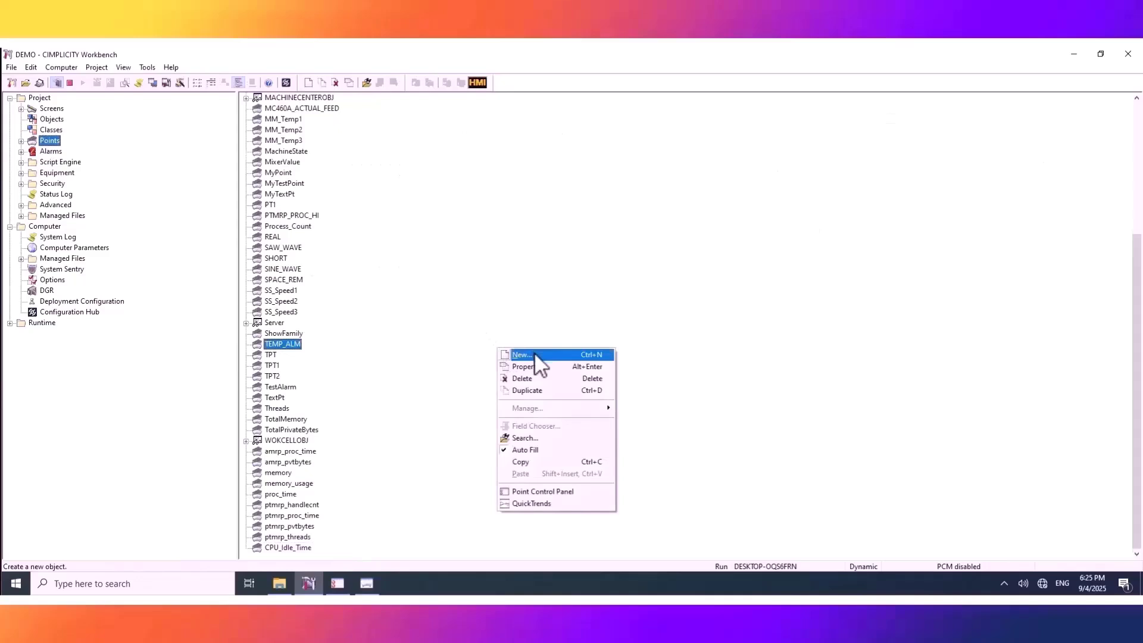
click(534, 353)
text(Memo)
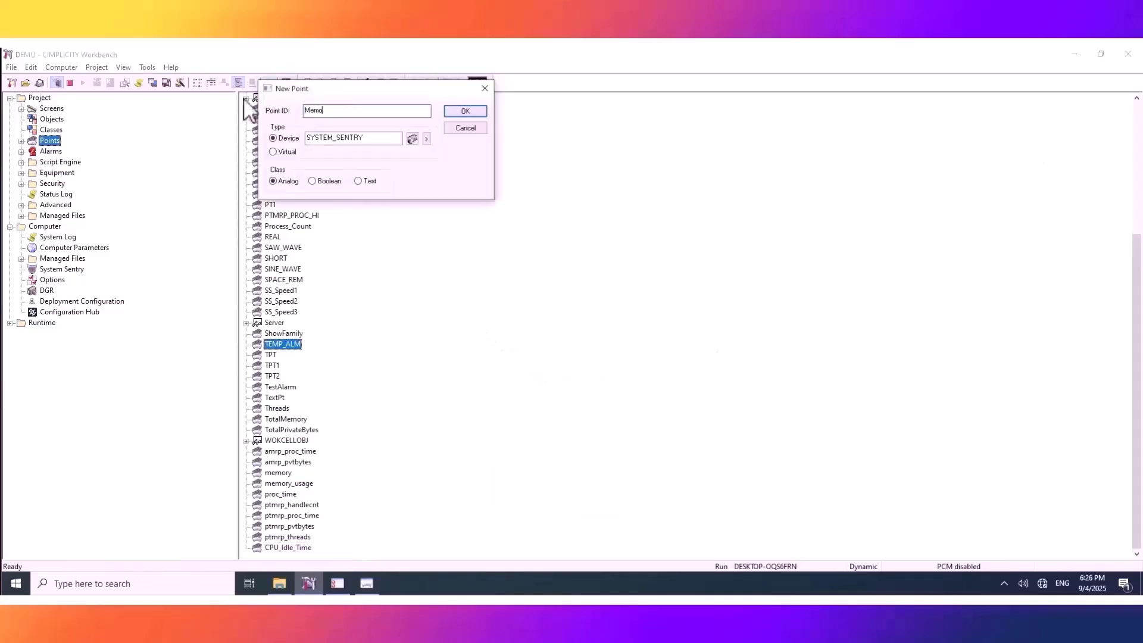
text(ryUsage)
click(467, 111)
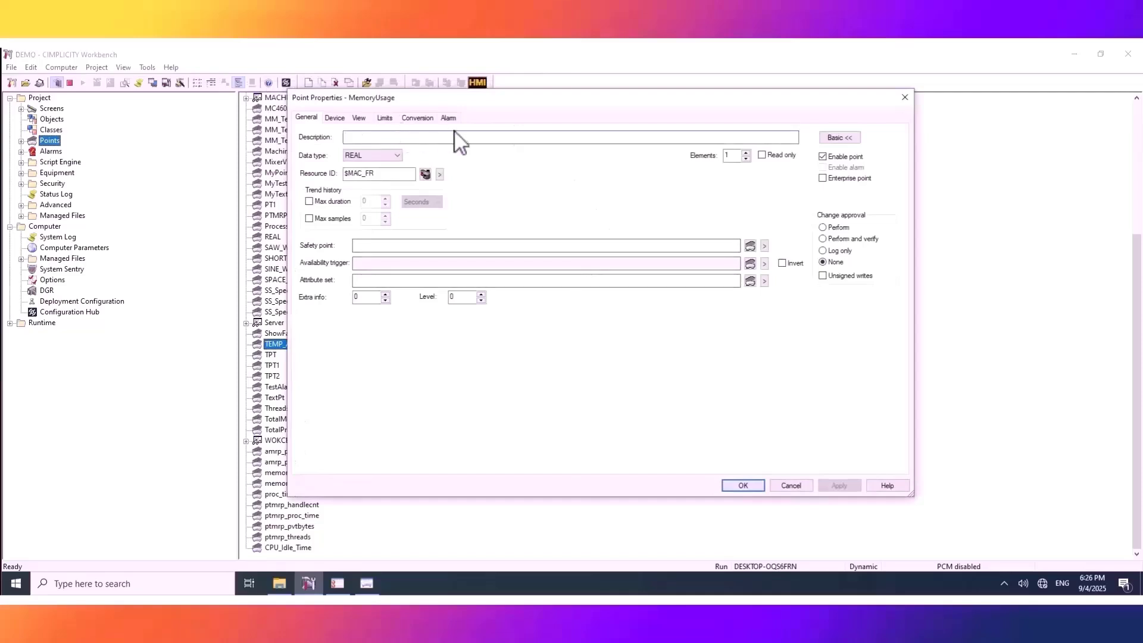
- Enter "System memory usage" as the description of the MemoryUsage point
click(448, 137)
text(System memor)
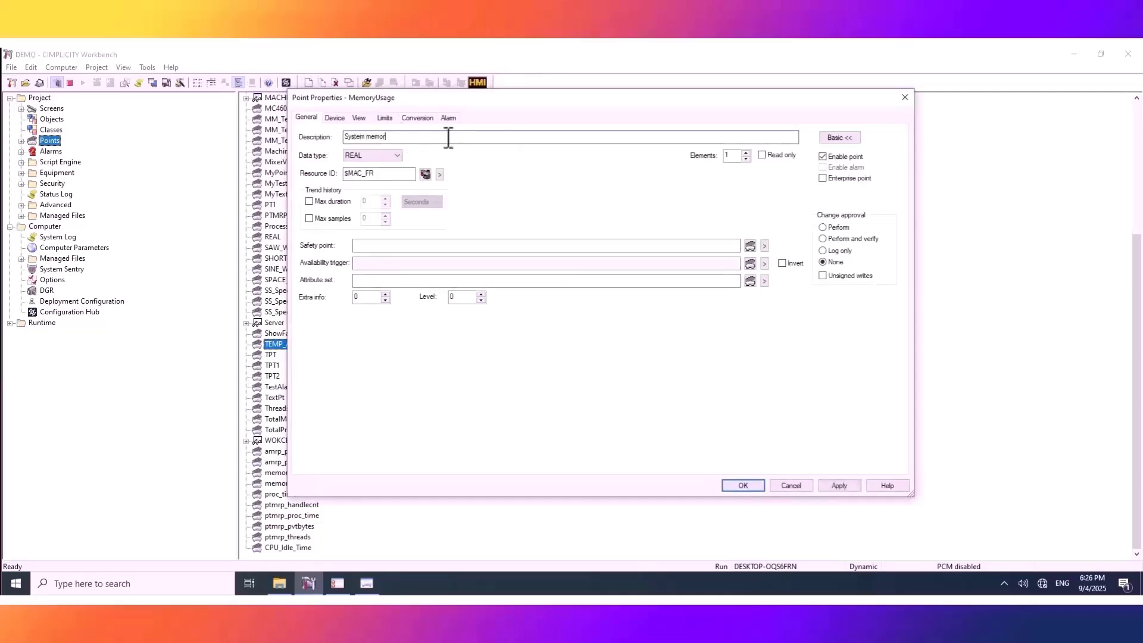
text(y usage)
- Build the MemoryUsage address from the Memory object and the % Committed Bytes In Use counter, and save the point
click(334, 117)
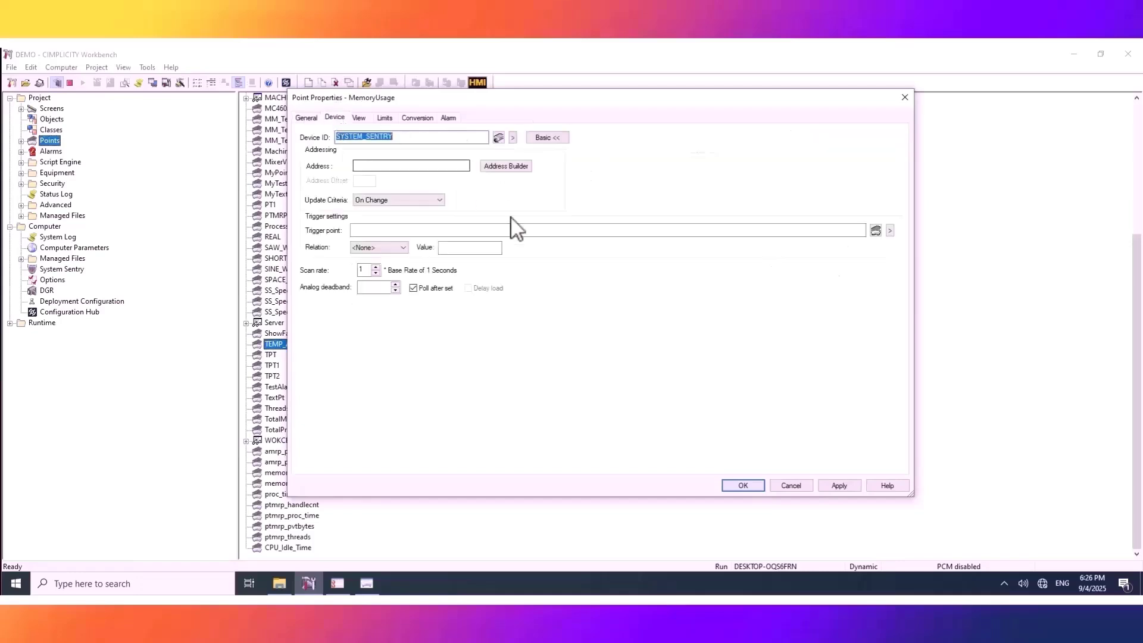
click(505, 168)
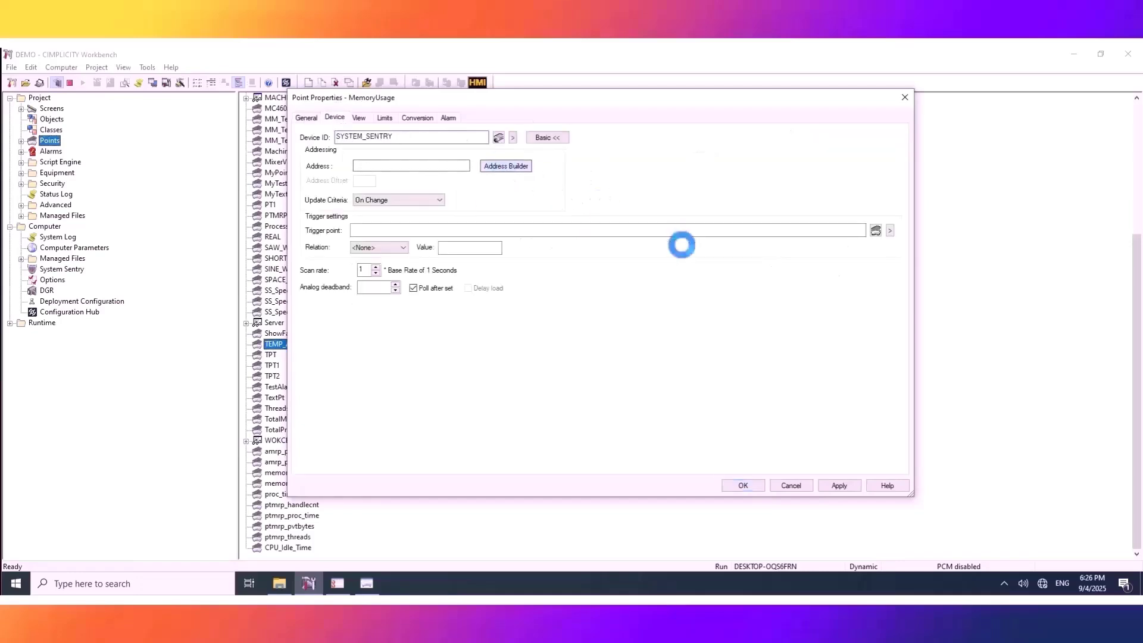
click(596, 221)
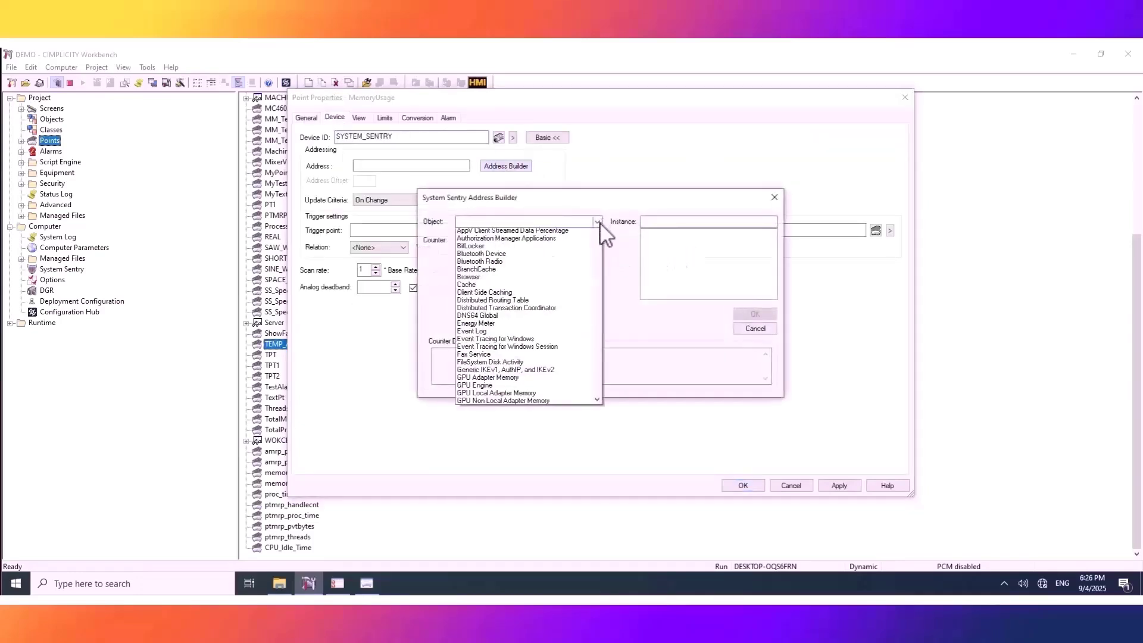
drag(598, 235, 599, 317)
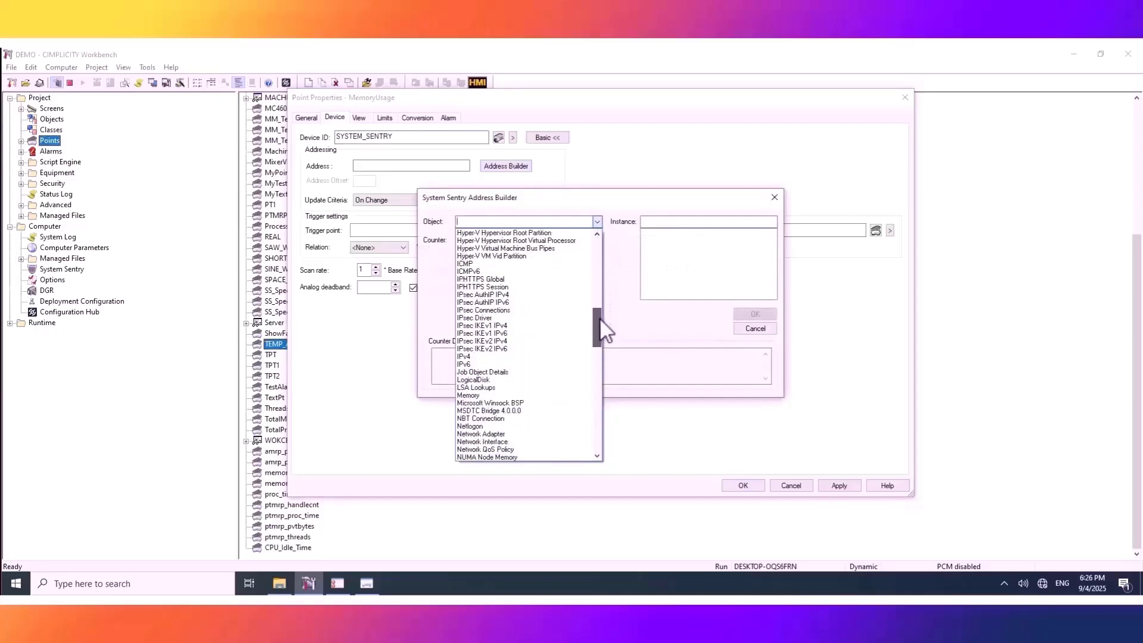
click(500, 395)
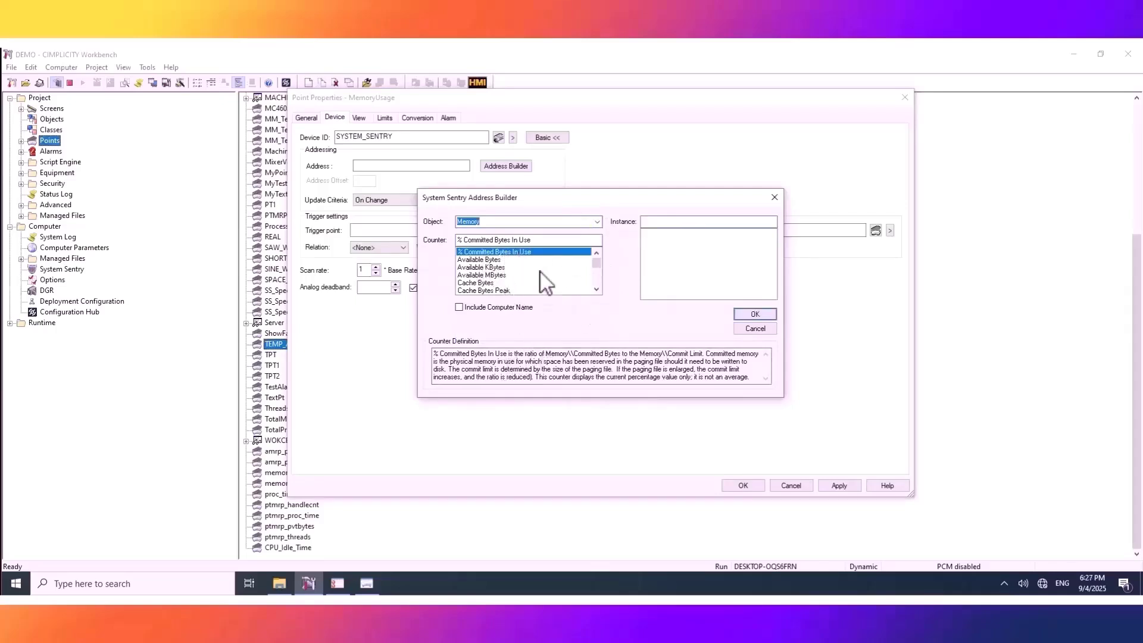
click(754, 314)
click(418, 117)
click(366, 168)
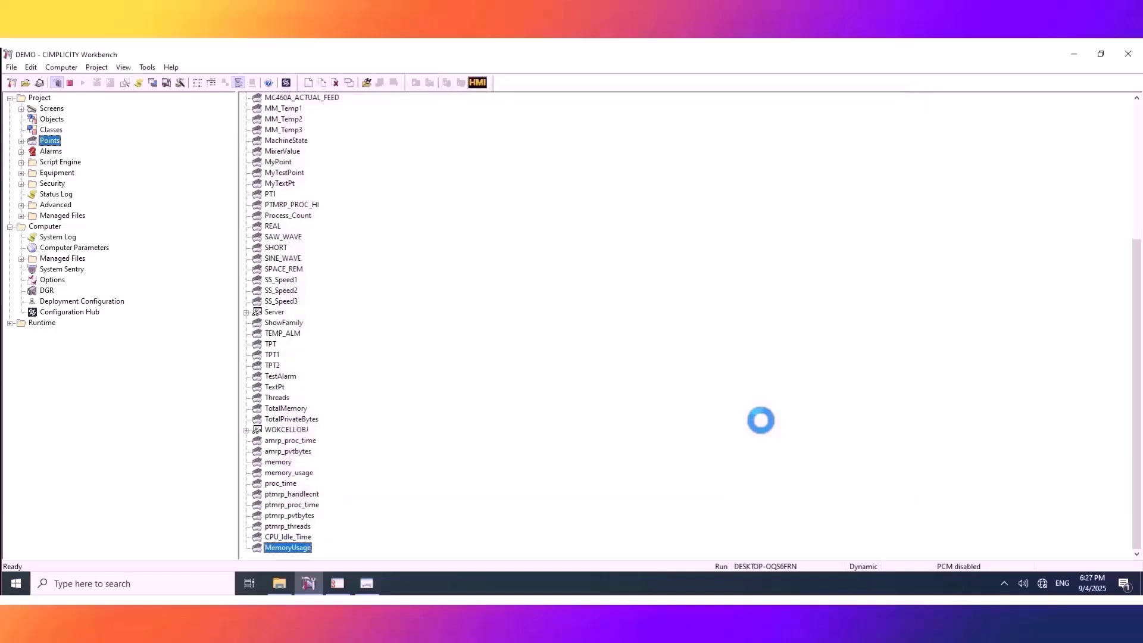
- Create an analog SYSTEM_SENTRY device point named Memory_Available with the description "Total Memory Available on disk"
right_click(445, 361)
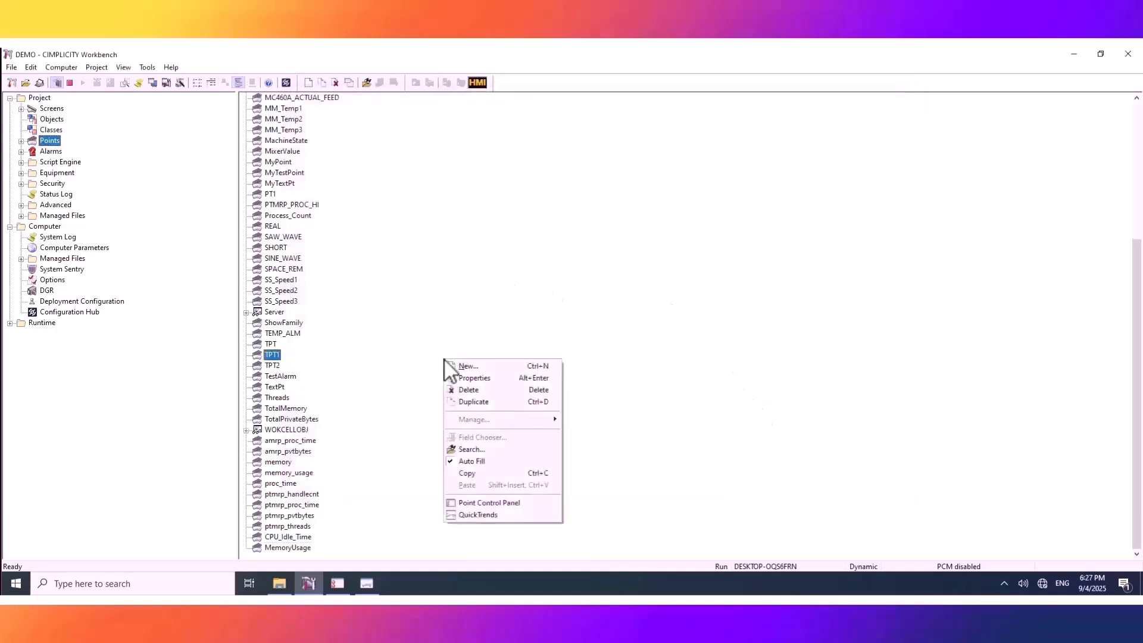
click(500, 365)
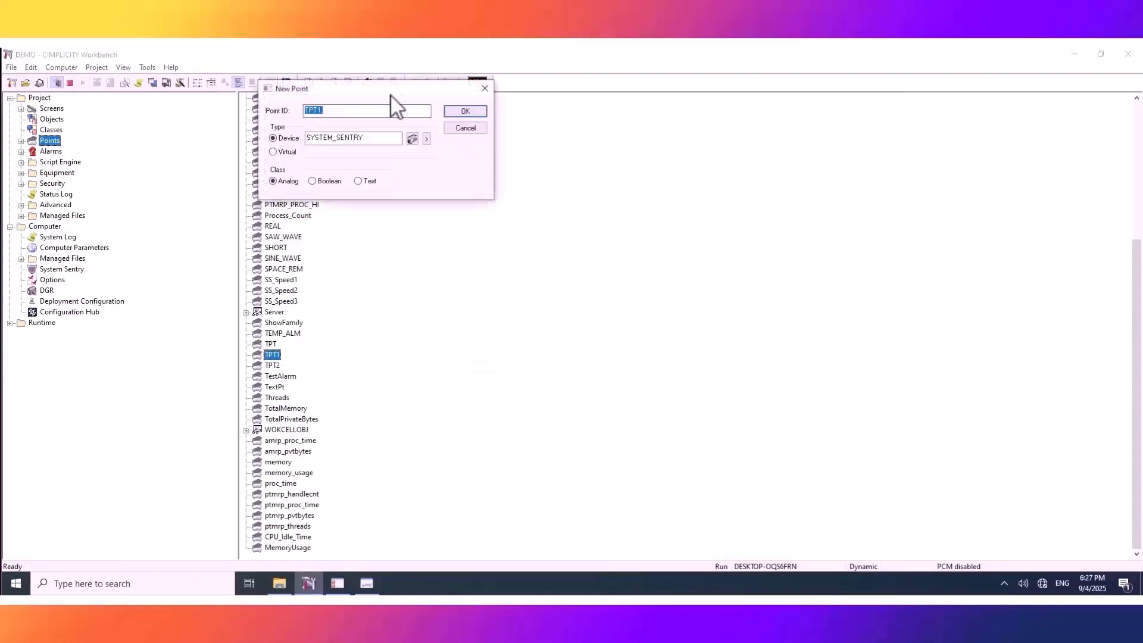
text(Memory_Available)
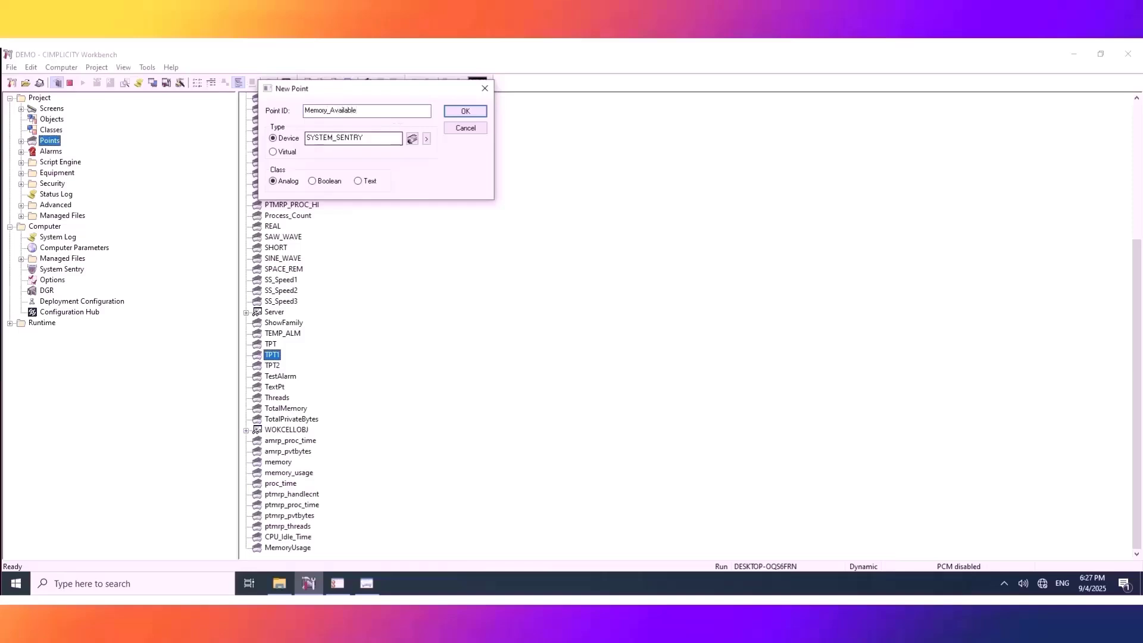
click(475, 112)
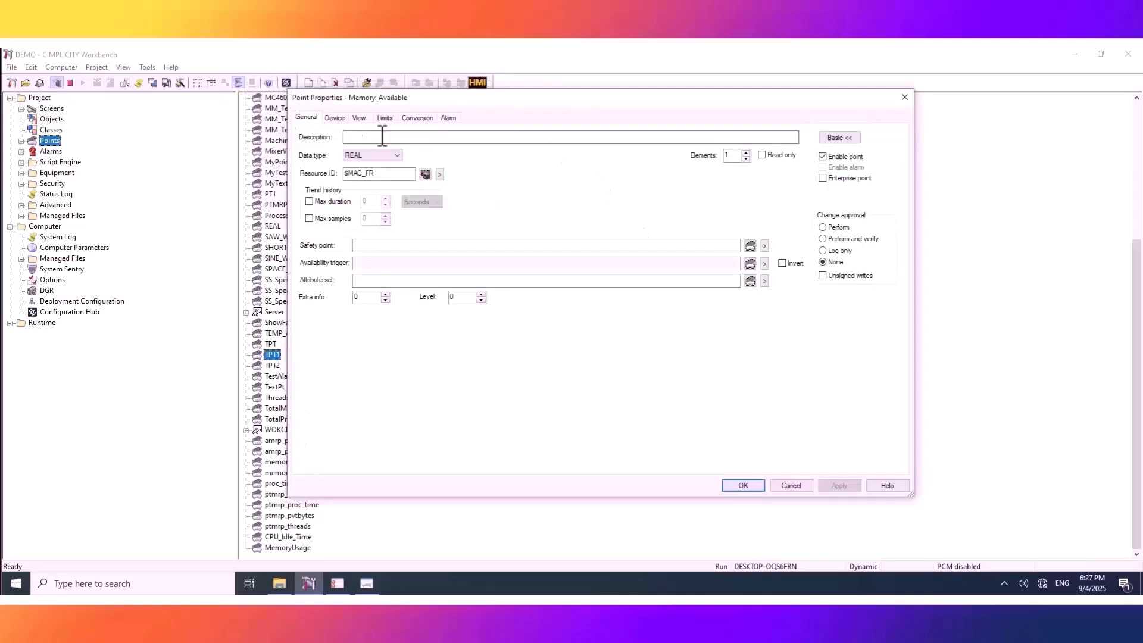
text(Total Memory Available on disk)
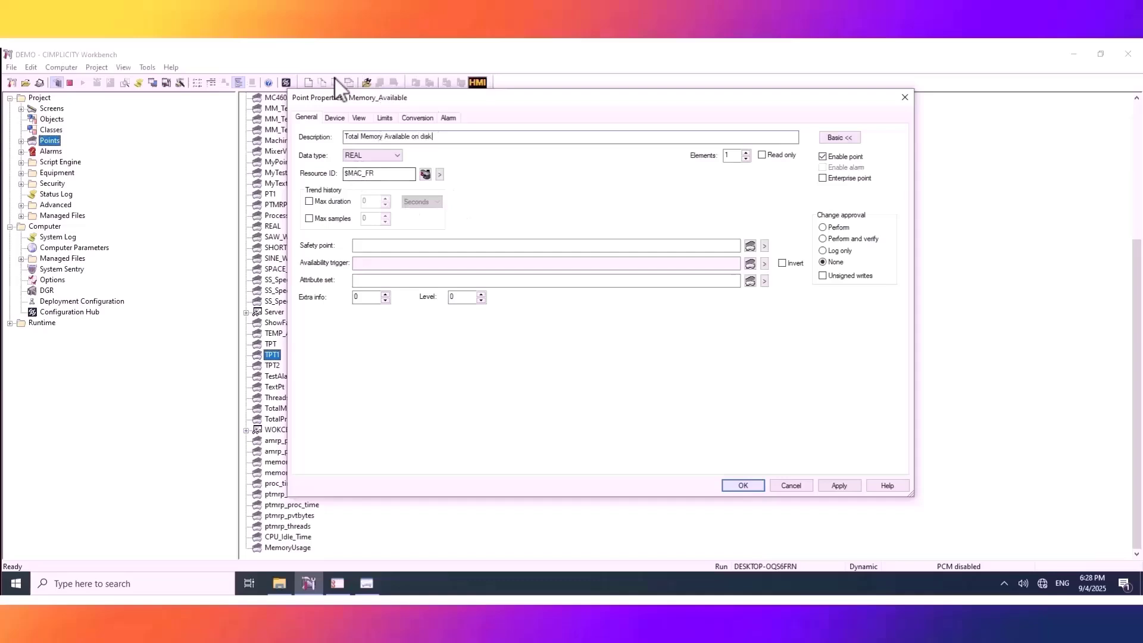
- Build the Memory_Available address from the LogicalDisk object, the Free Megabytes counter and the _Total instance
click(334, 118)
click(505, 166)
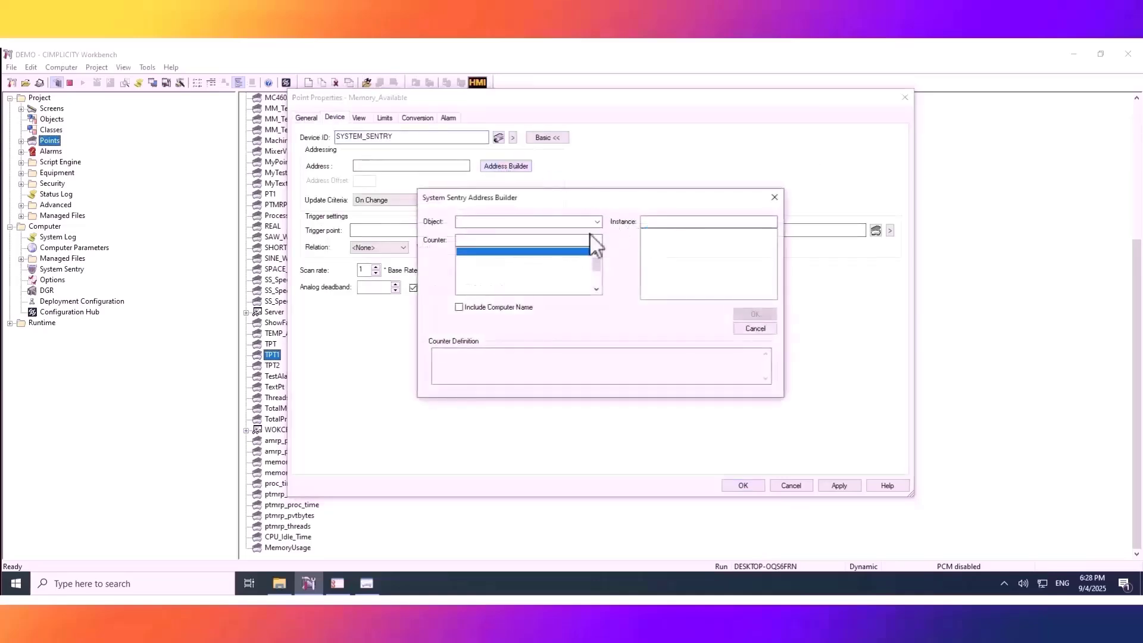
click(599, 222)
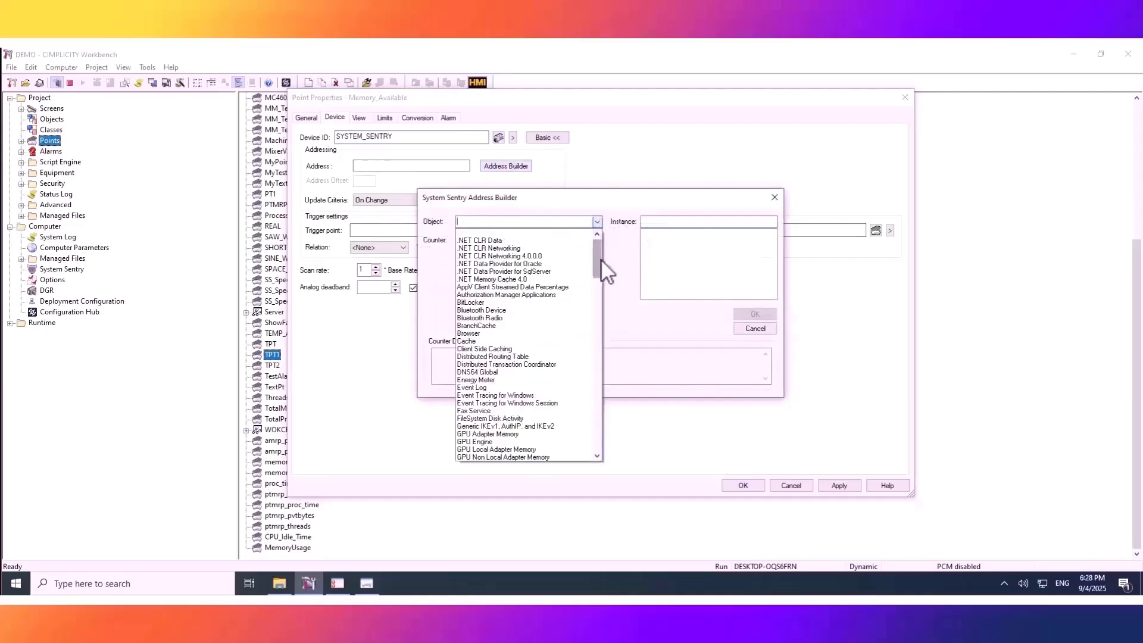
drag(601, 258, 602, 328)
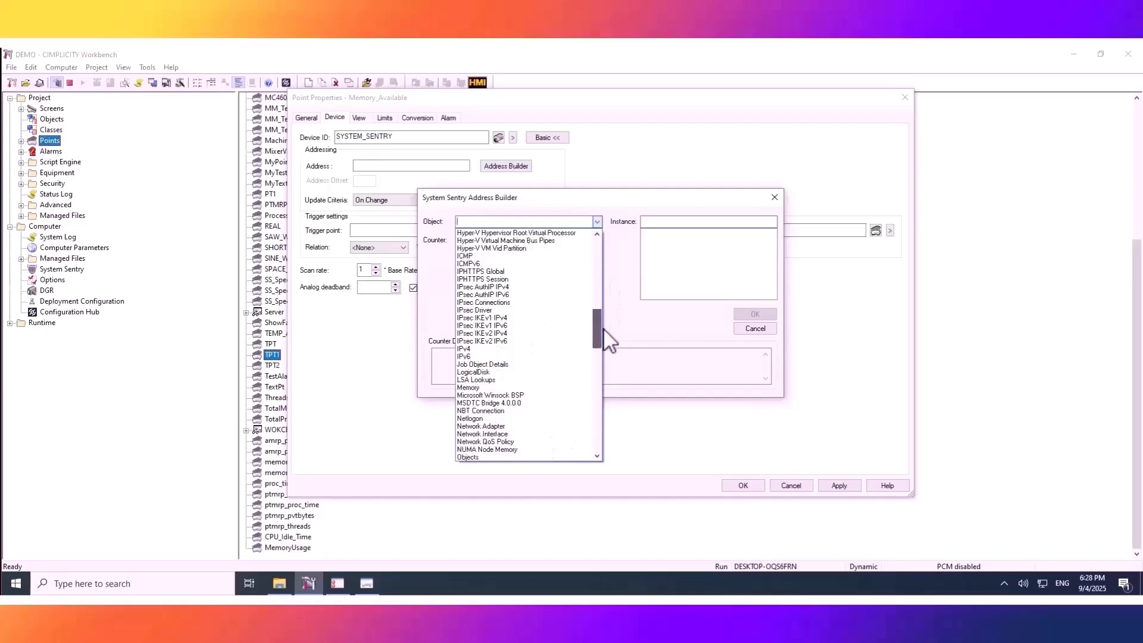
click(494, 370)
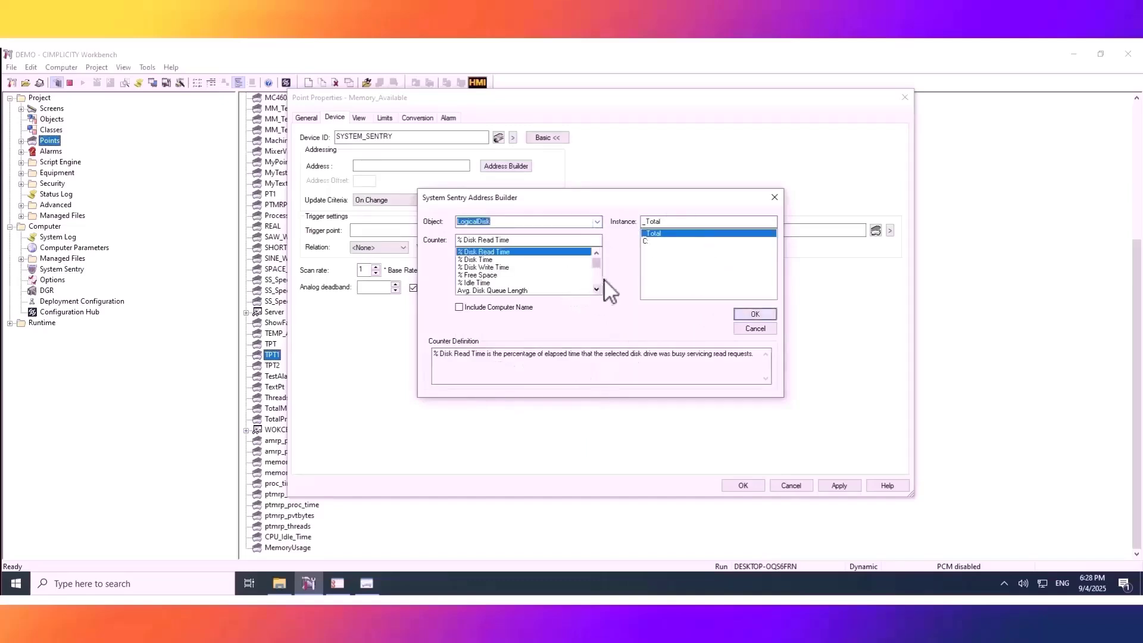
drag(596, 261, 599, 281)
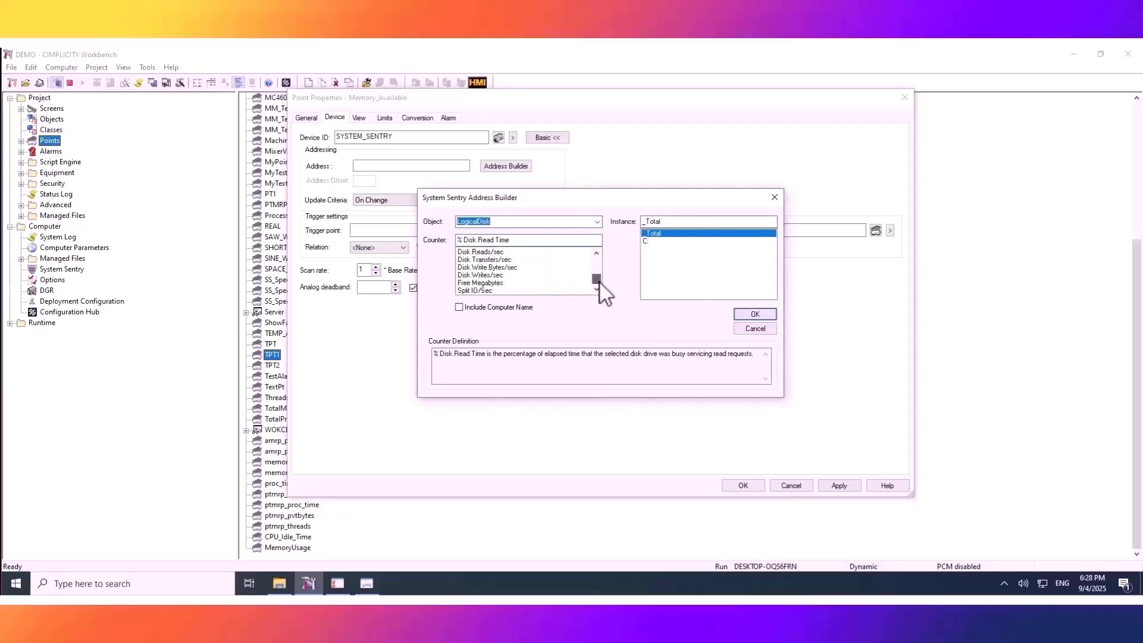
click(481, 284)
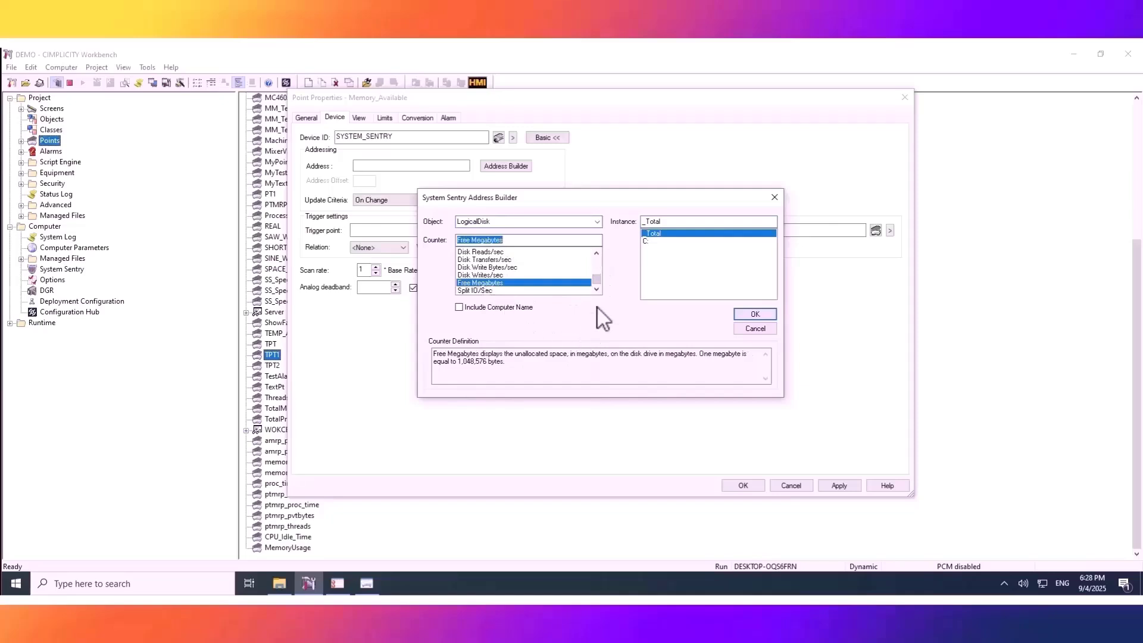
click(753, 313)
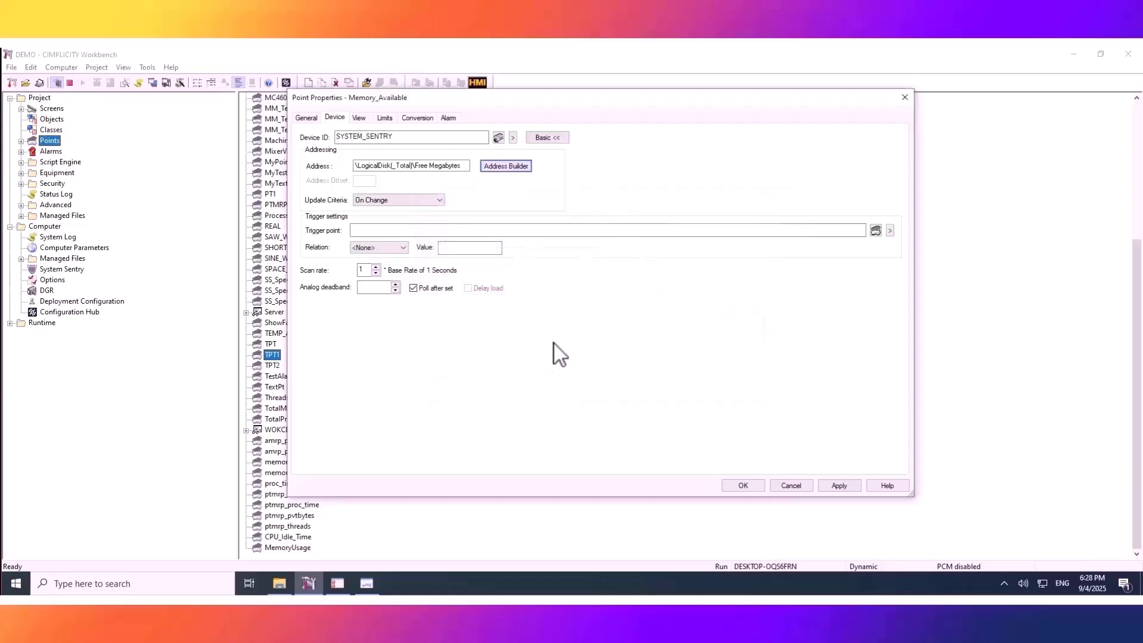
- Set the measurement unit label of the Memory_Available point to MB and save the point
click(418, 119)
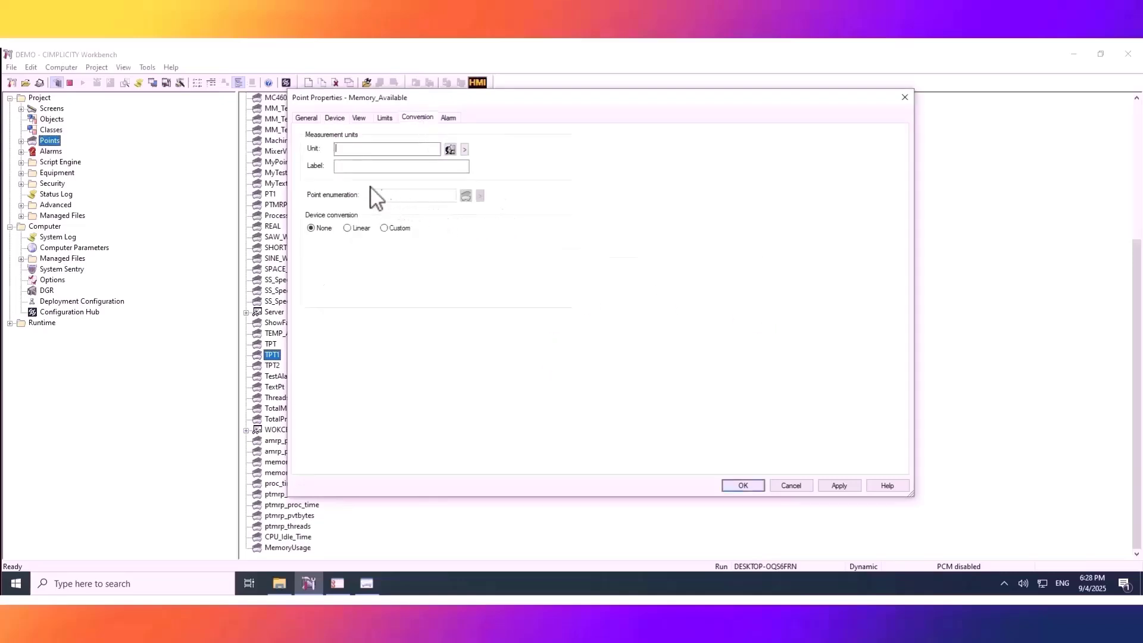
click(348, 166)
text(MB)
click(840, 486)
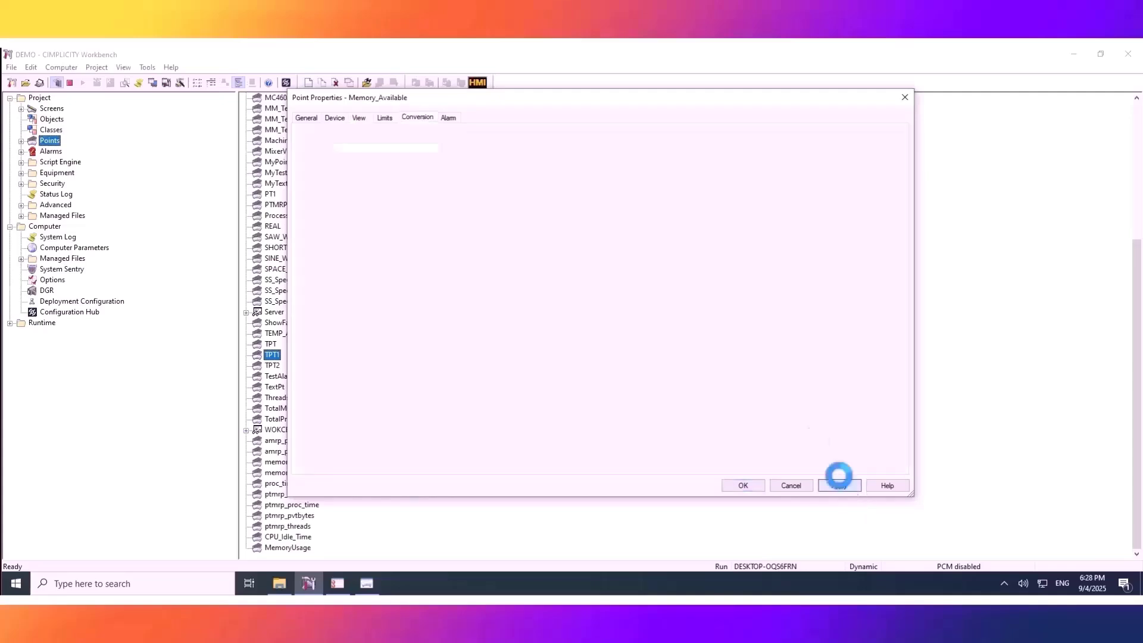
click(743, 486)
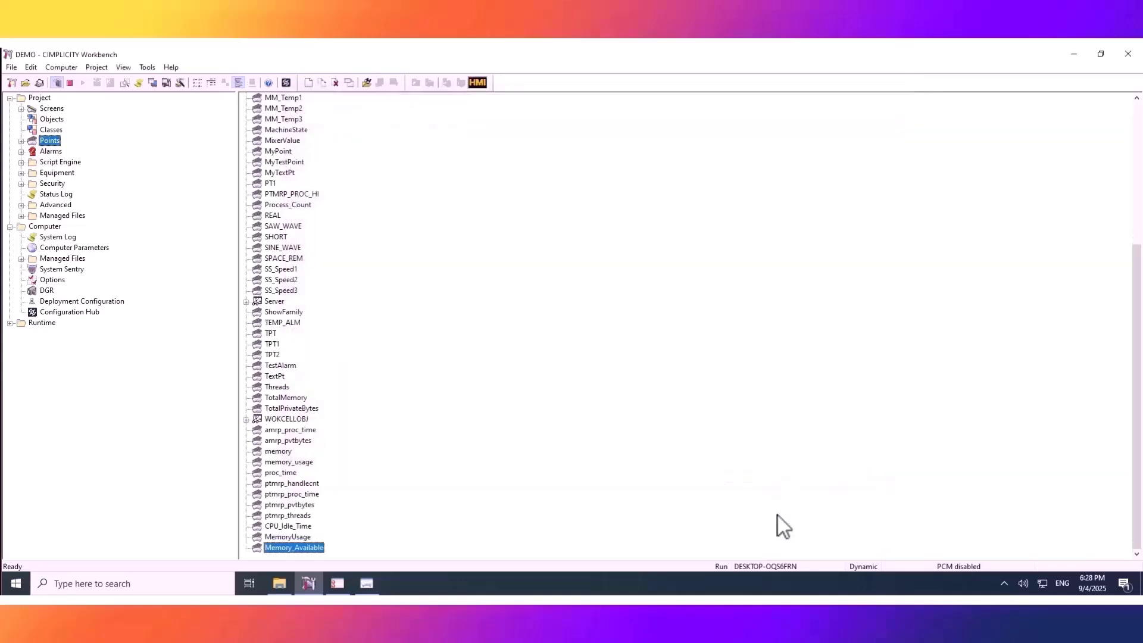
- View the live values of the MemoryUsage, Memory_Available and proc_time points in the Point Control Panel
right_click(282, 537)
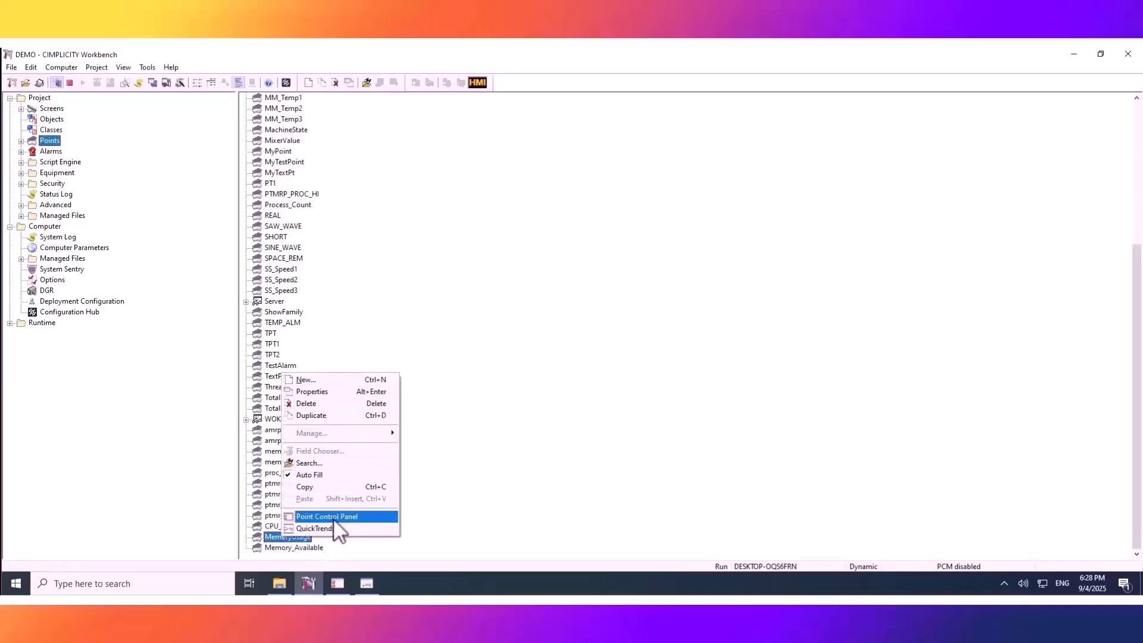
click(333, 517)
right_click(305, 548)
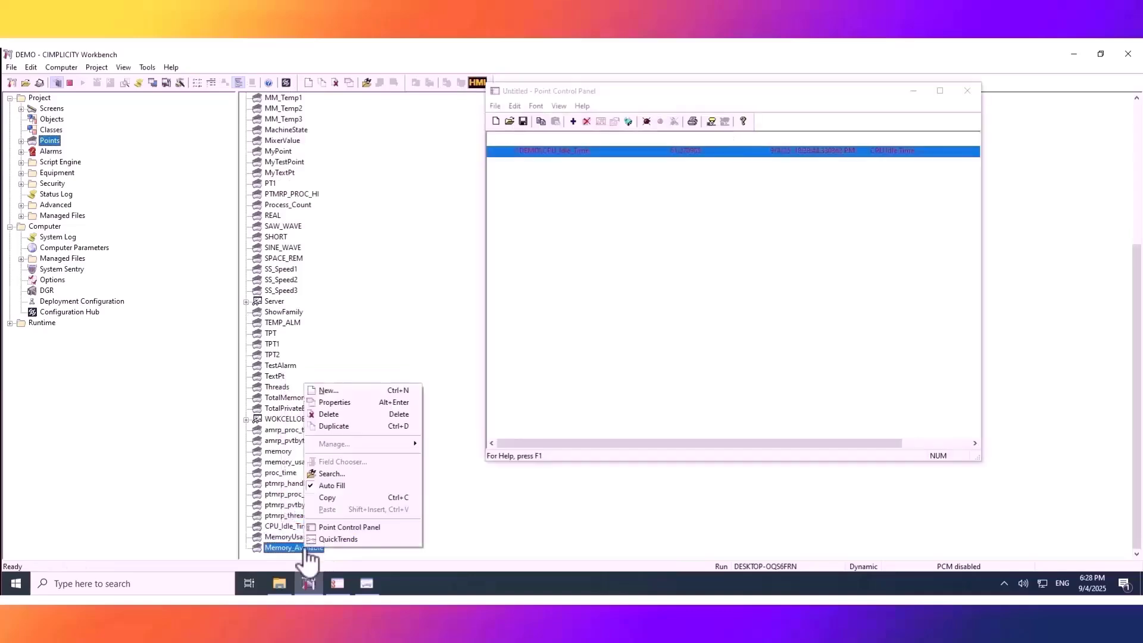
click(332, 525)
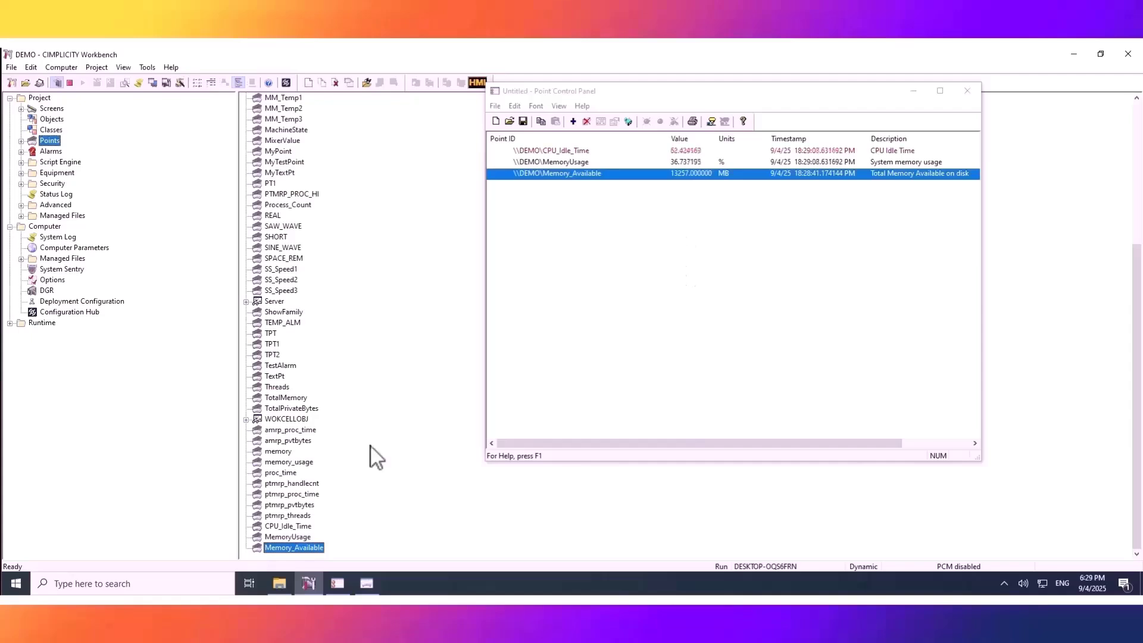
right_click(285, 476)
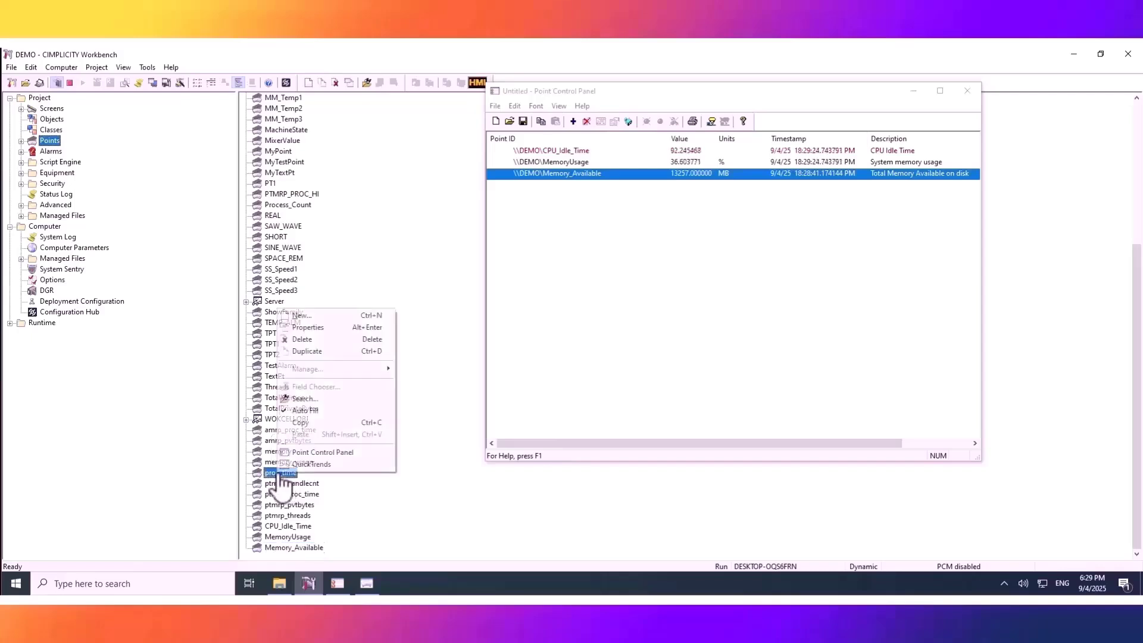
click(323, 452)
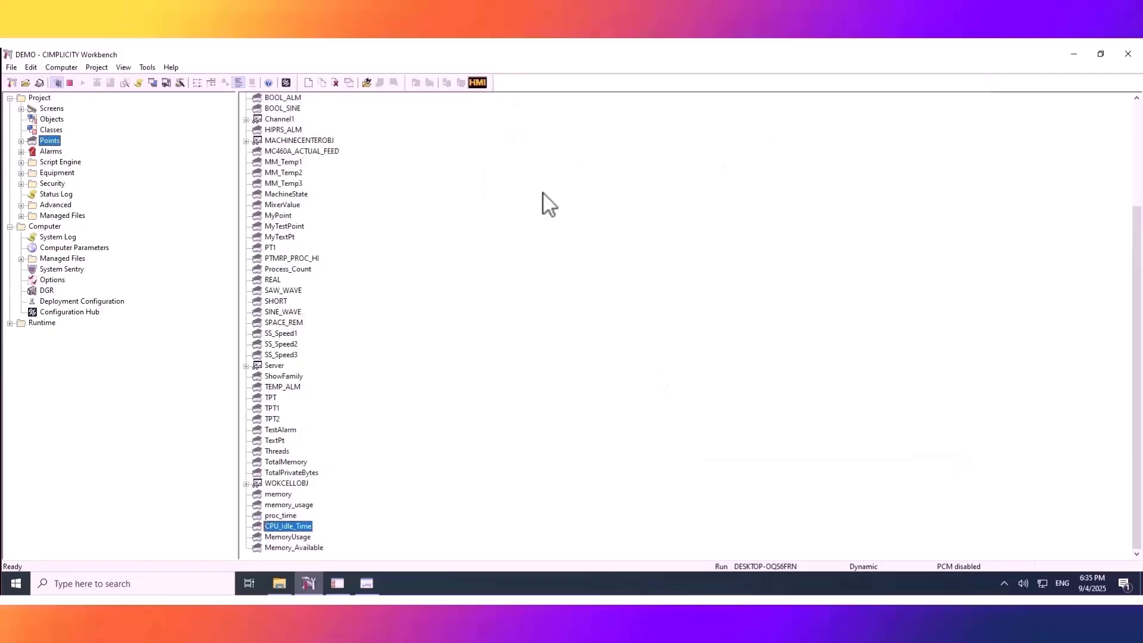
- Create an analog SYSTEM_SENTRY device point named PTMRP_ProcTime with the description "PTMRP Process Time", and open its Address Builder
right_click(544, 194)
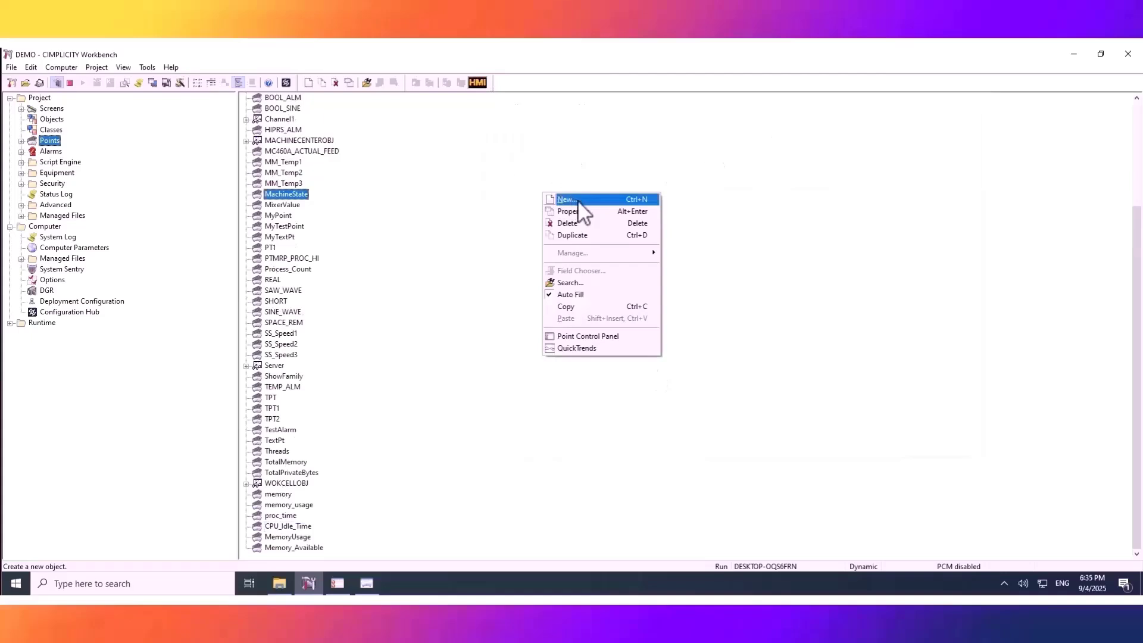
click(578, 199)
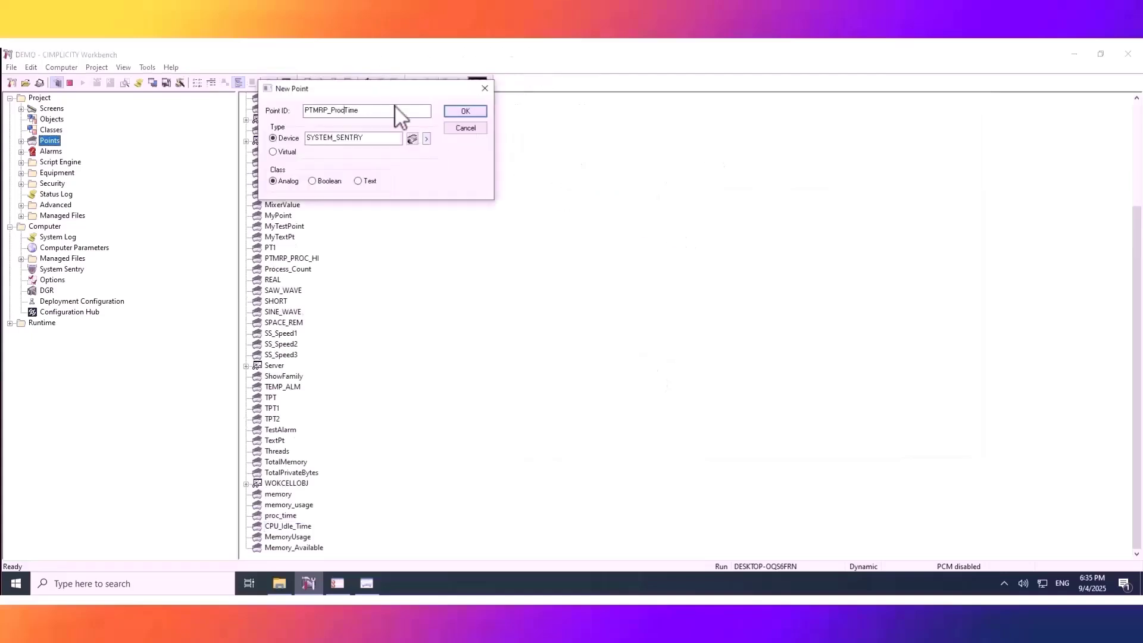
click(466, 111)
text(PTM)
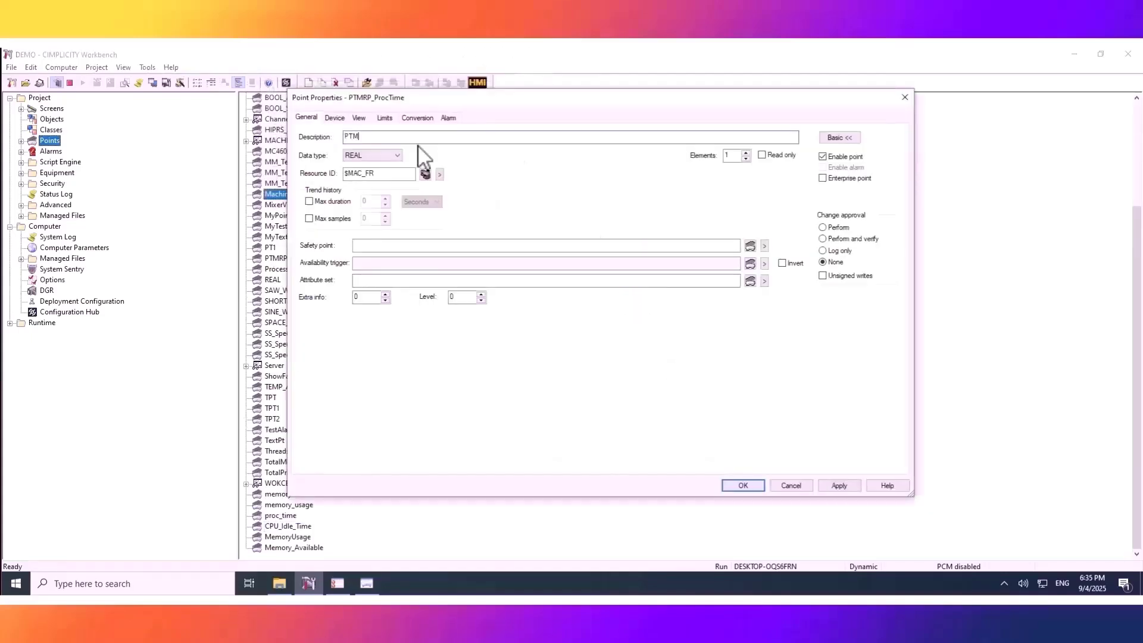
text(RP Proce)
text(ss Tio)
text(me)
click(334, 118)
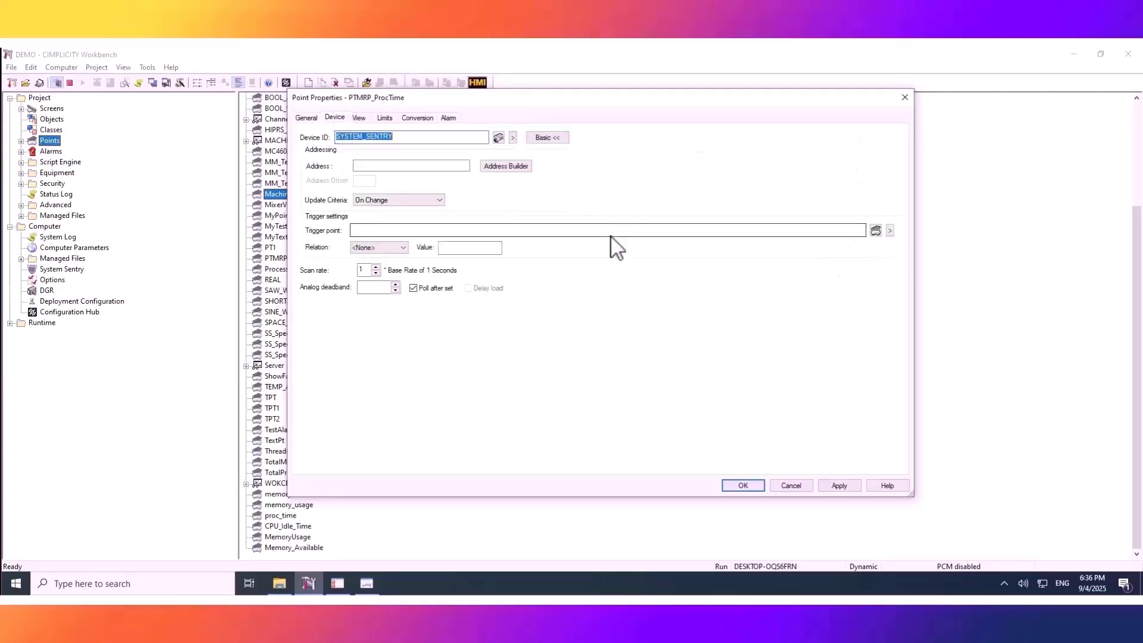
click(513, 168)
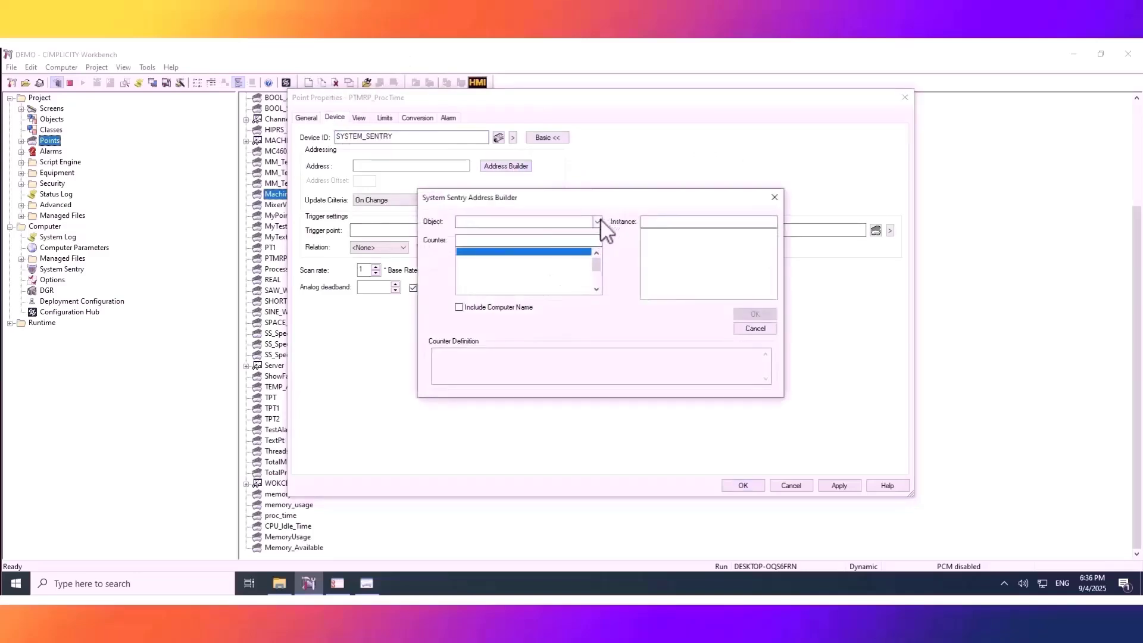
click(597, 221)
drag(598, 265, 599, 294)
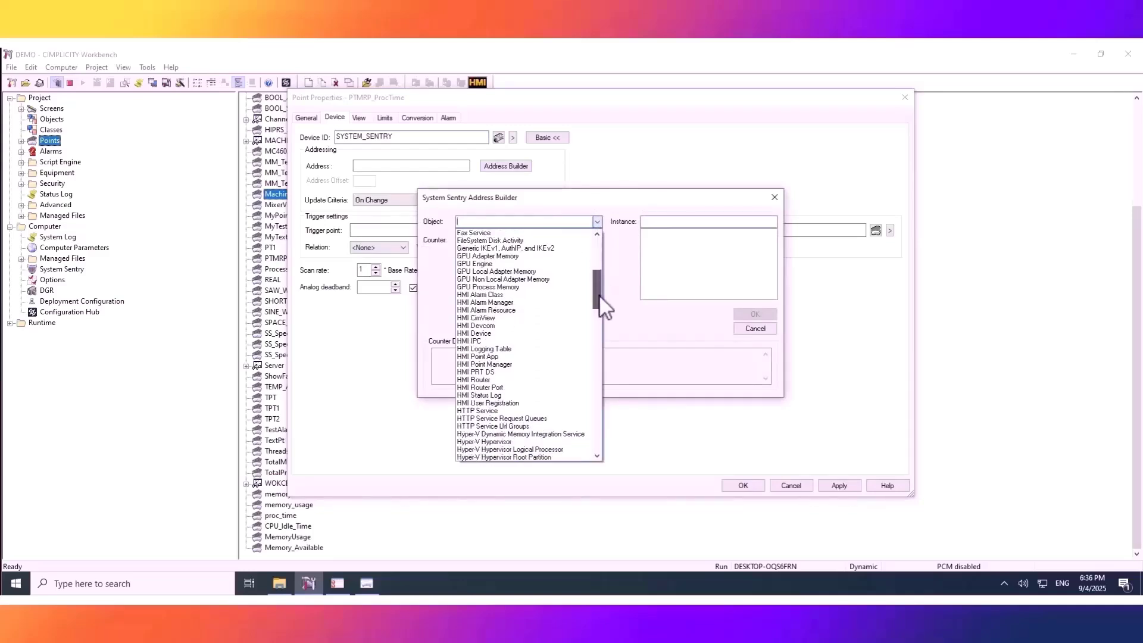
scroll(598, 294, down, 1)
click(501, 347)
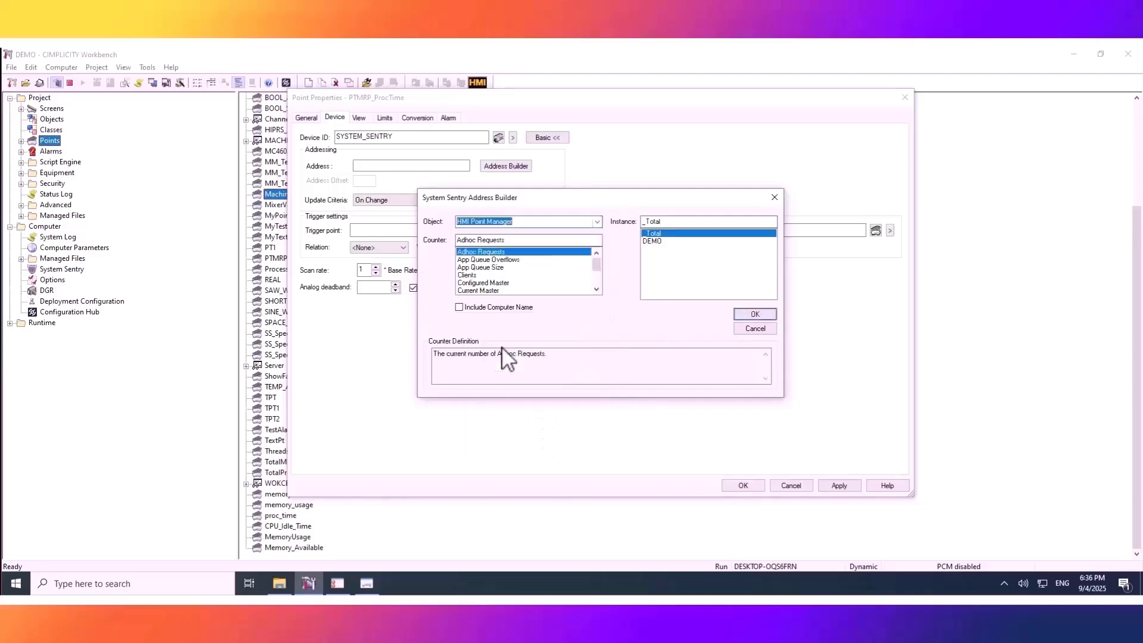
mouse_move(592, 262)
mouse_down()
mouse_move(599, 284)
mouse_move(599, 263)
mouse_up()
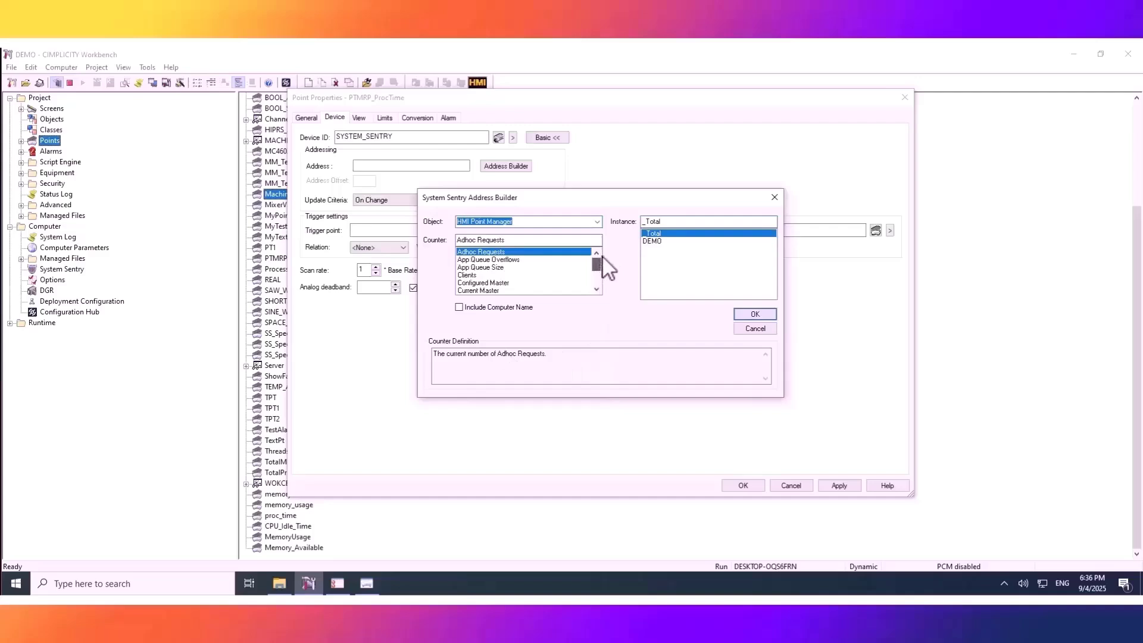
- Choose the Process object and the ptm_rp instance for the PTMRP_ProcTime address
click(597, 223)
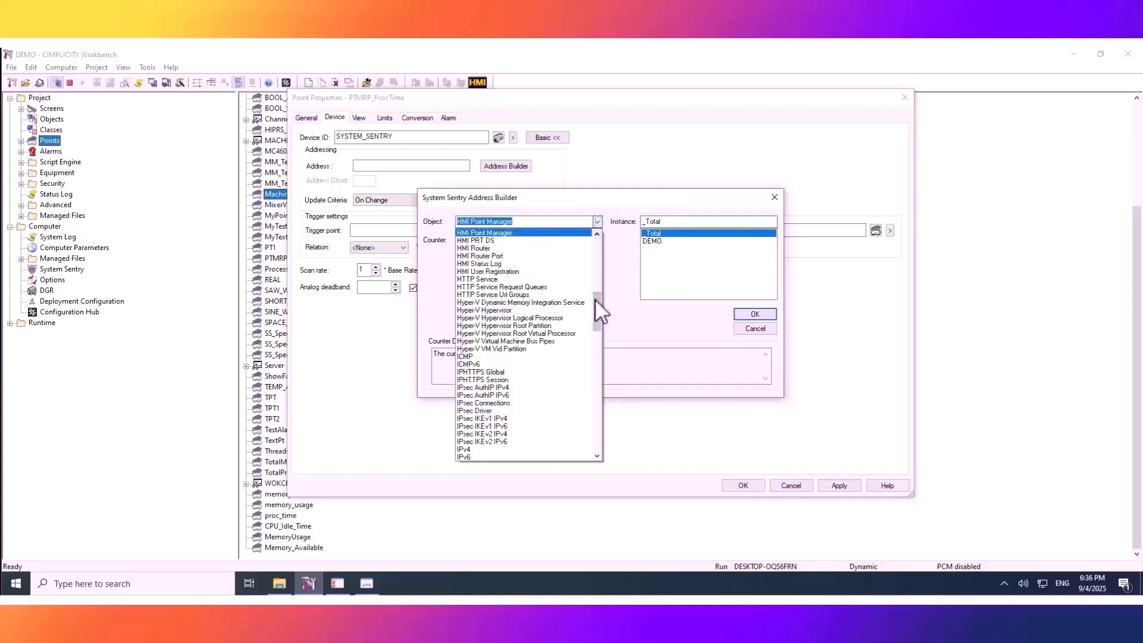
drag(595, 310, 601, 359)
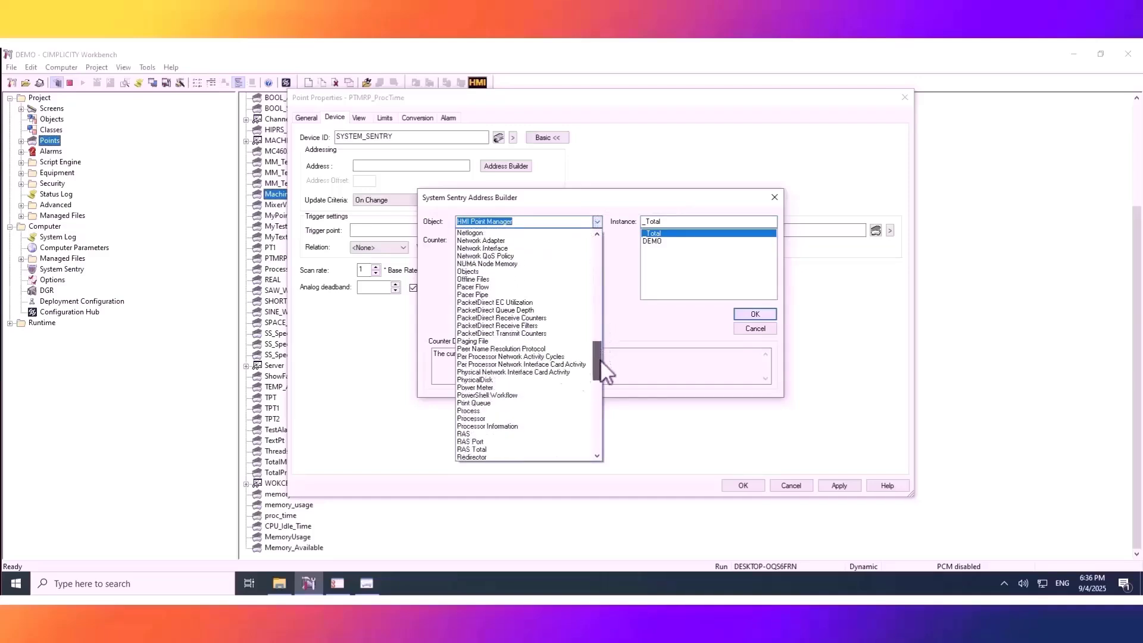
click(518, 410)
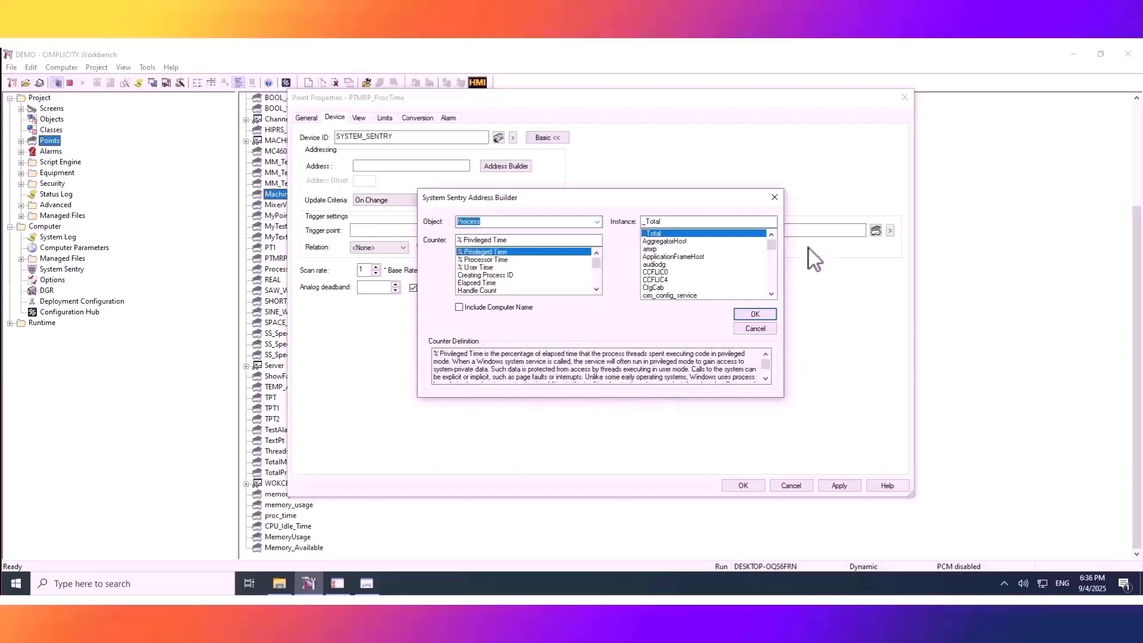
drag(768, 244, 768, 256)
scroll(738, 269, down, 10)
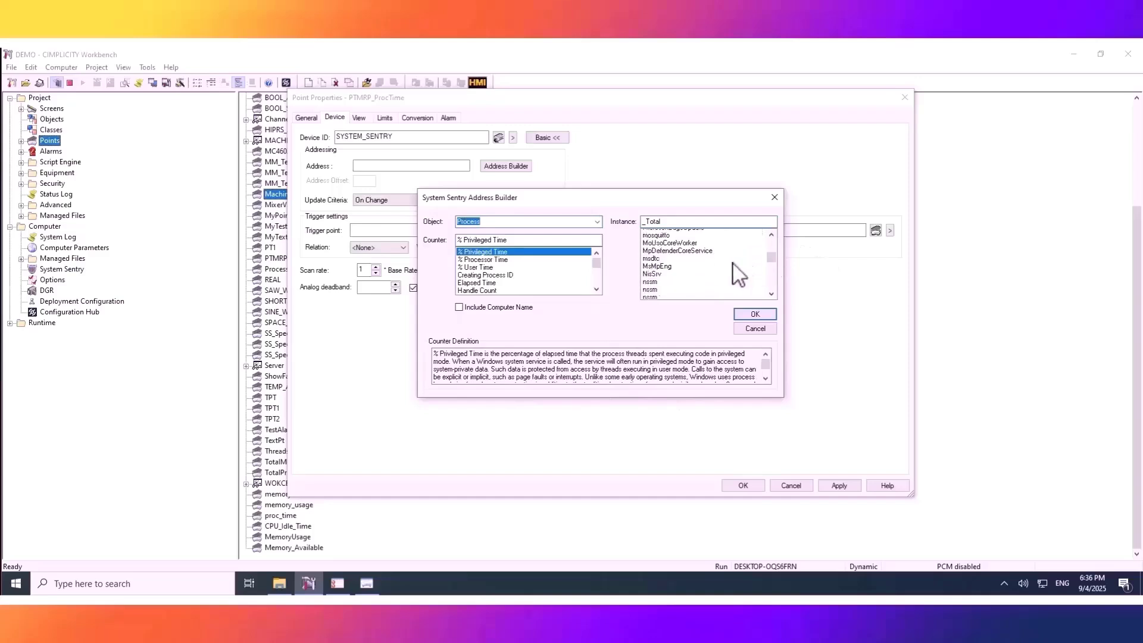
scroll(738, 274, down, 4)
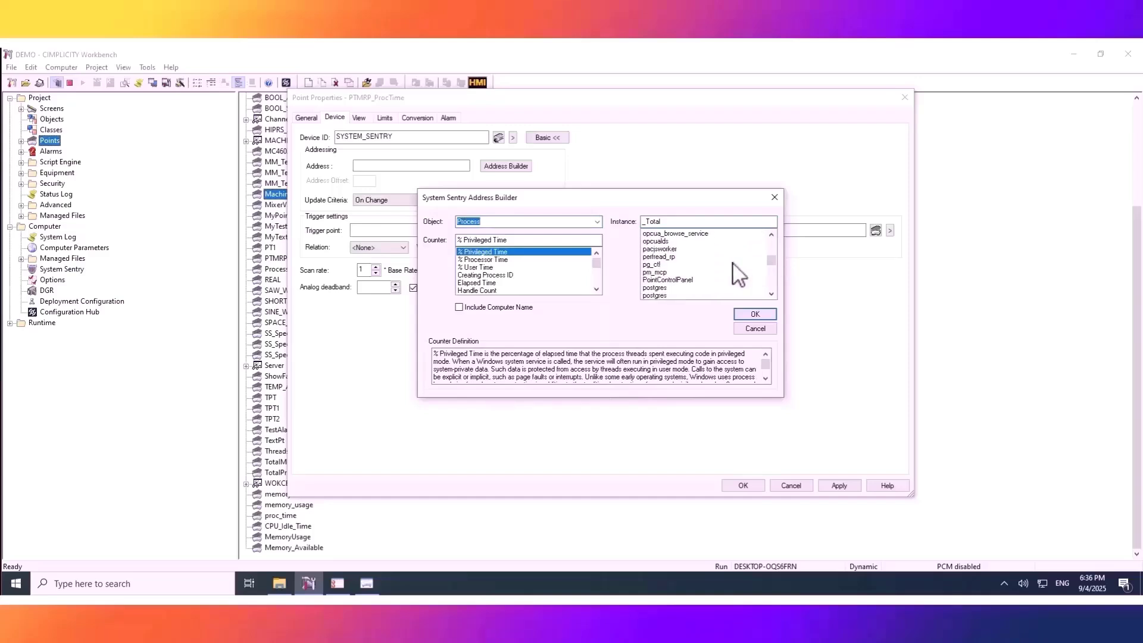
scroll(738, 274, down, 6)
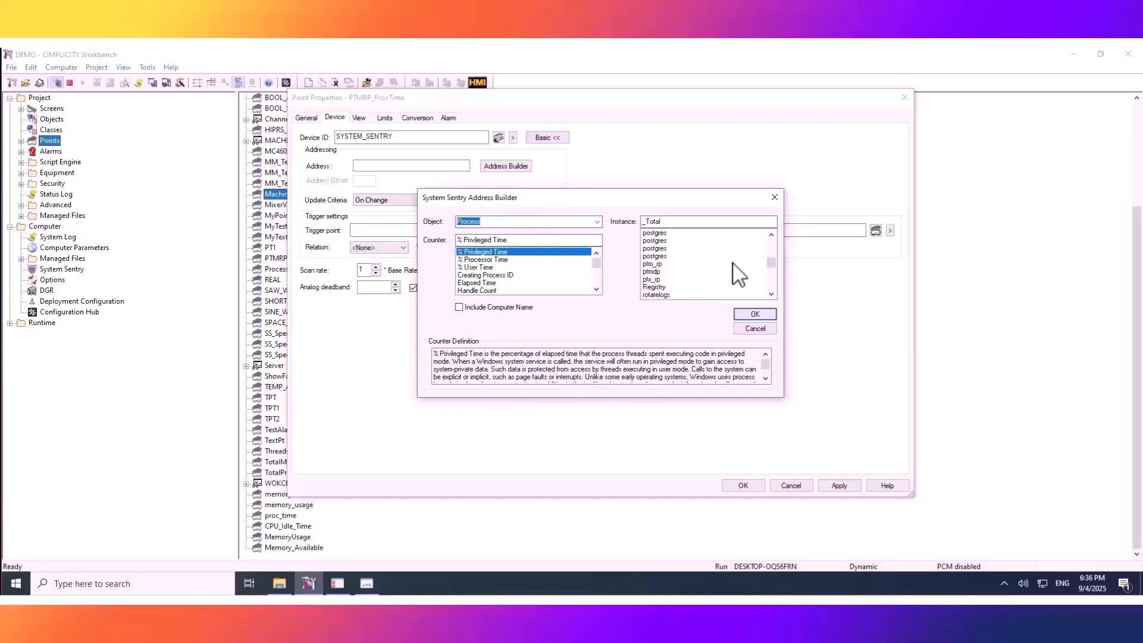
scroll(733, 263, down, 1)
click(650, 257)
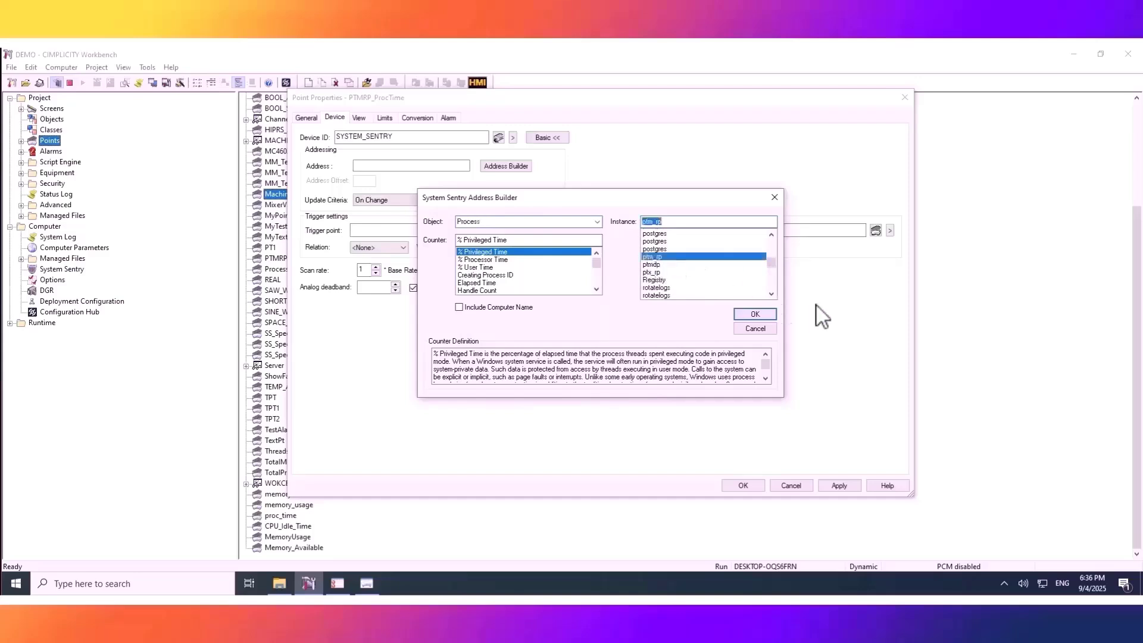
- Complete the address with the % Processor Time counter and the instance ptm_rp#0
click(495, 260)
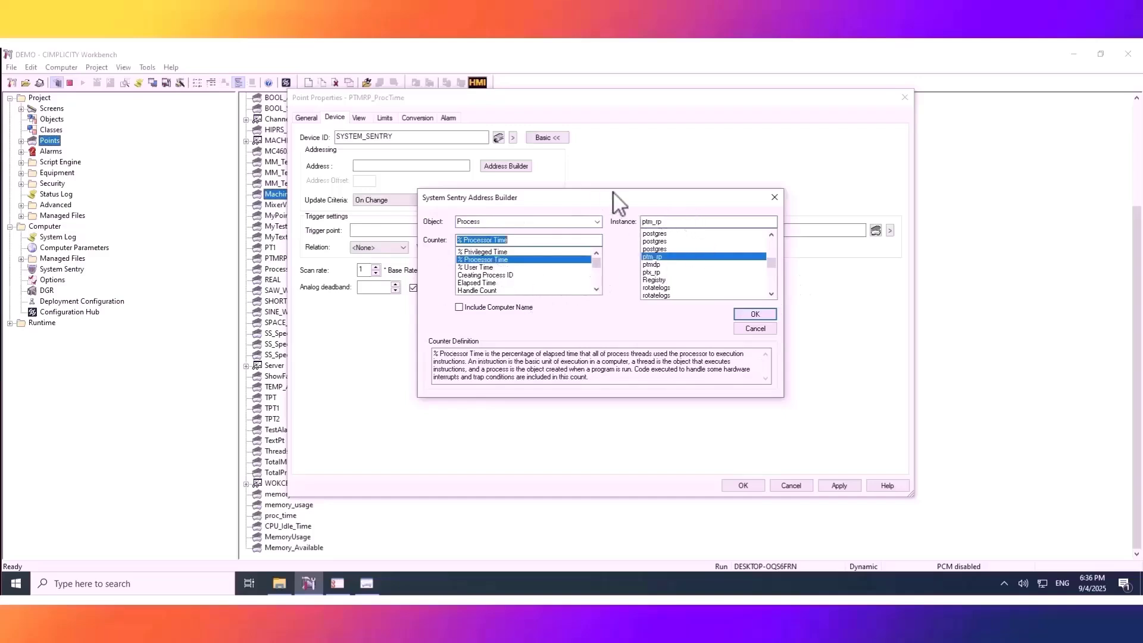
click(682, 221)
click(682, 222)
text(#0)
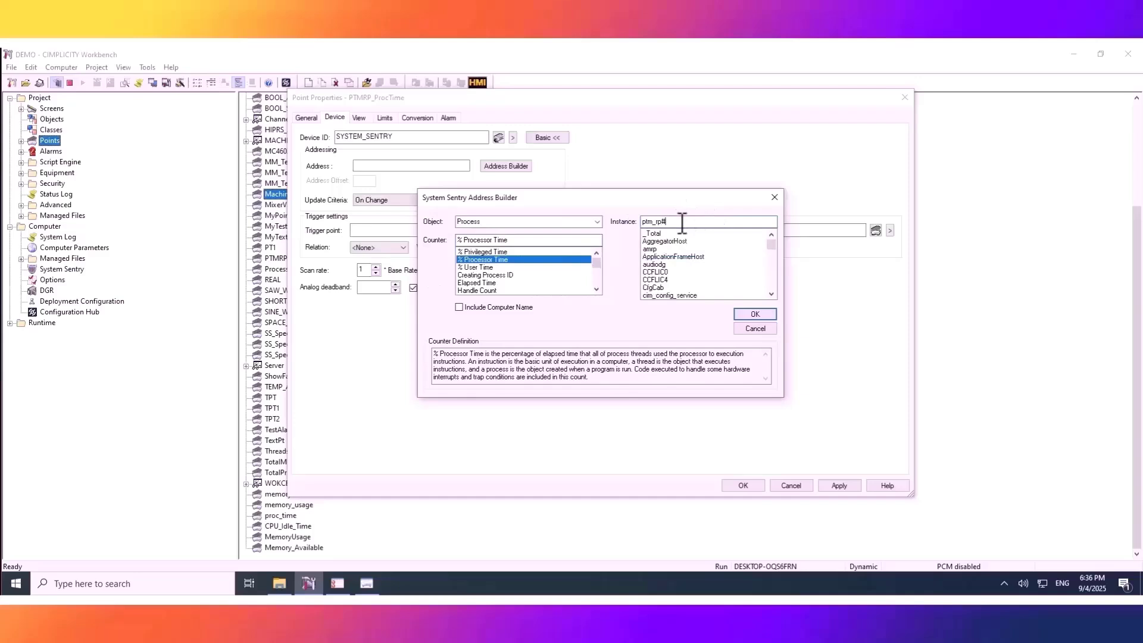
click(752, 314)
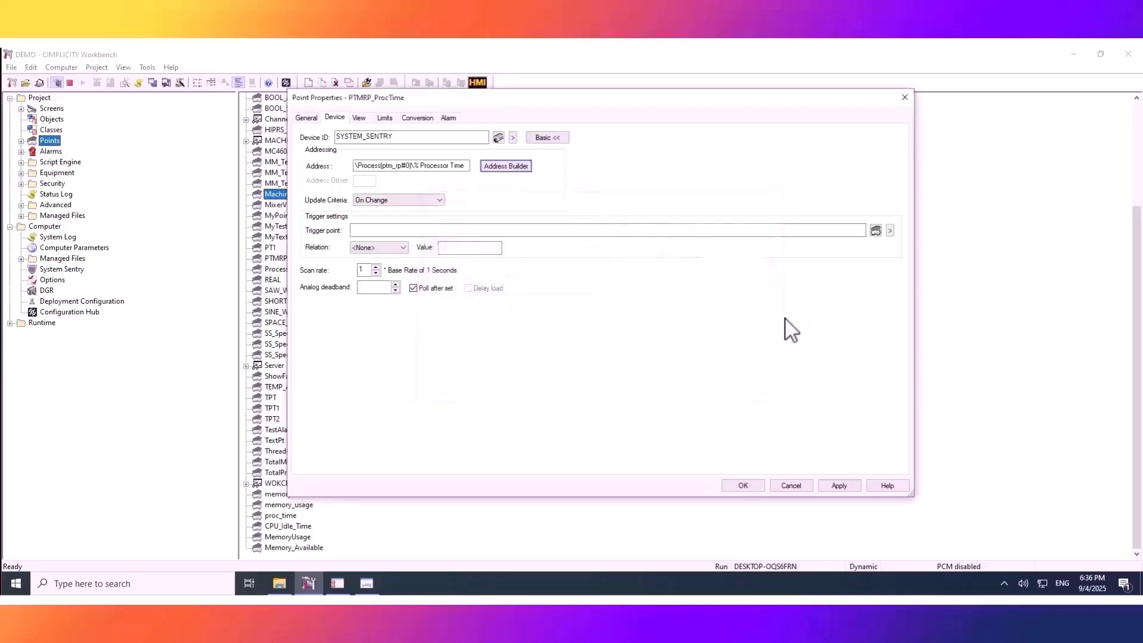
- Set the measurement unit label of PTMRP_ProcTime to % and save the point
click(427, 119)
click(380, 170)
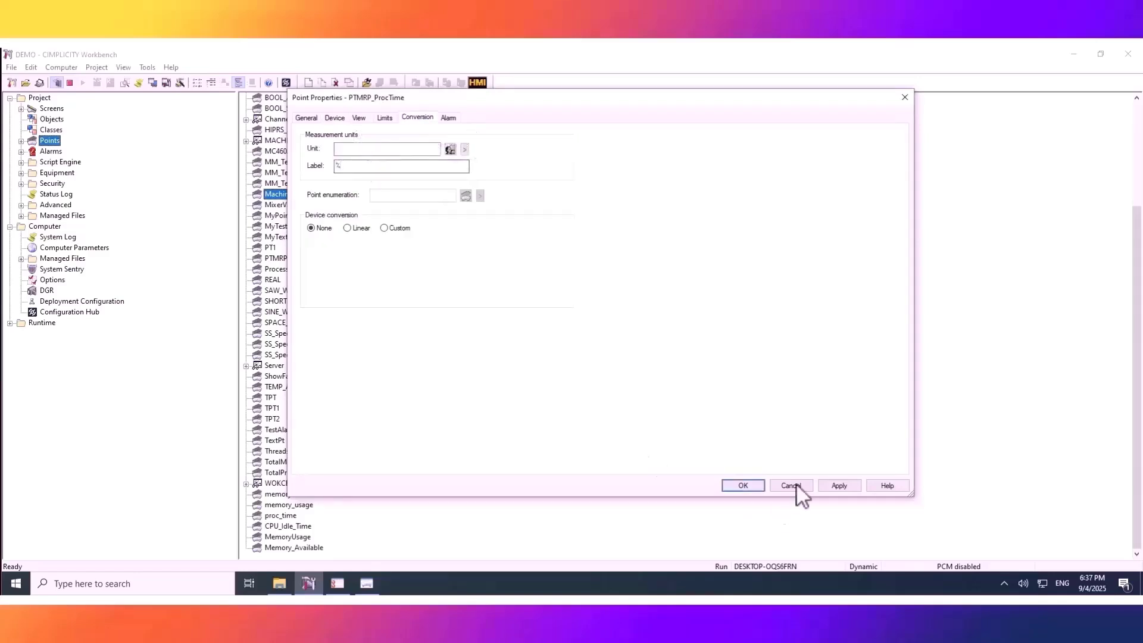
click(839, 486)
click(741, 486)
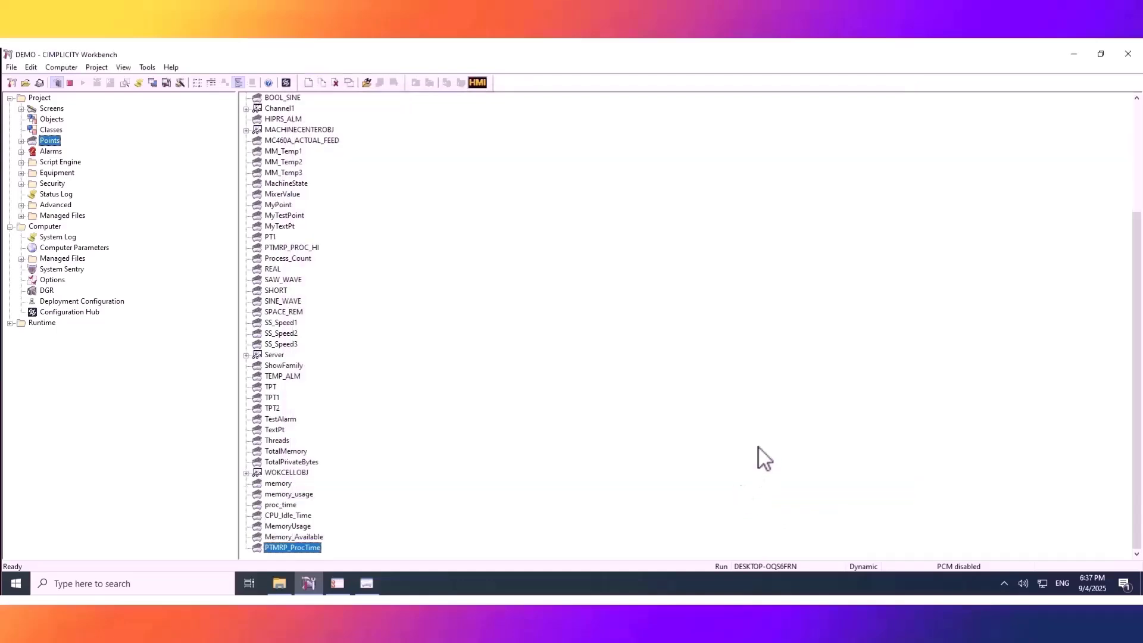
- Create an analog SYSTEM_SENTRY device point named PTMRP_Prvtbytes with the description "PTMRP Private Bytes"
right_click(535, 376)
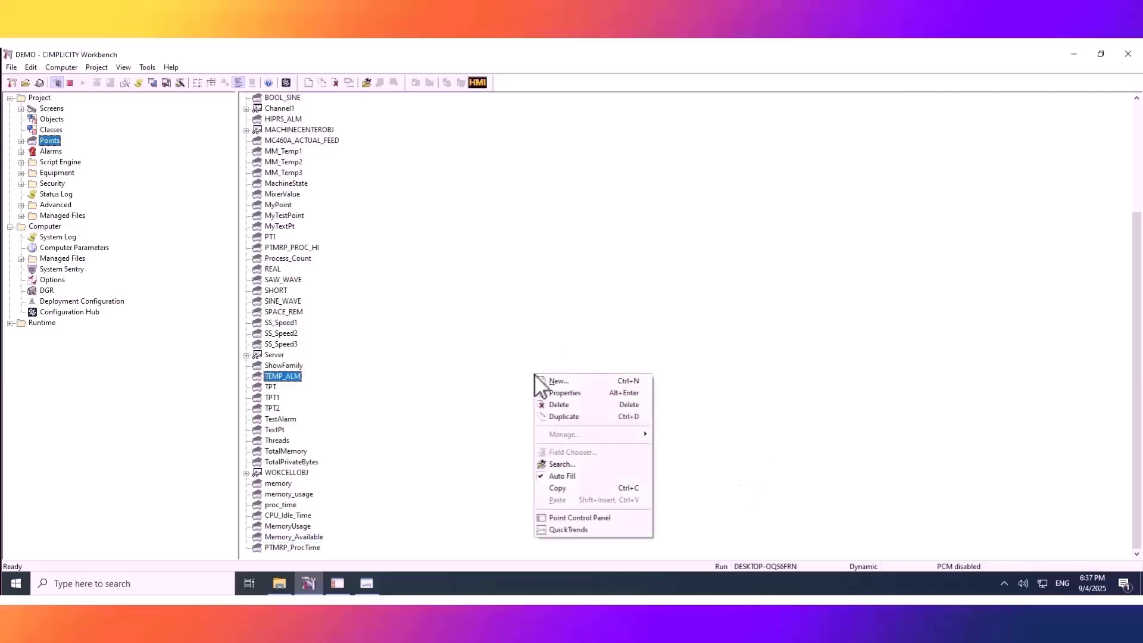
click(535, 378)
text(PTMRP_P)
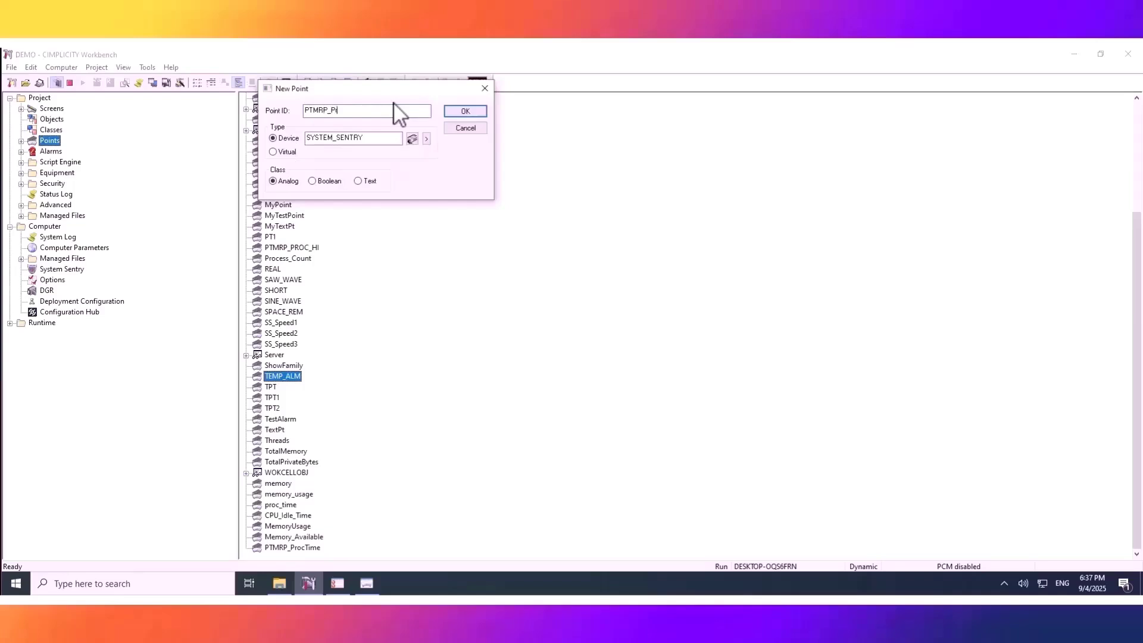
text(rvtbytes)
click(482, 111)
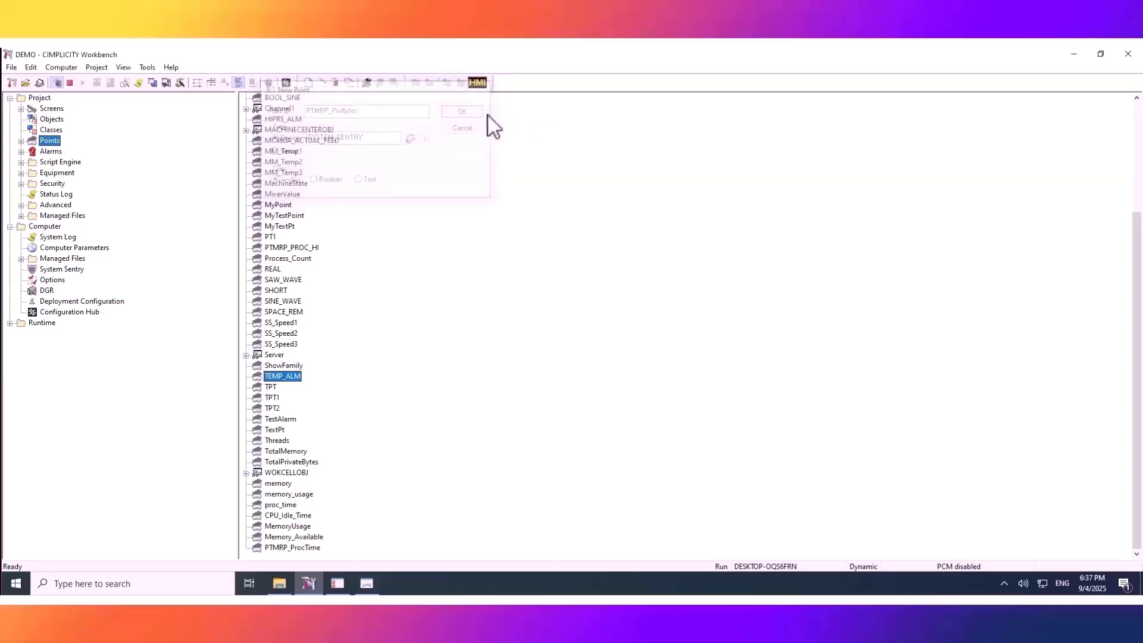
text(P)
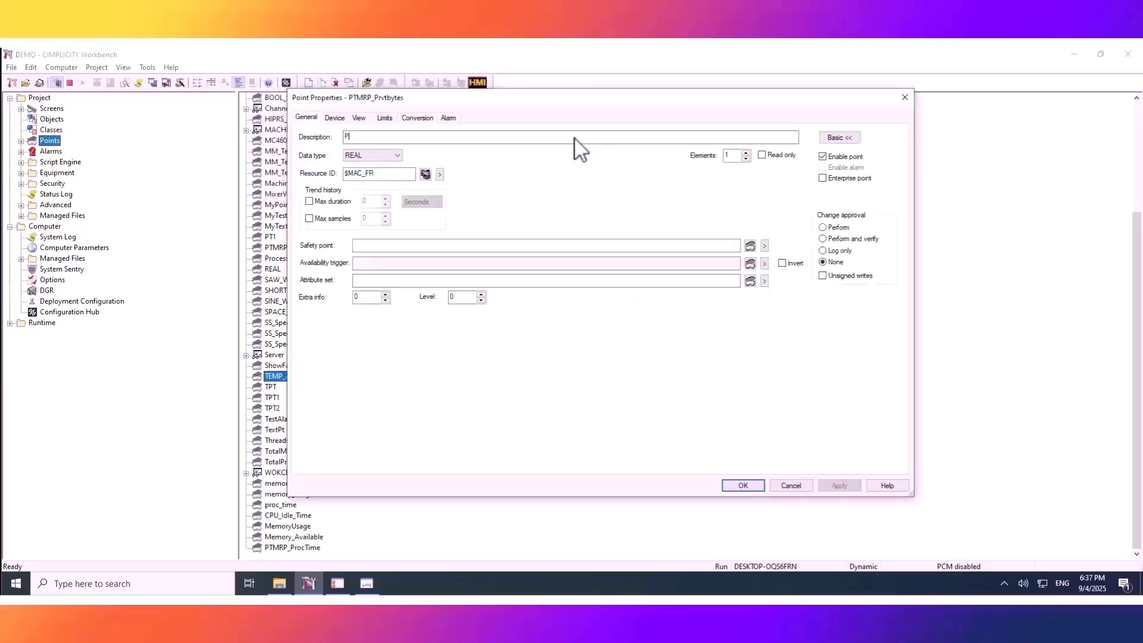
text(TMRP Private Bytes)
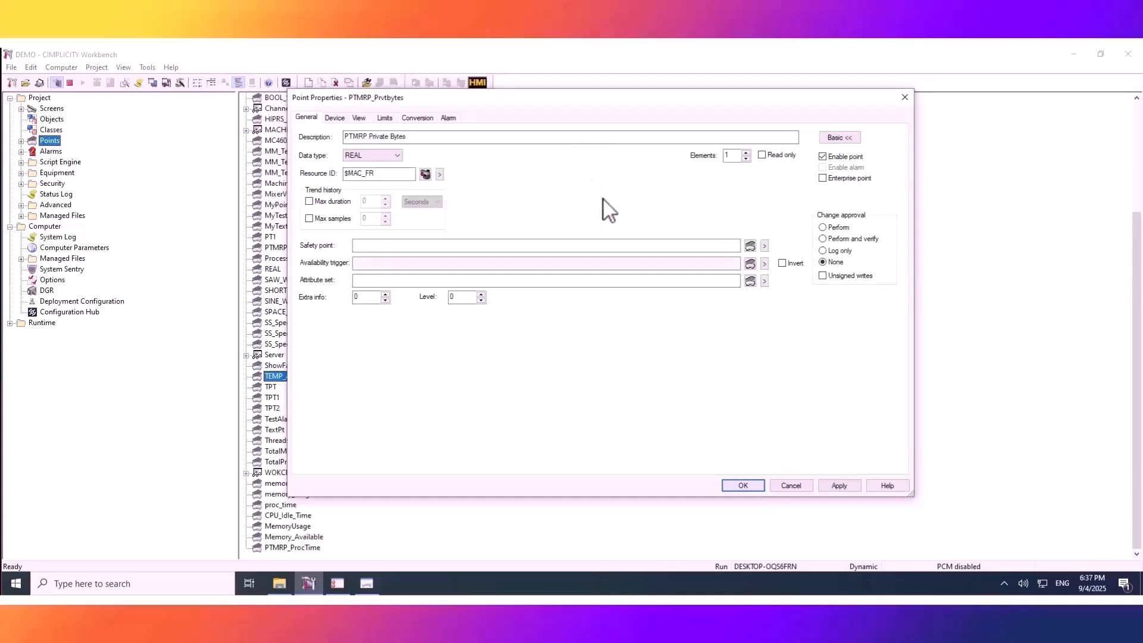
- Choose the Process object and the ptm_rp instance for the PTMRP_Prvtbytes device address
click(335, 117)
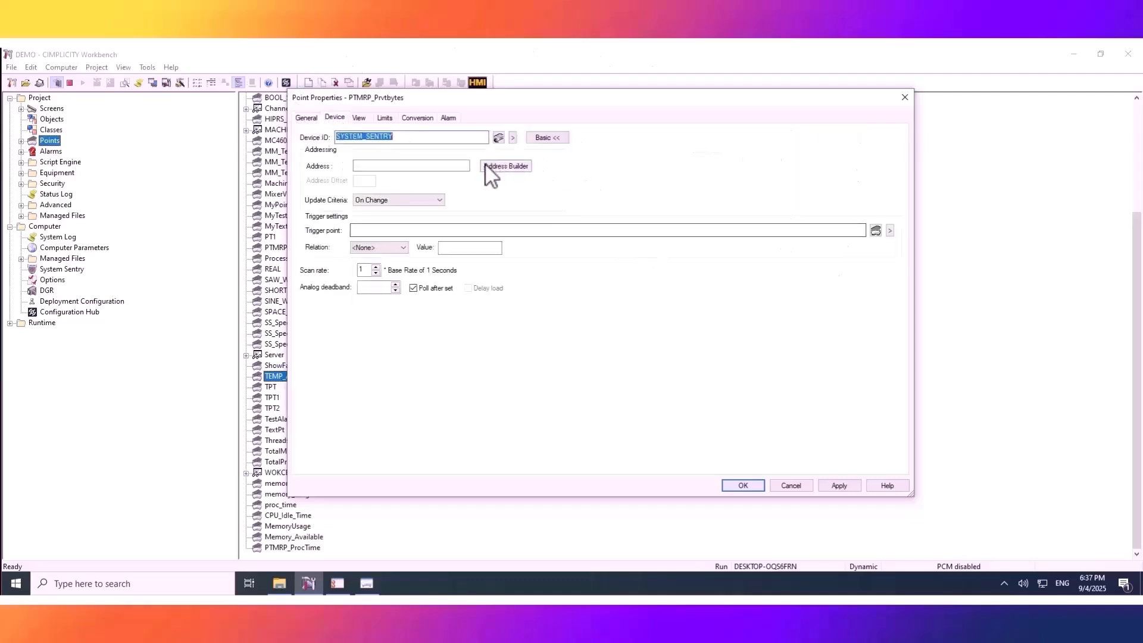
click(506, 166)
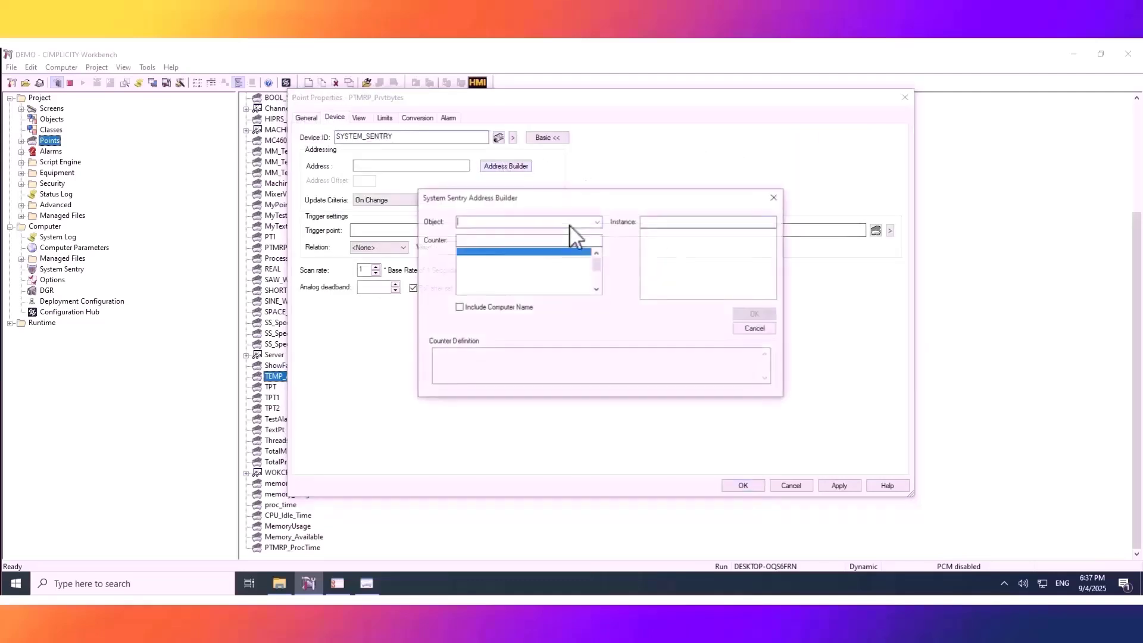
drag(598, 238, 605, 375)
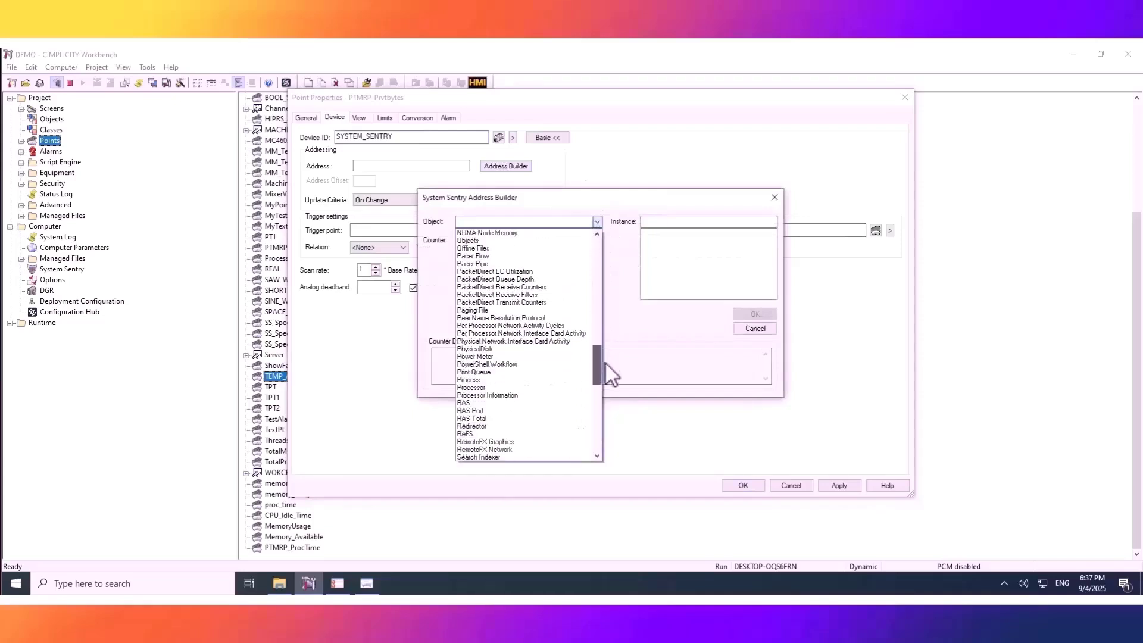
click(503, 377)
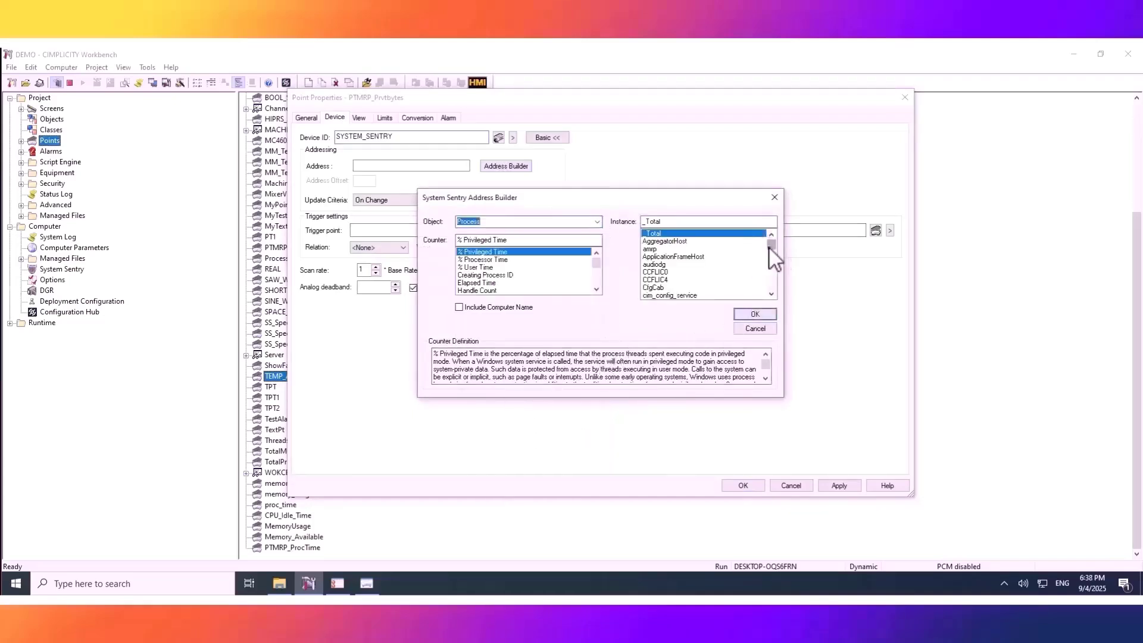
drag(772, 242, 776, 254)
scroll(722, 265, down, 4)
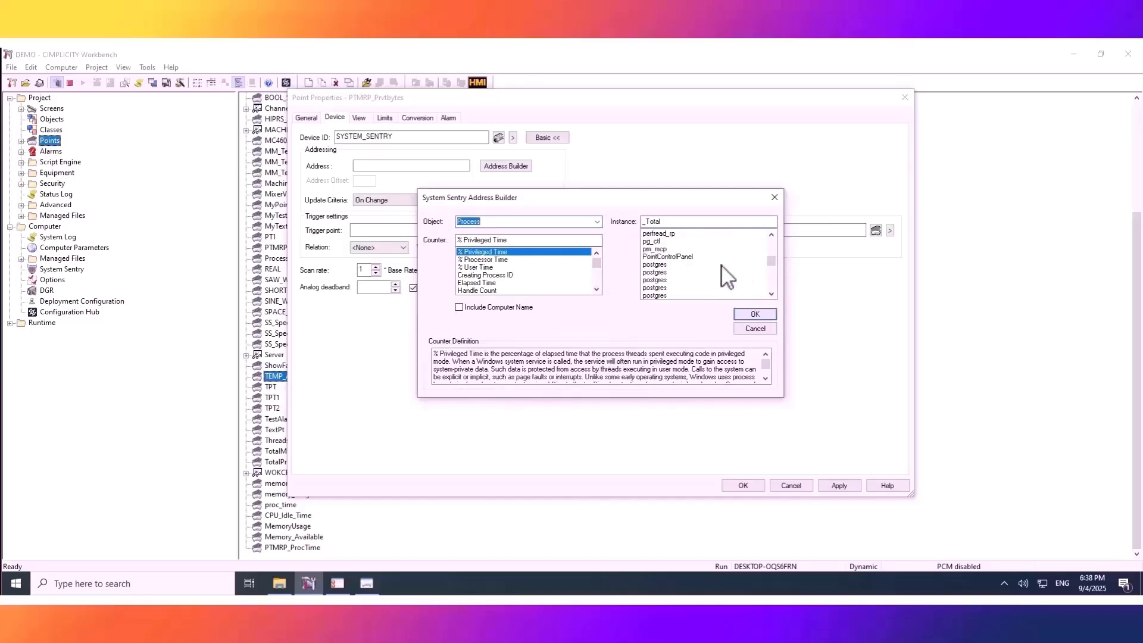
scroll(722, 265, down, 6)
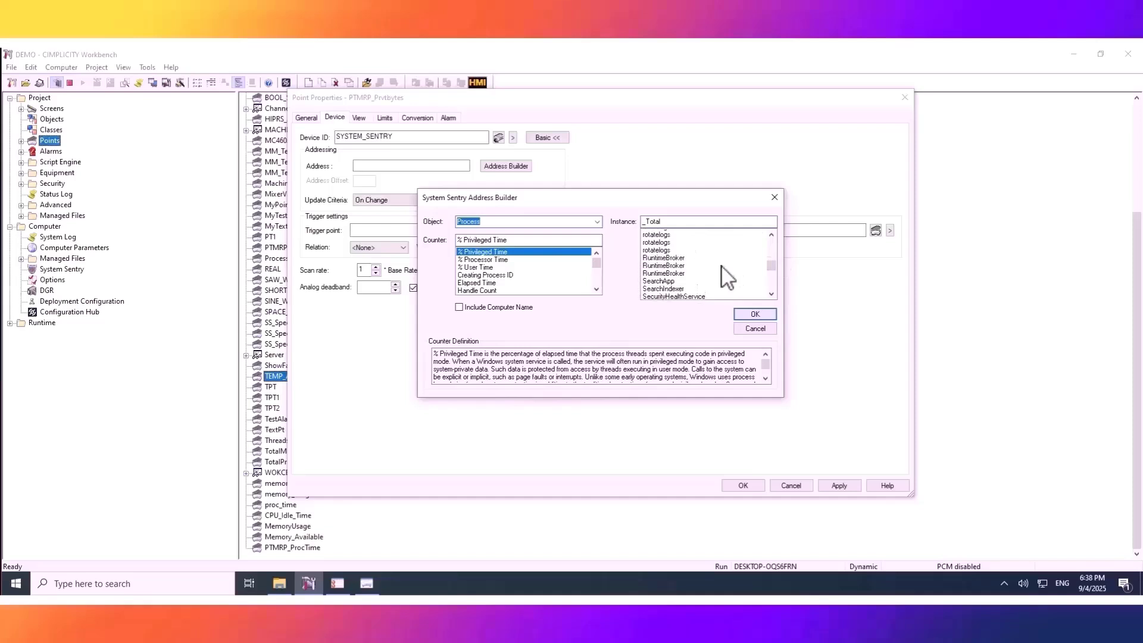
scroll(722, 266, up, 3)
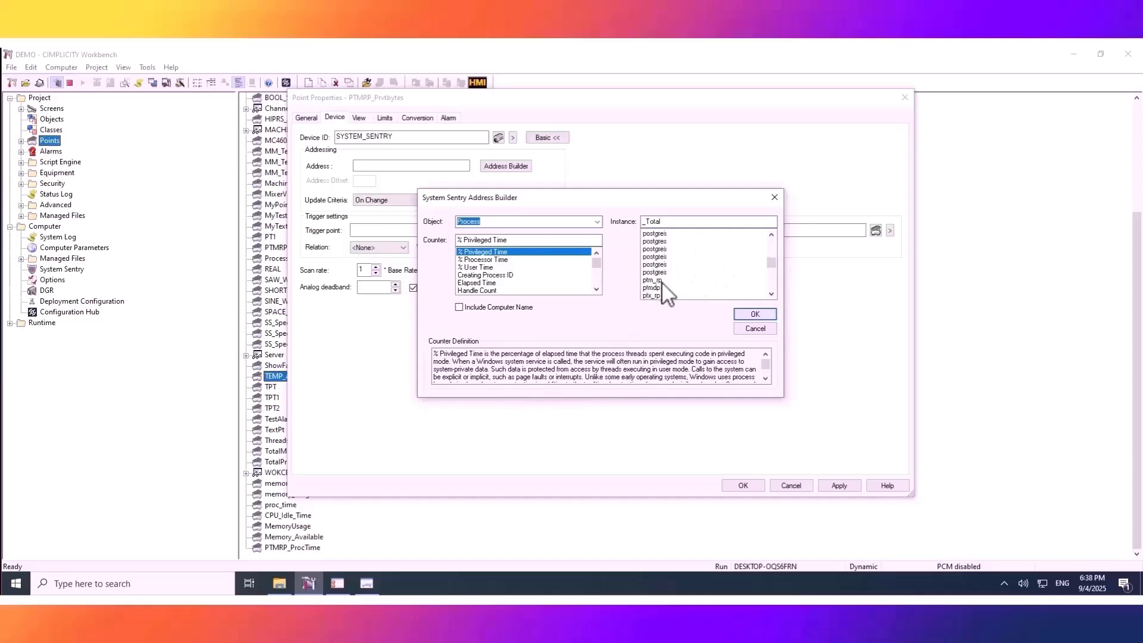
click(661, 280)
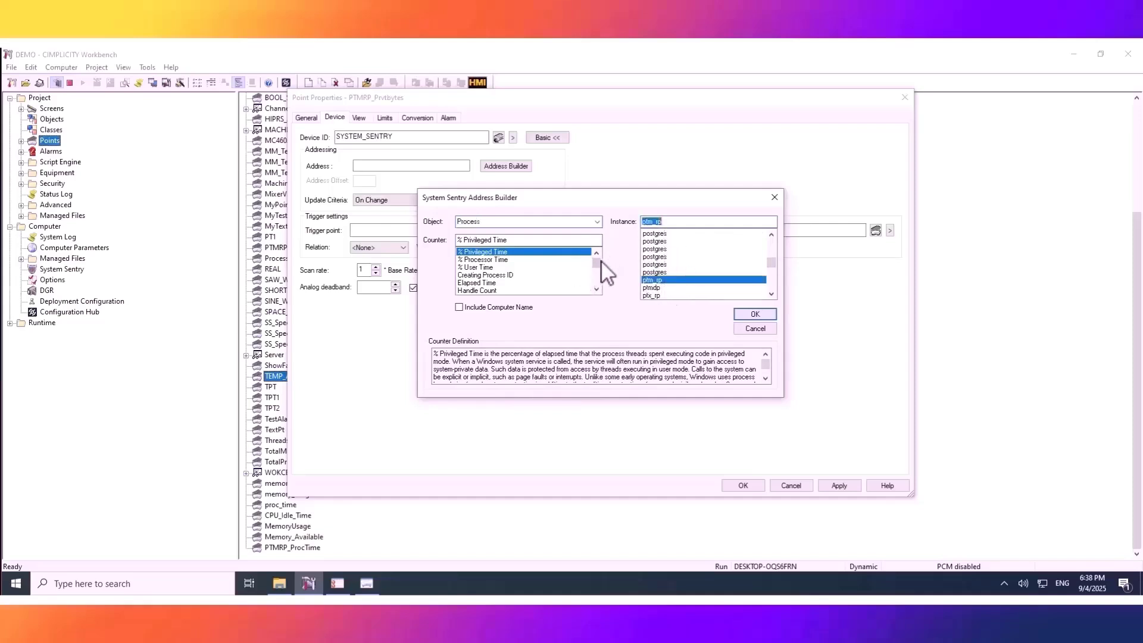
- Complete the address with the Private Bytes counter and the instance ptm_rp#0, and save the PTMRP_Prvtbytes point
scroll(600, 264, down, 6)
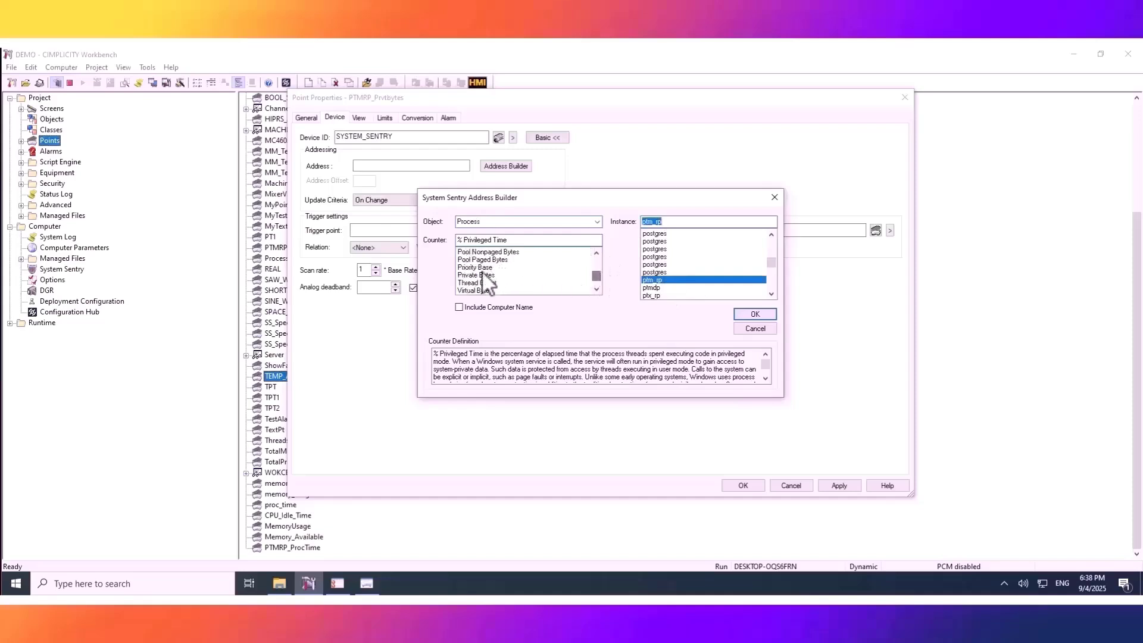
click(475, 275)
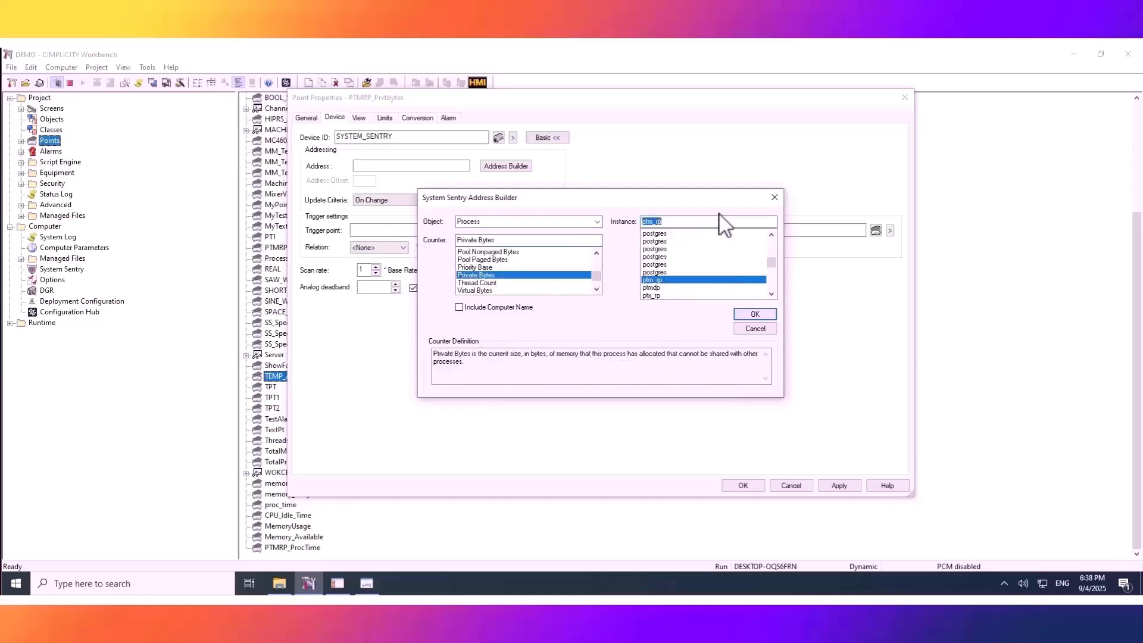
click(691, 222)
text(#0)
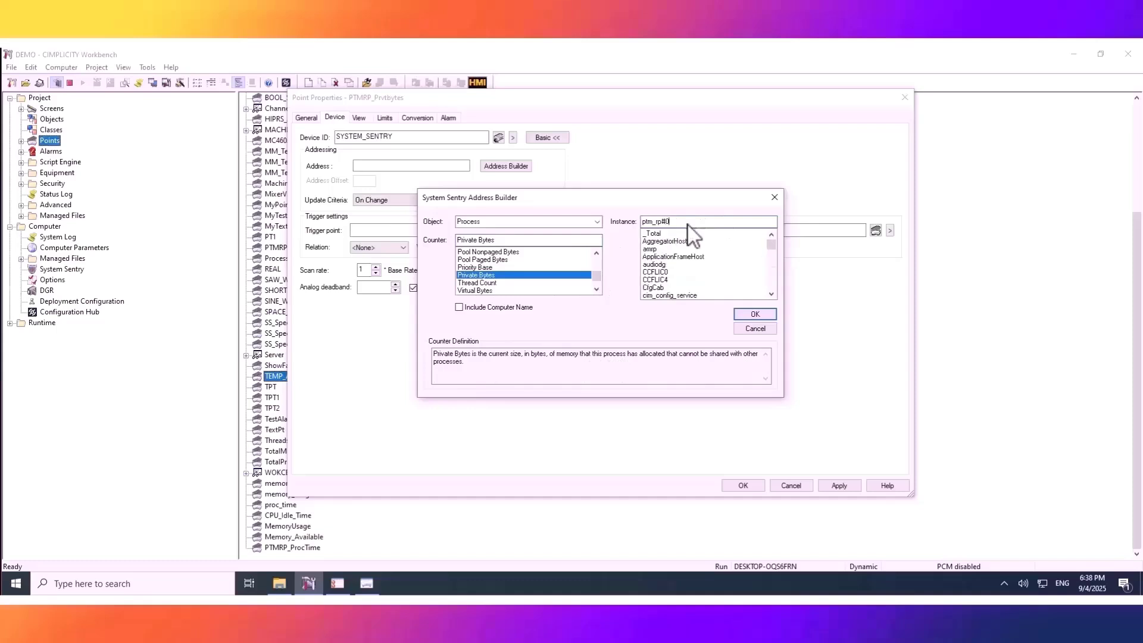
click(755, 314)
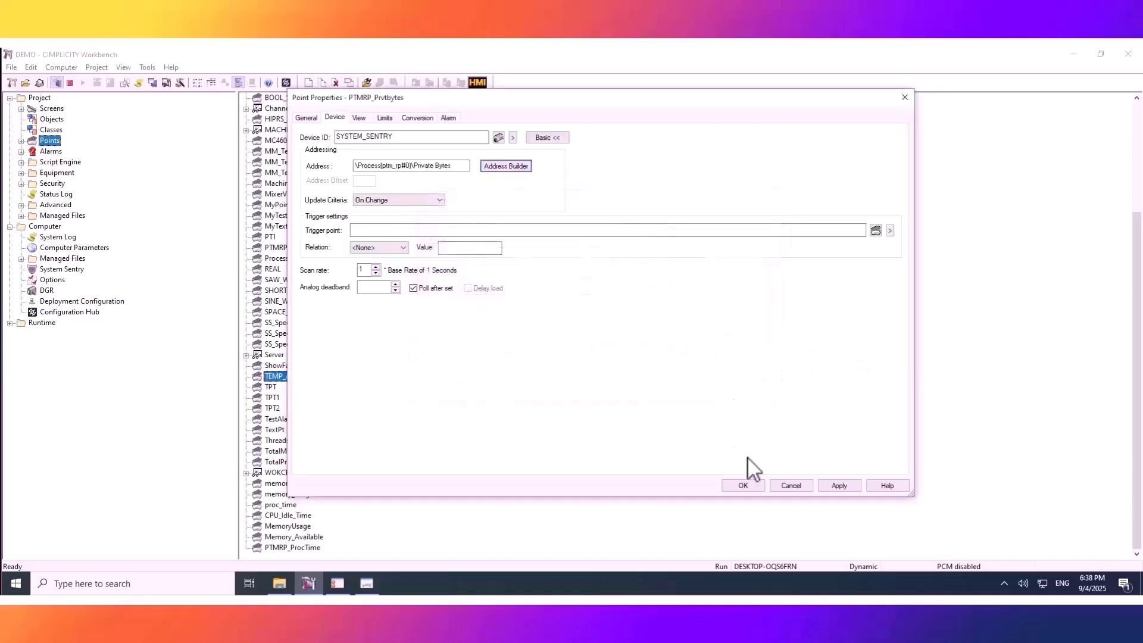
click(840, 486)
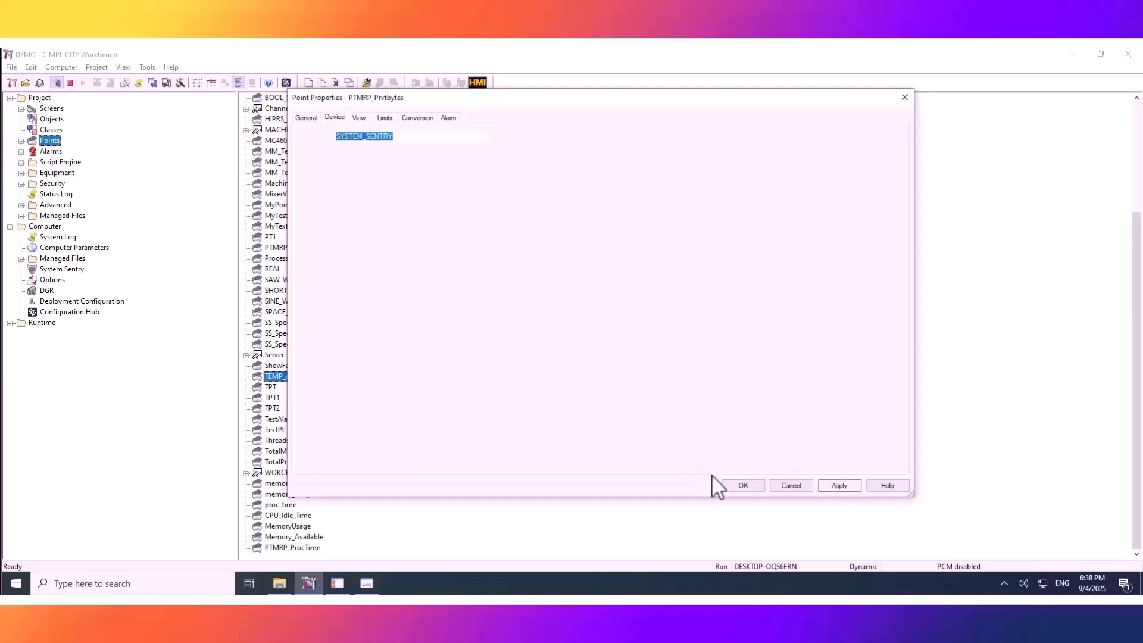
click(743, 486)
- Create an analog SYSTEM_SENTRY device point named AMRP_ProcTime with the description "AMRP Process Time"
right_click(454, 440)
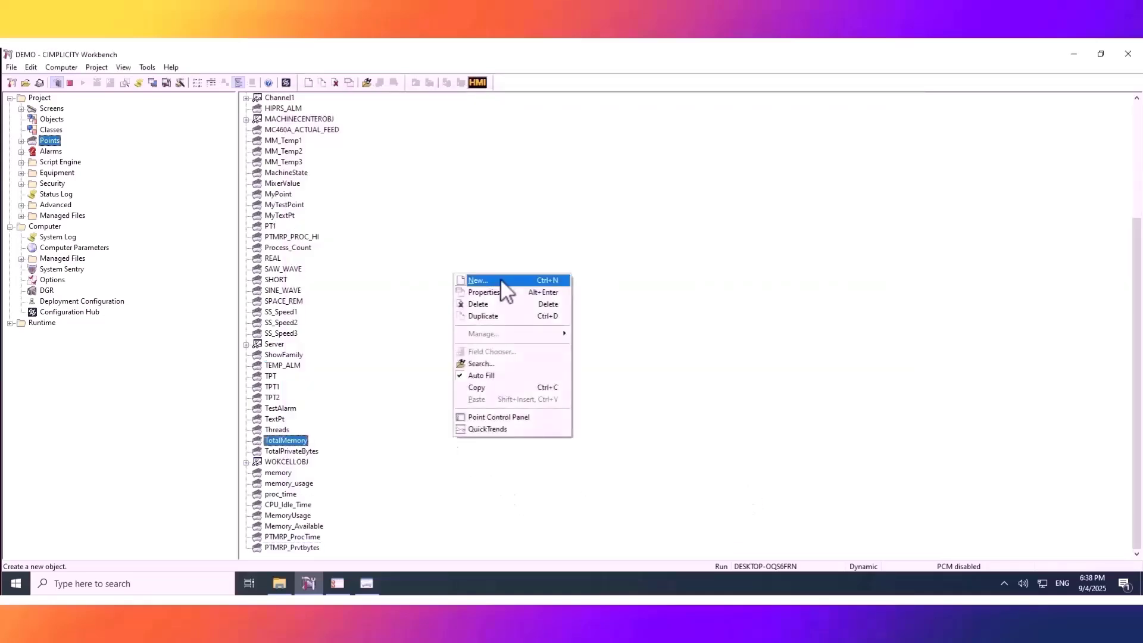
click(749, 340)
text(RP_Proc)
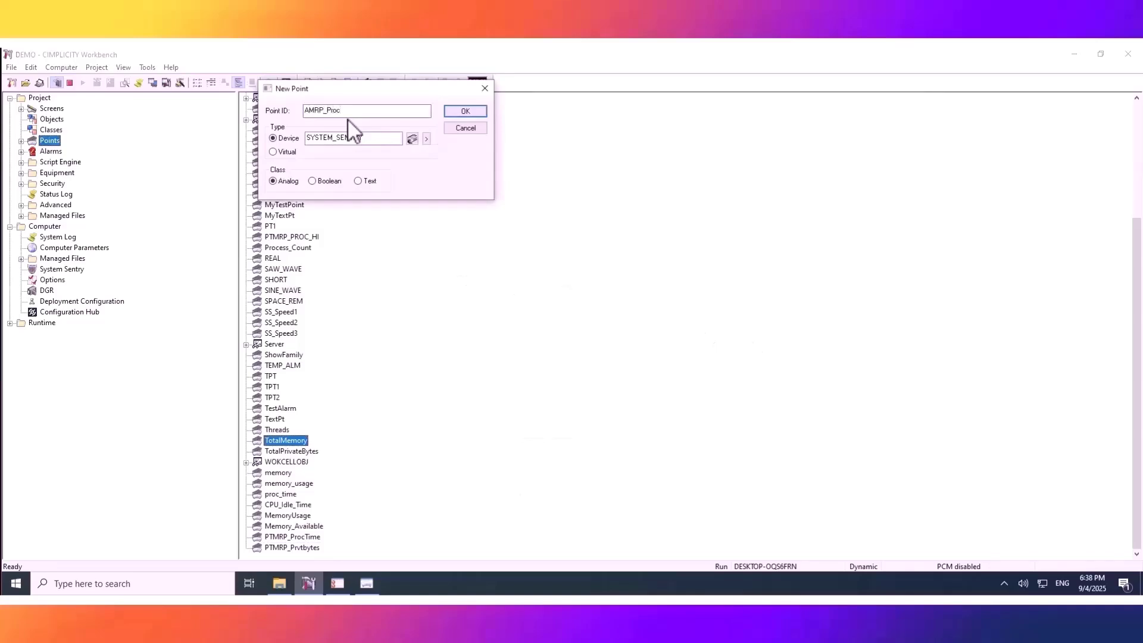
text(Time)
click(465, 111)
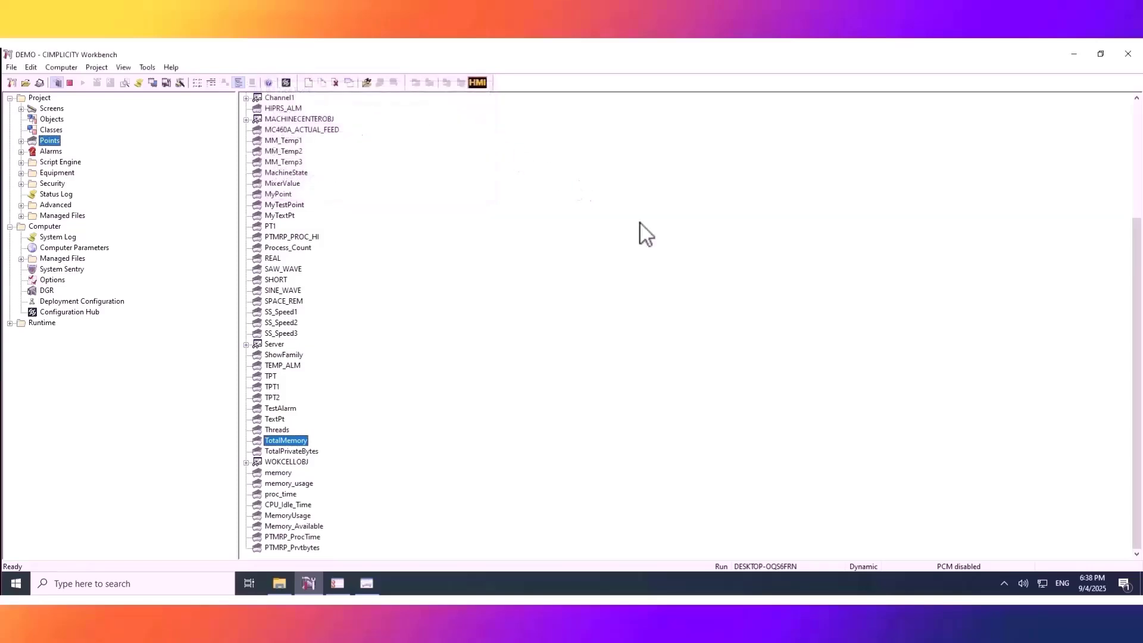
text(AMR)
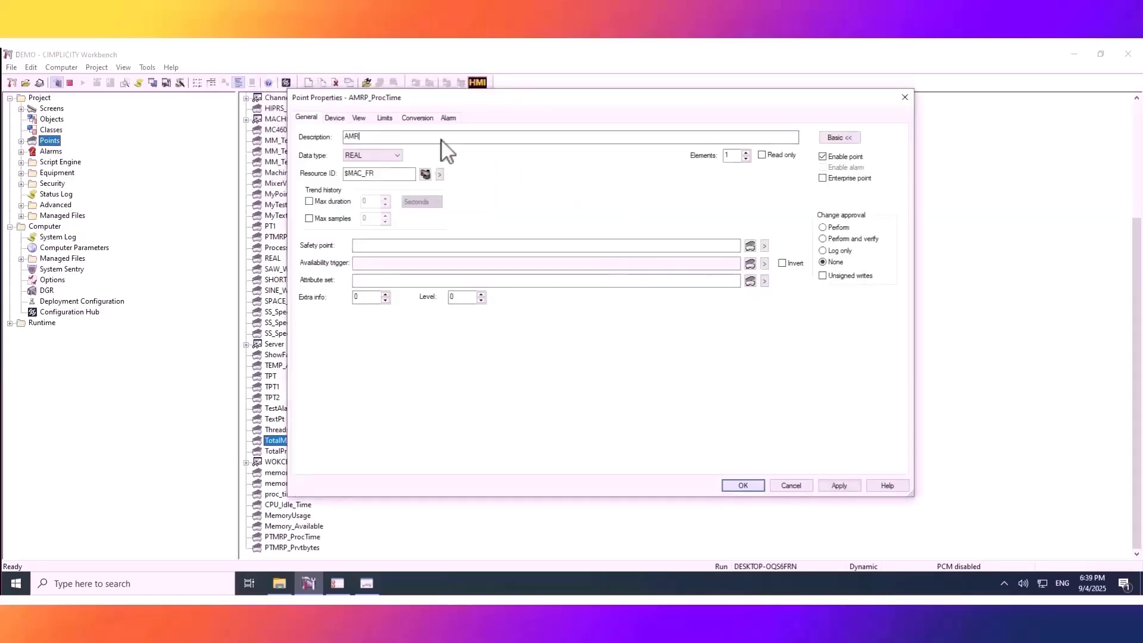
text(P Process Time)
- Build the AMRP_ProcTime device address from the Process object, the amrp instance and the % Processor Time counter
click(337, 117)
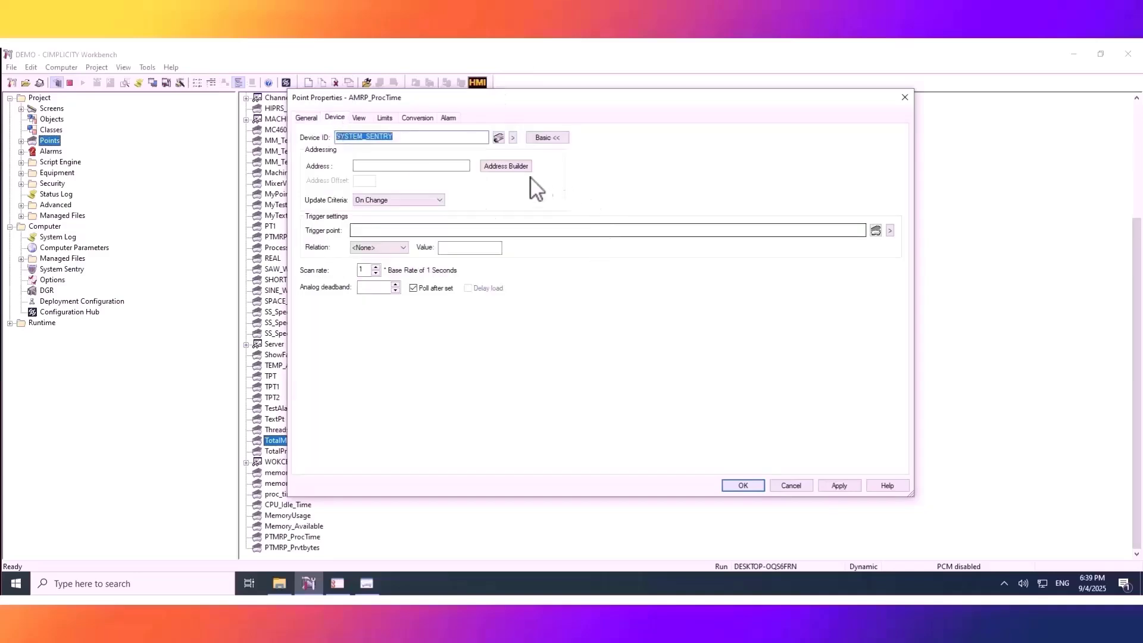
click(504, 167)
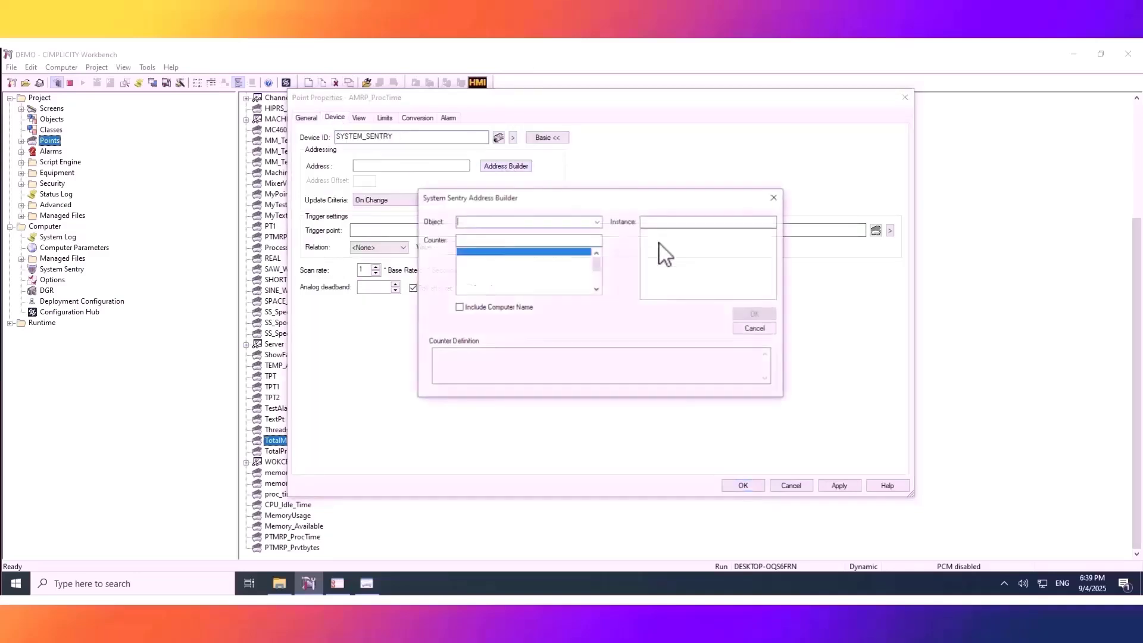
click(597, 222)
drag(597, 238, 597, 369)
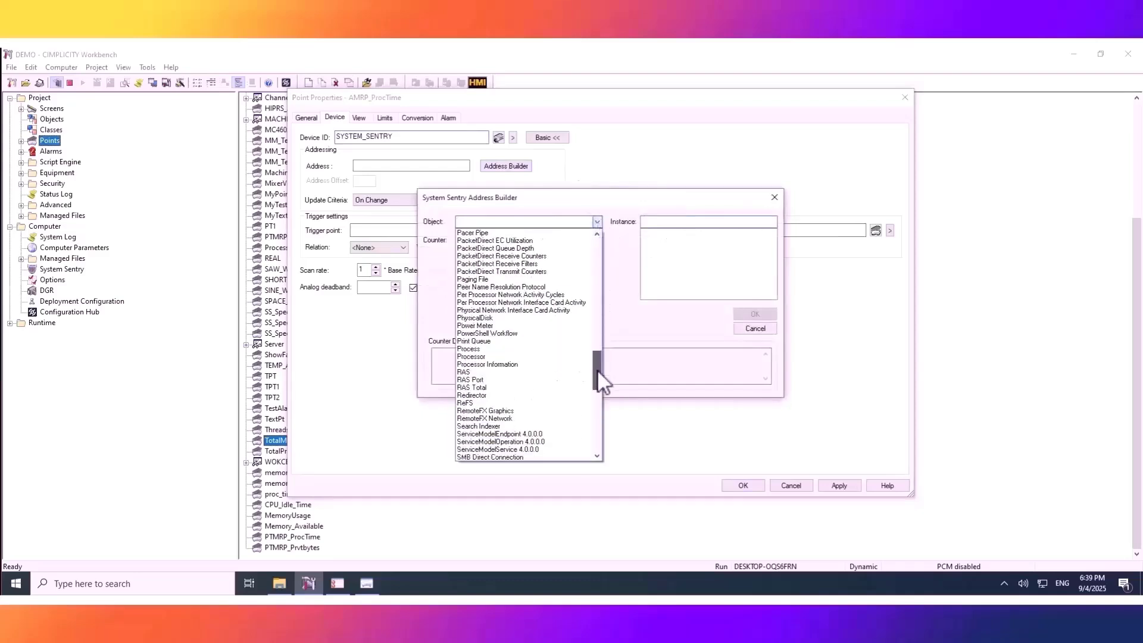
click(505, 360)
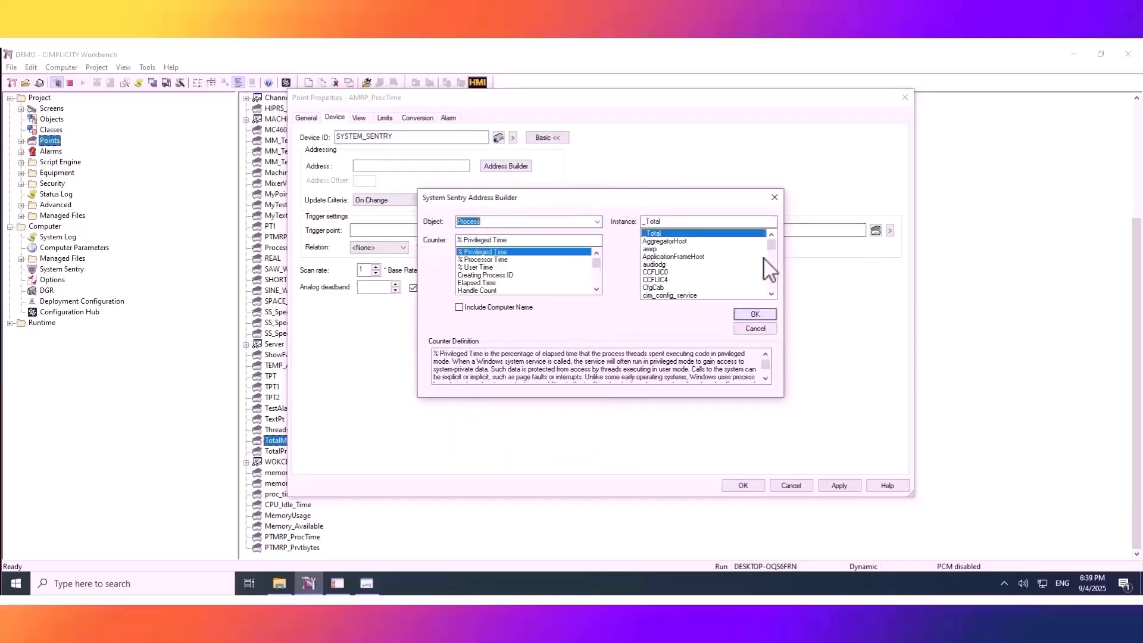
drag(773, 242, 772, 245)
scroll(714, 256, up, 3)
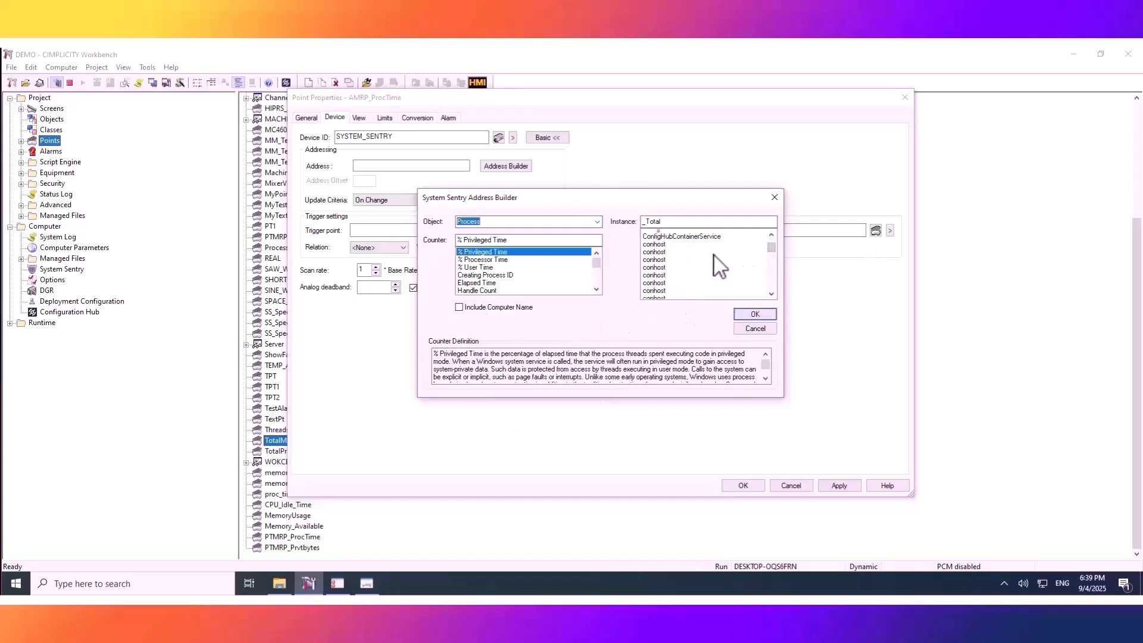
scroll(715, 256, up, 5)
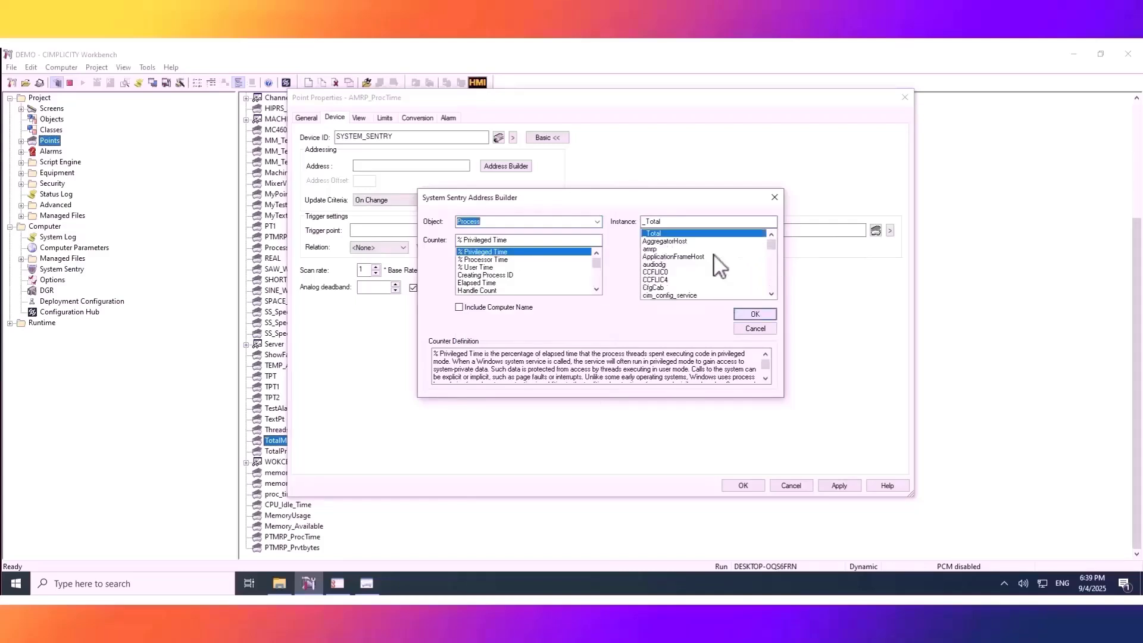
click(657, 248)
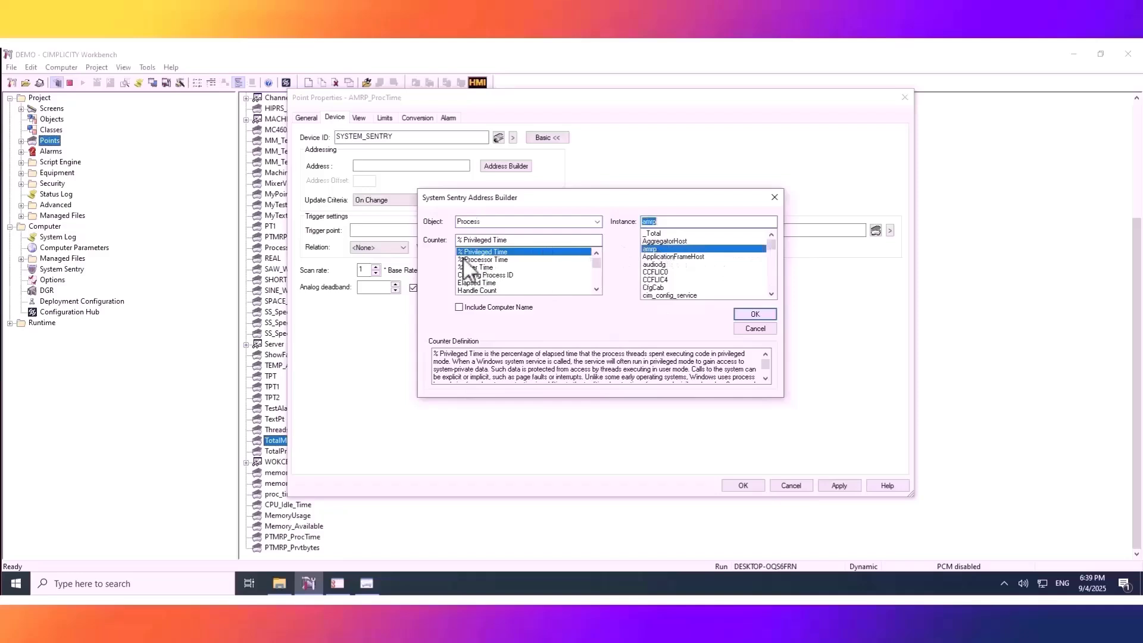
click(481, 259)
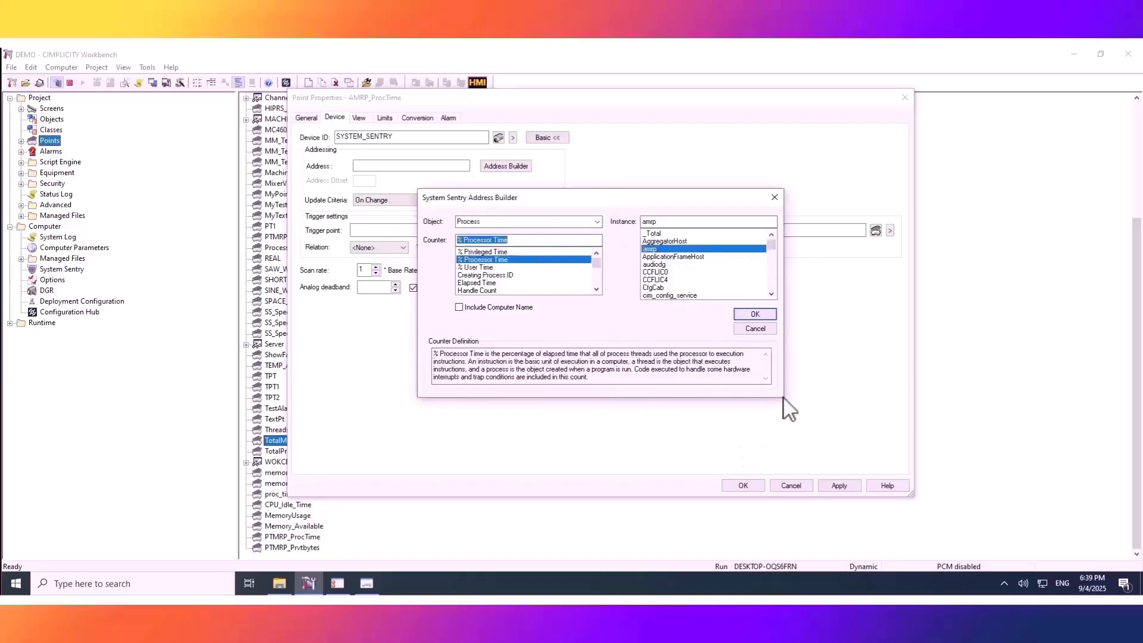
click(753, 314)
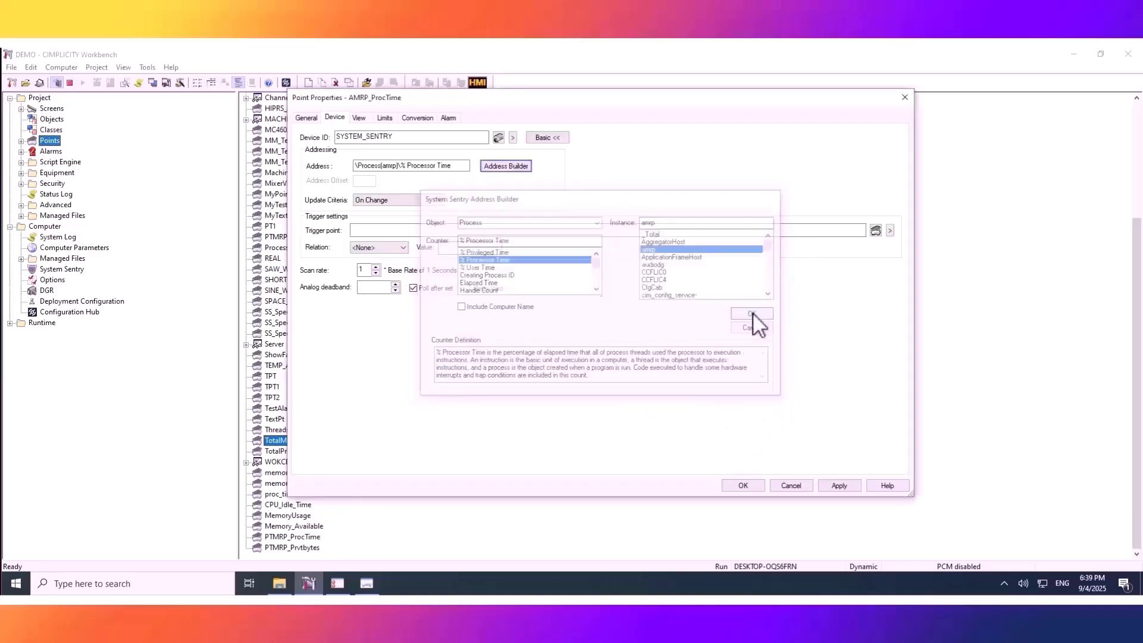
- Set the measurement unit label of AMRP_ProcTime to % and save the point
click(434, 119)
click(355, 166)
text(%)
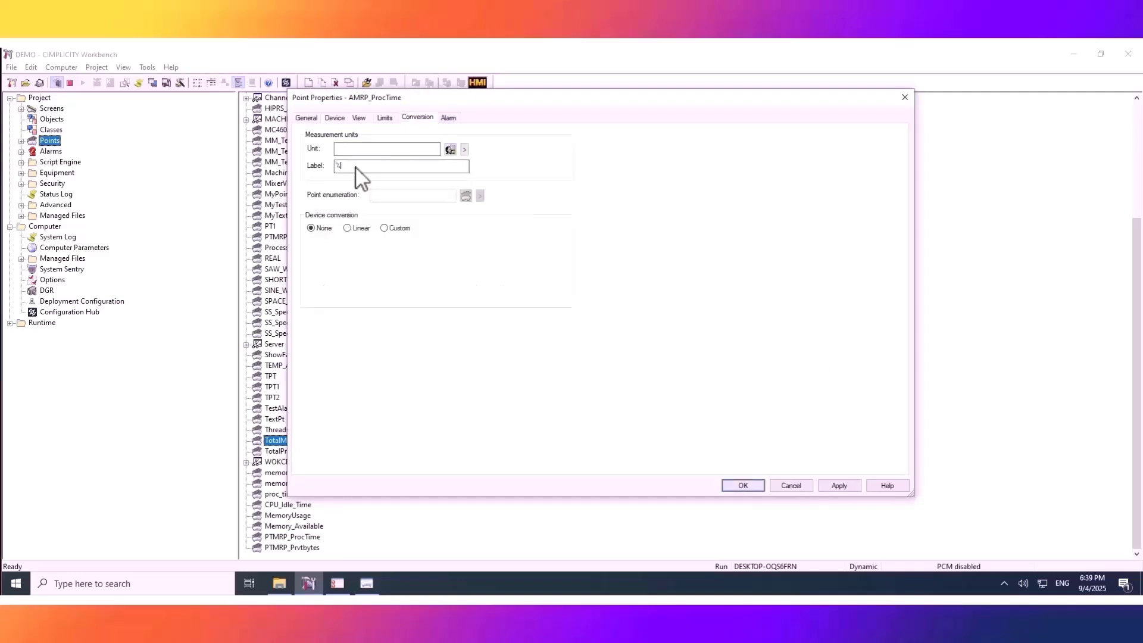
click(837, 485)
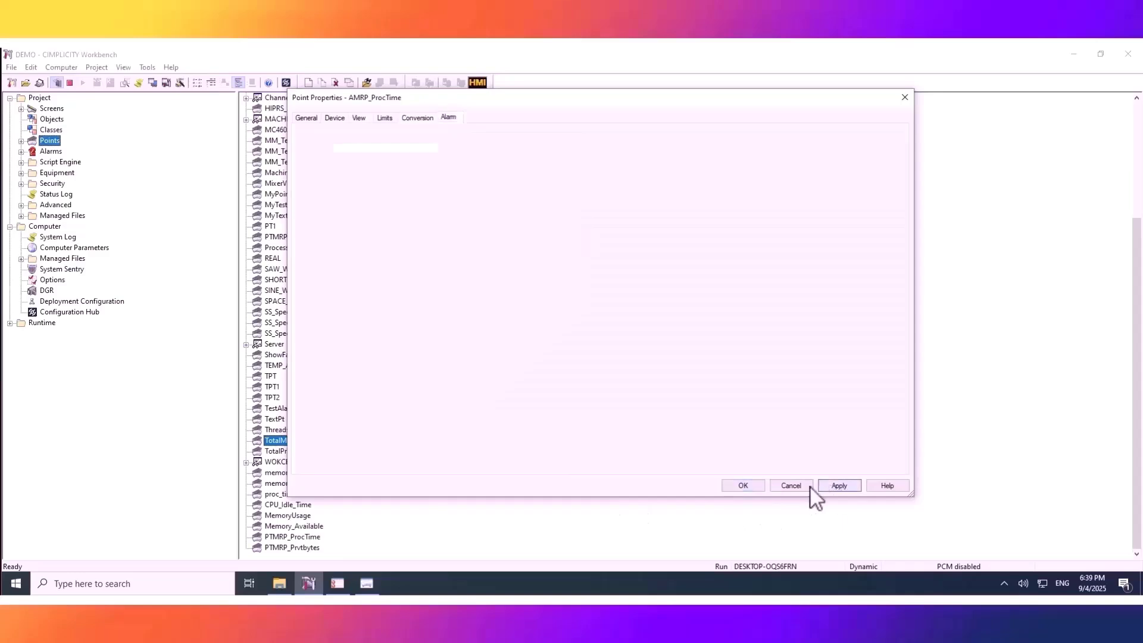
click(743, 485)
- Add the PTMRP_ProcTime, PTMRP_Prvtbytes and AMRP_ProcTime points to the Point Control Panel to view their values
right_click(292, 525)
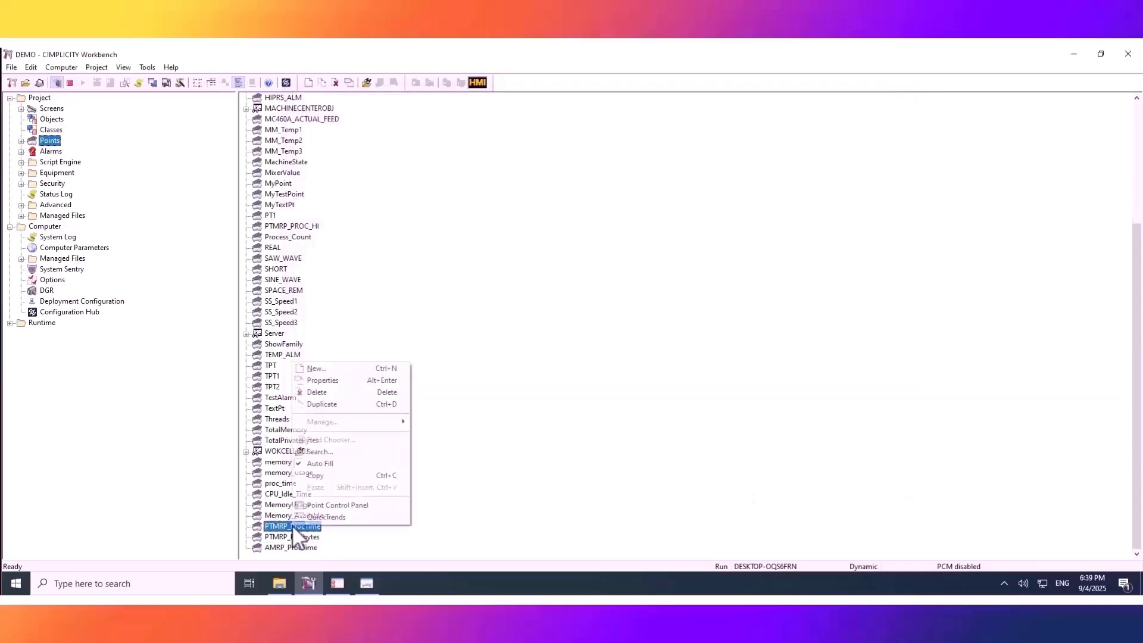
click(336, 505)
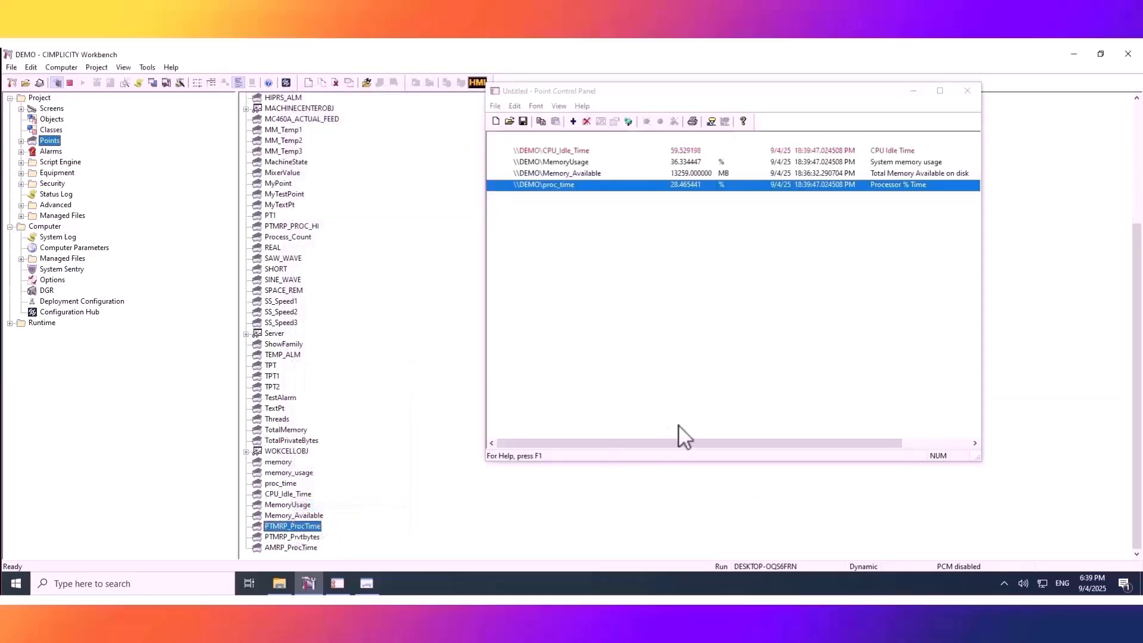
right_click(295, 535)
click(338, 514)
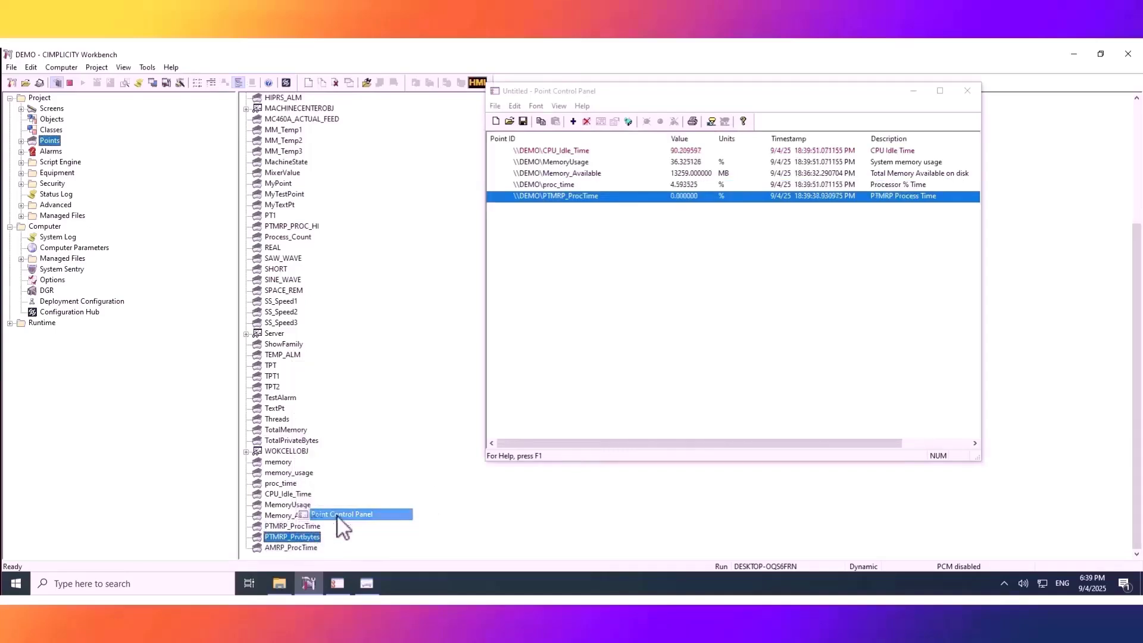
right_click(291, 549)
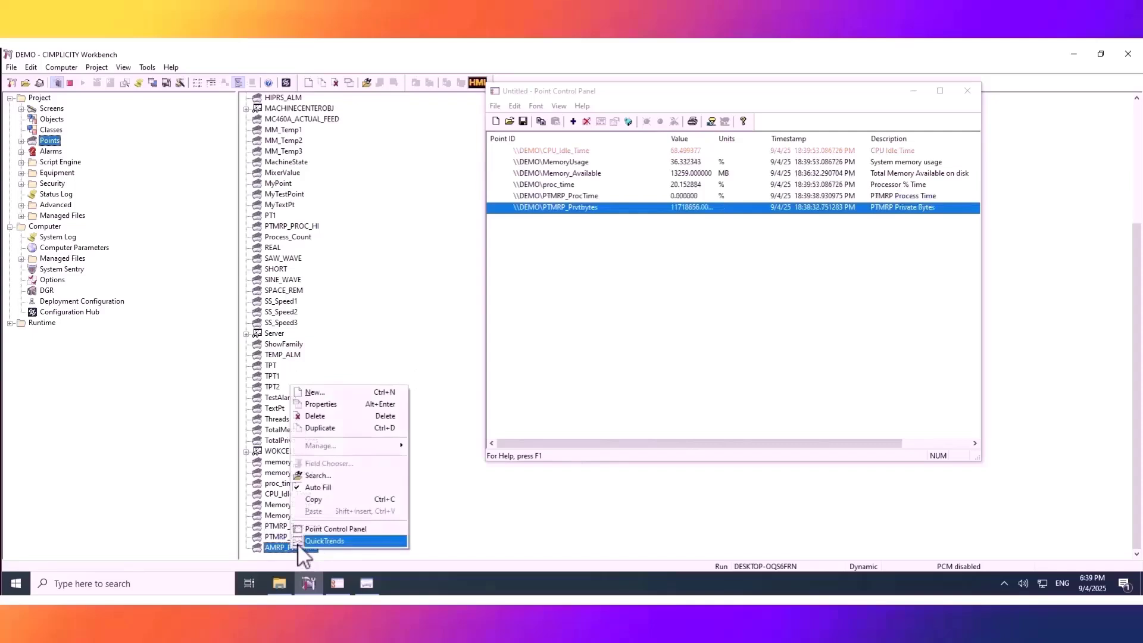
click(331, 528)
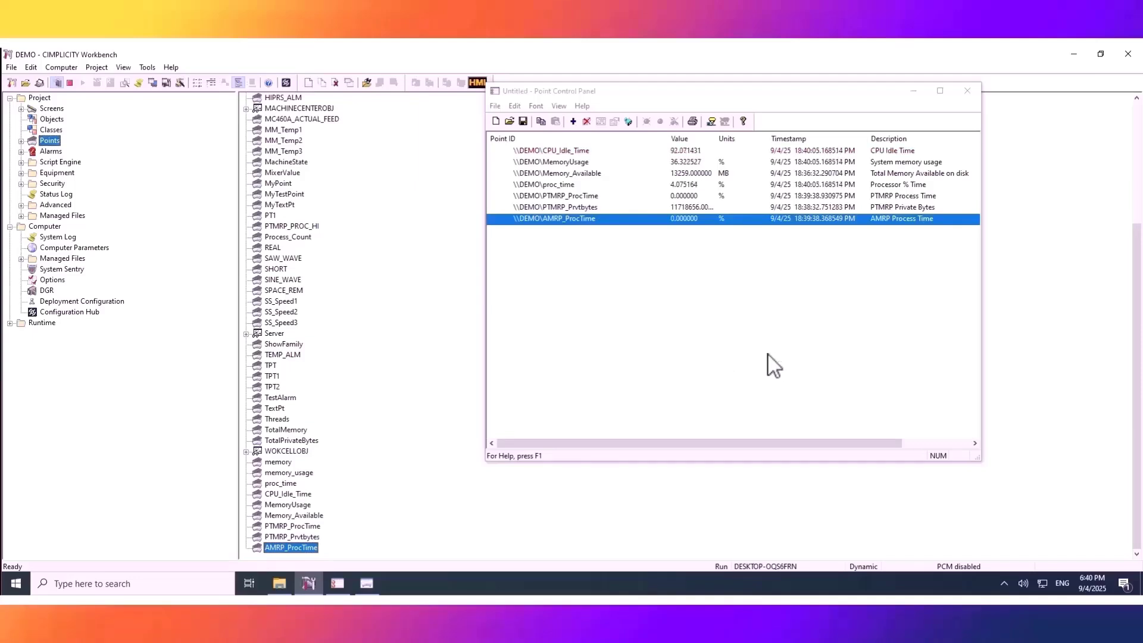
- Create a virtual Boolean point named PTMRP_Proc_Time_hi
right_click(400, 408)
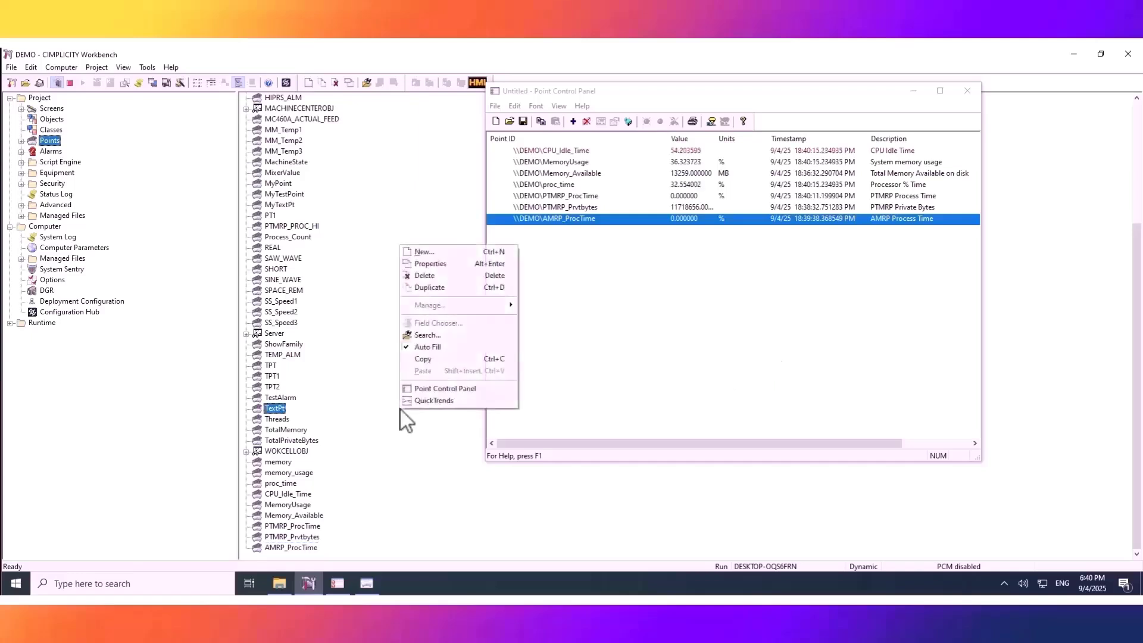
click(441, 251)
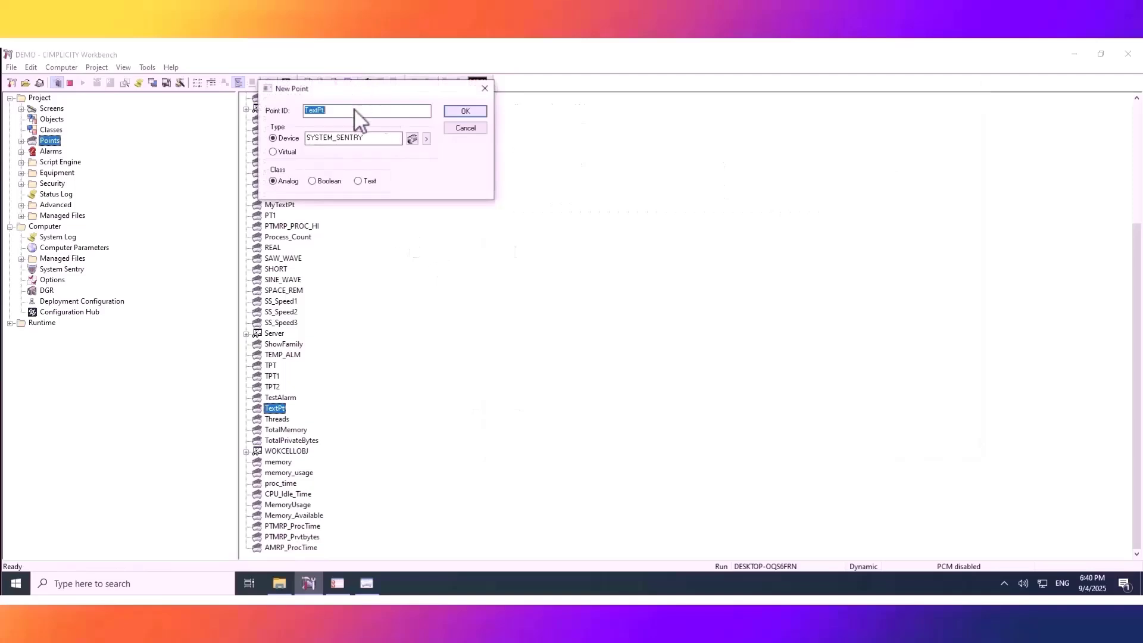
text(PTMRP_Proc_Time_hi)
click(287, 152)
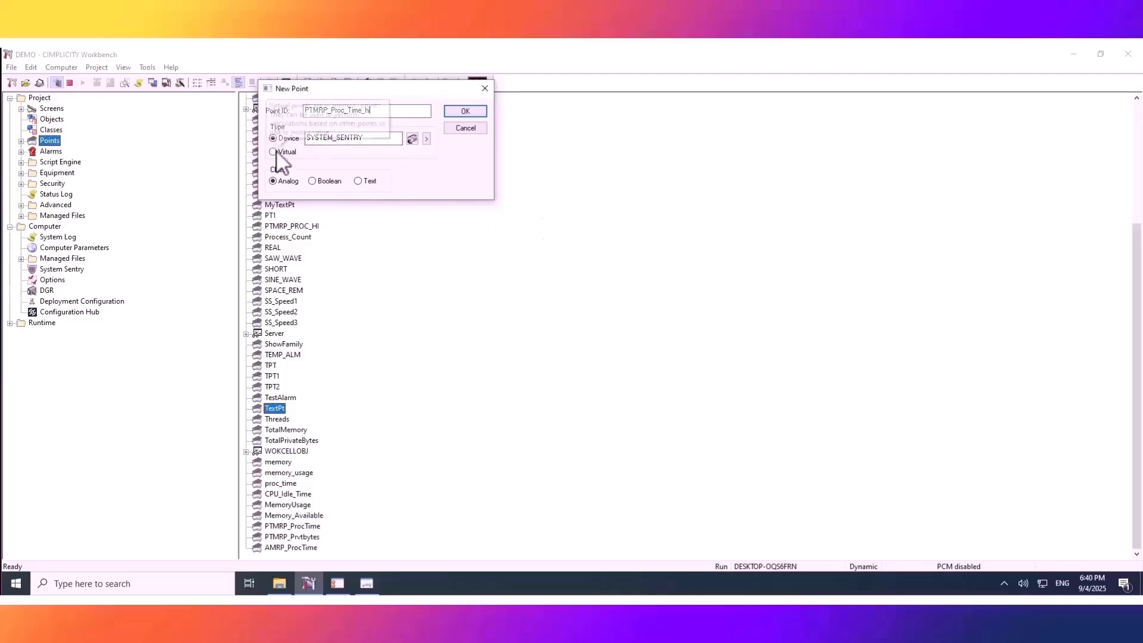
click(312, 181)
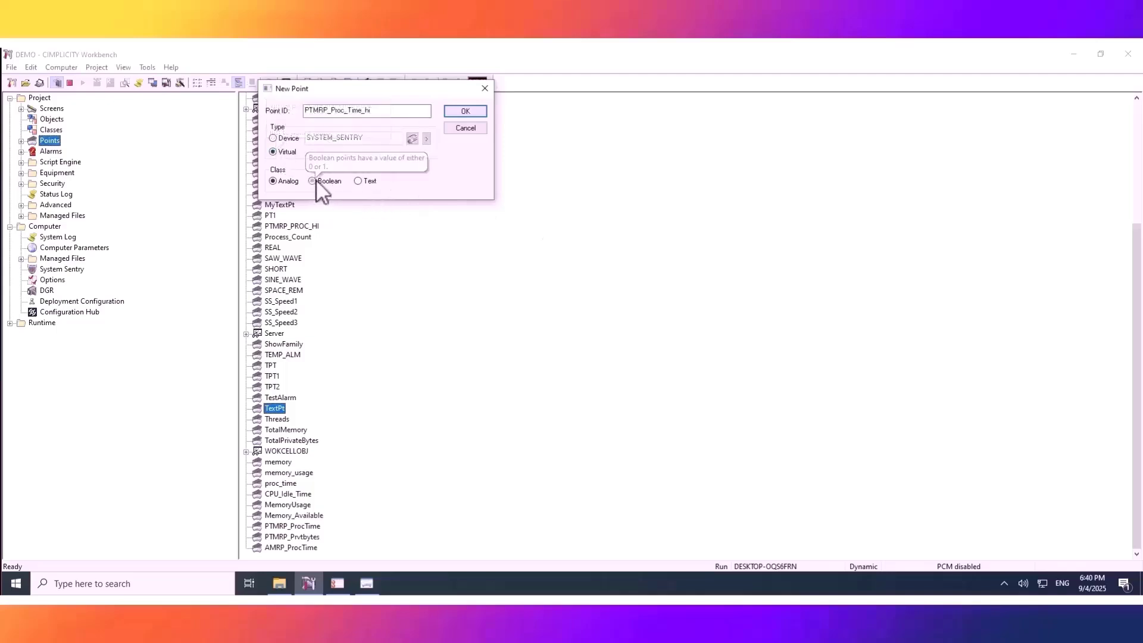
click(465, 112)
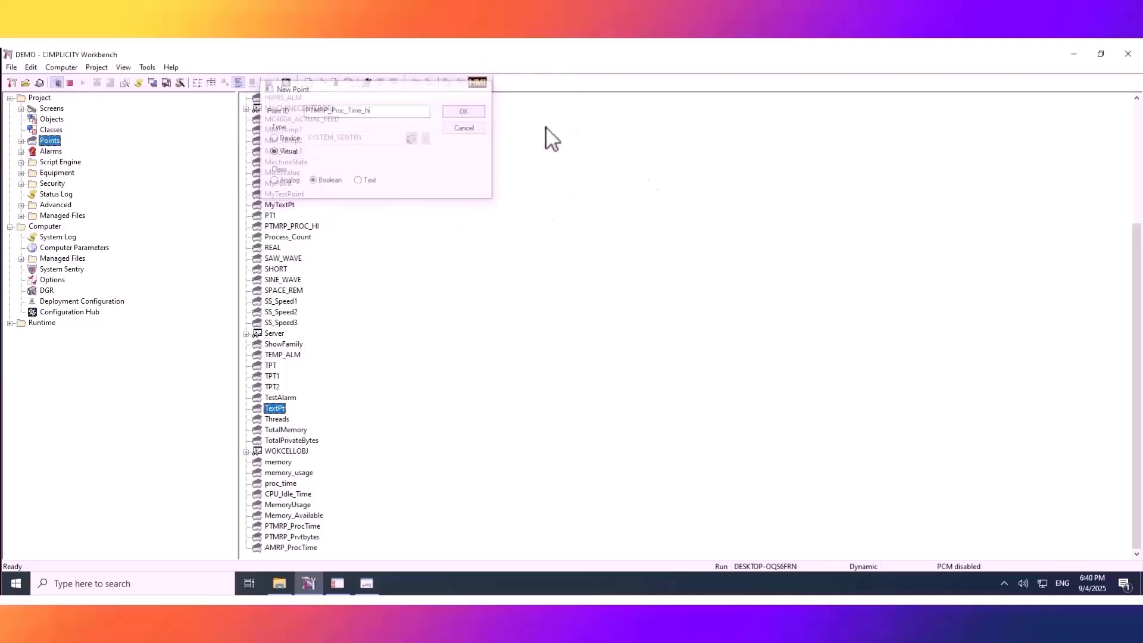
- Set the calculation of PTMRP_Proc_Time_hi to Equation and insert the PTMRP_ProcTime point into its expression, searching with PTMRP*
click(333, 118)
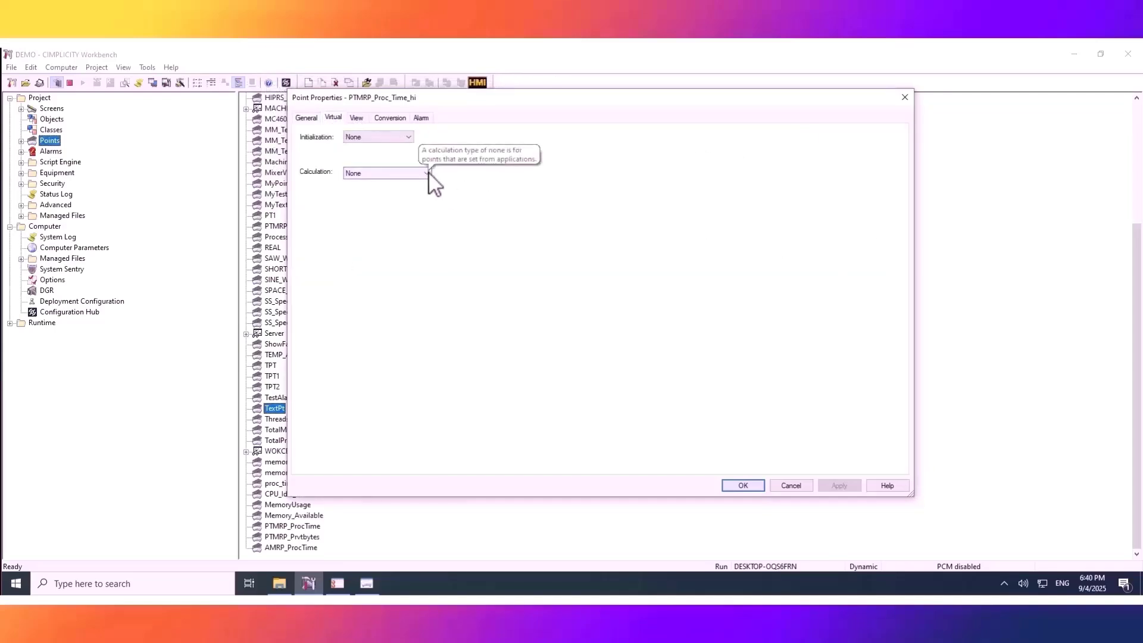
click(430, 173)
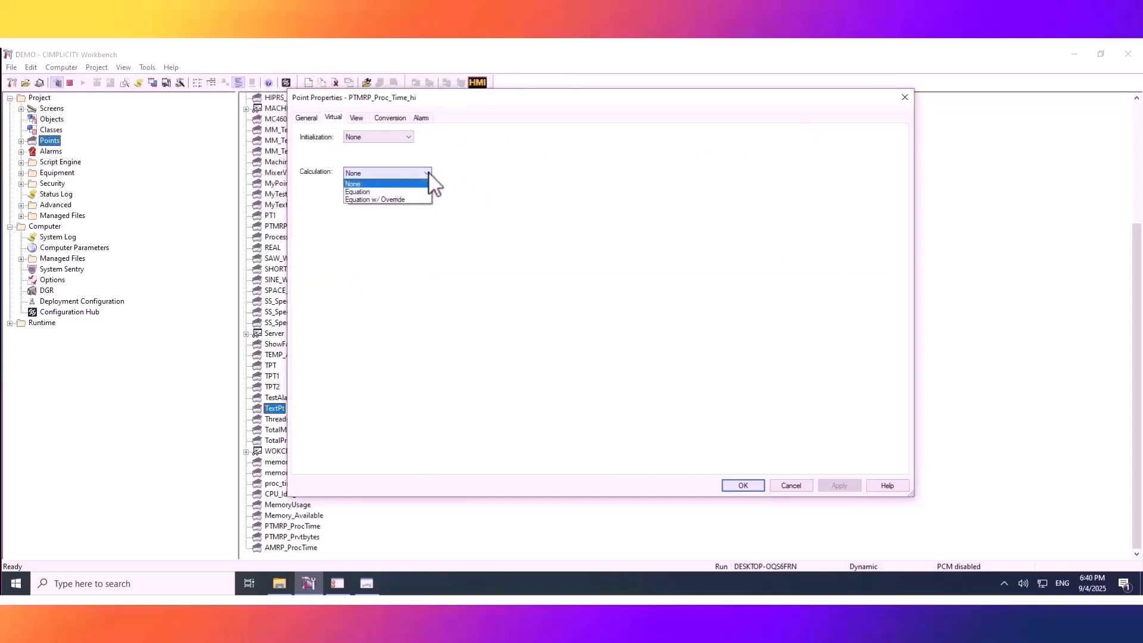
click(393, 192)
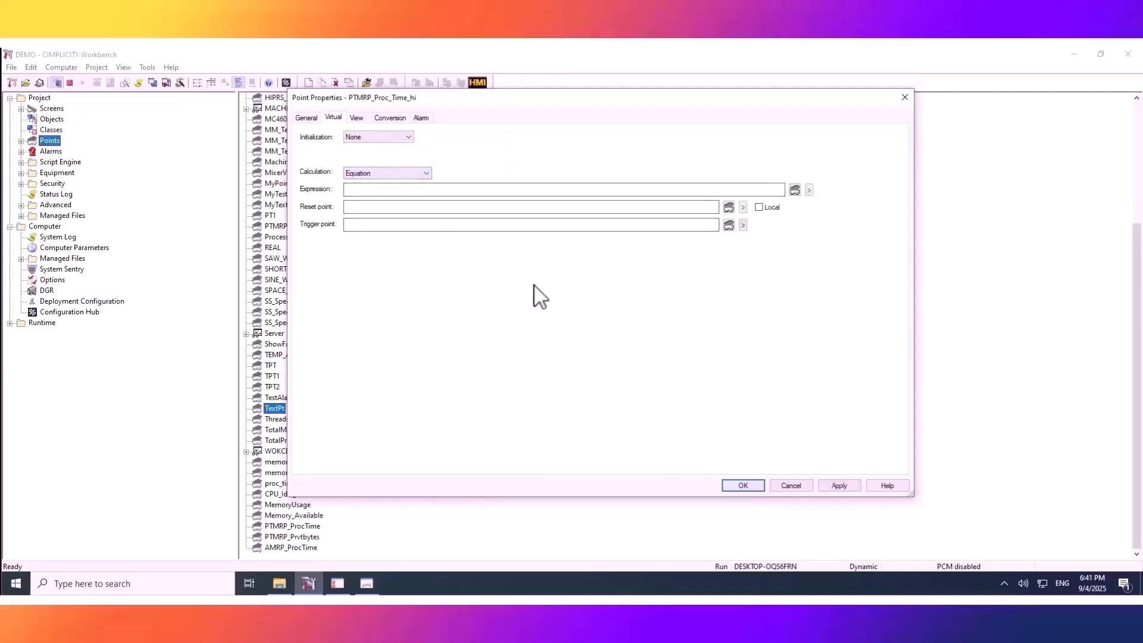
click(795, 191)
click(476, 197)
text(PTMRP*)
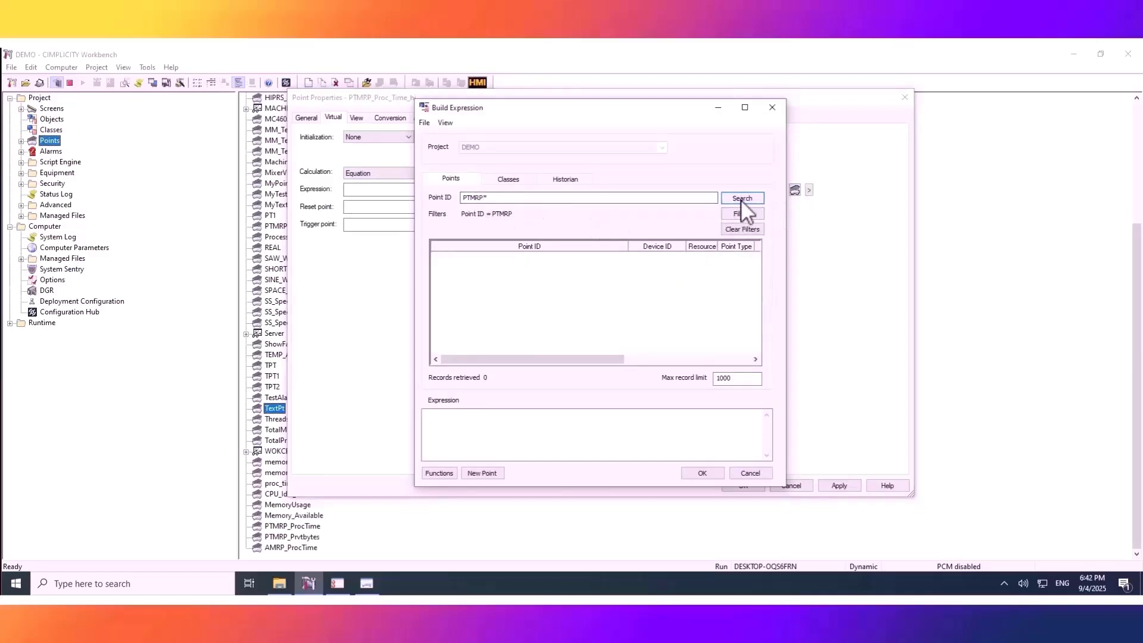
click(742, 199)
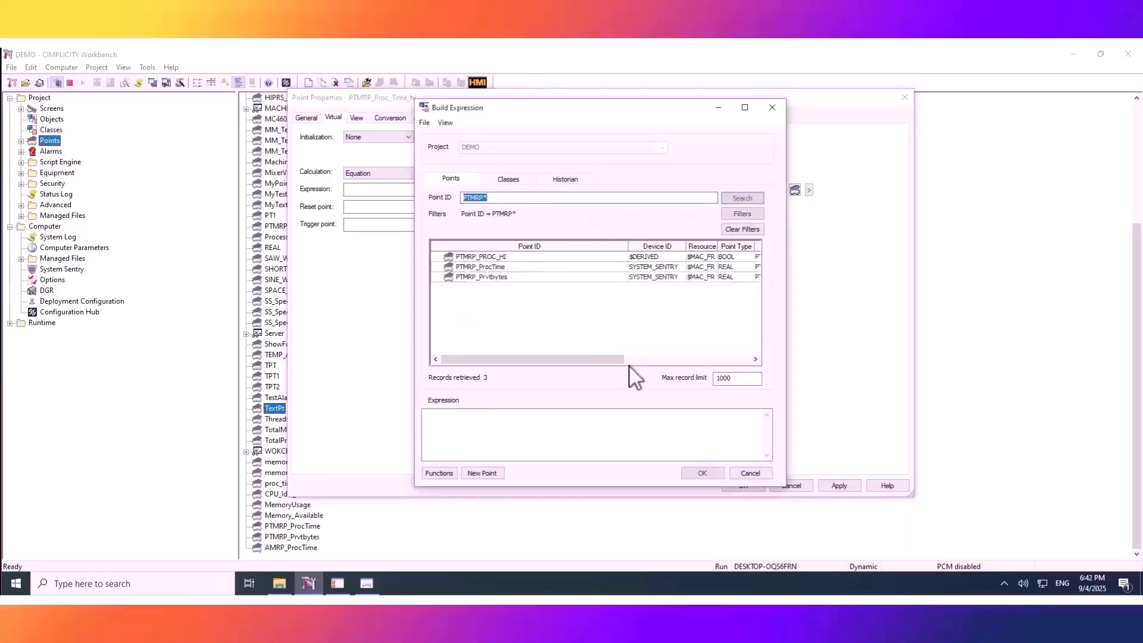
click(488, 268)
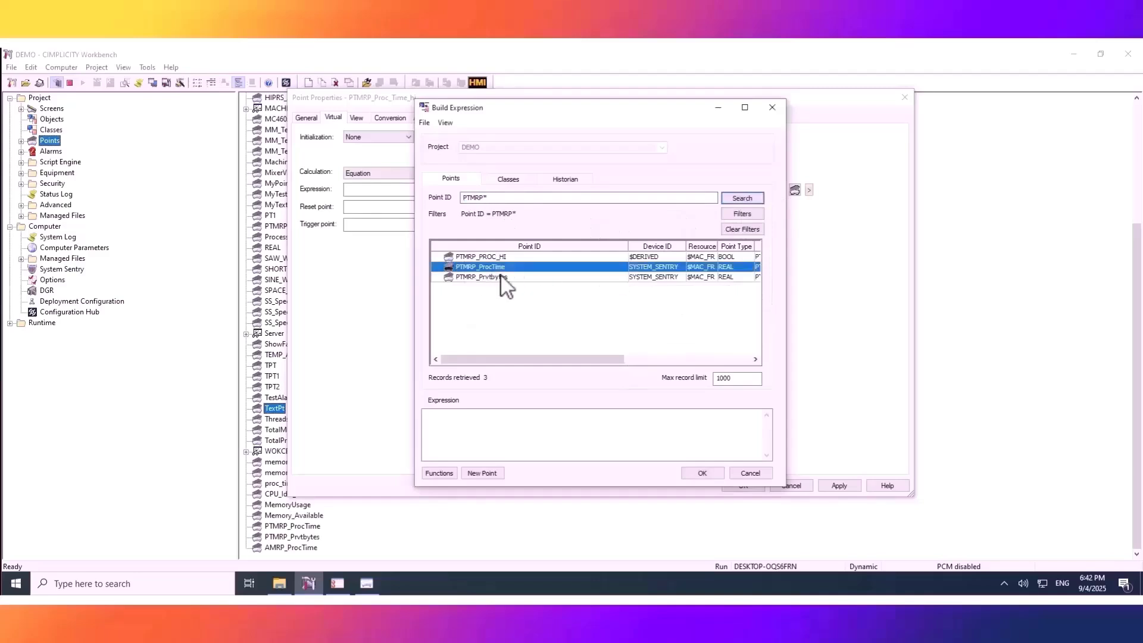
double_click(537, 266)
click(493, 412)
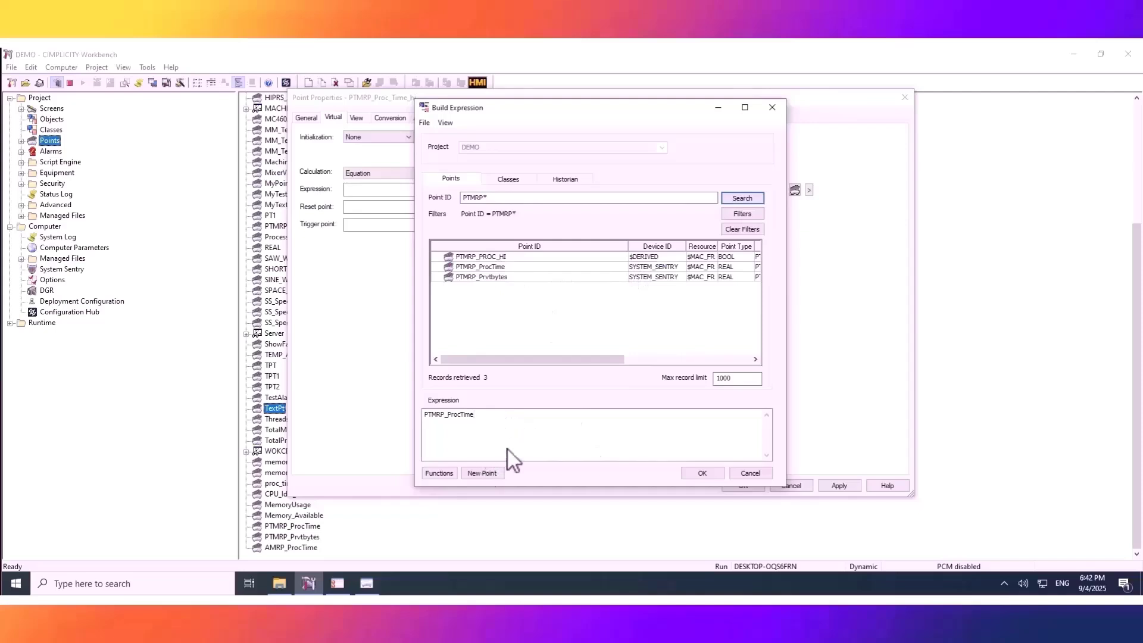
- Complete the expression as PTMRP_ProcTime GT 0 using the relational GT function
click(446, 473)
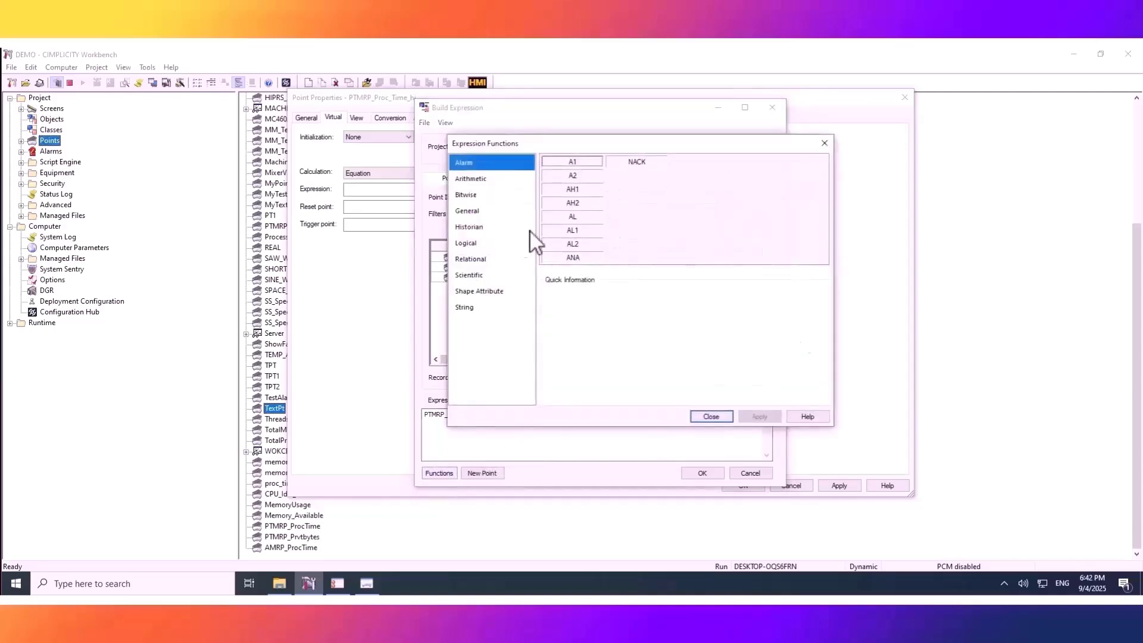
click(475, 259)
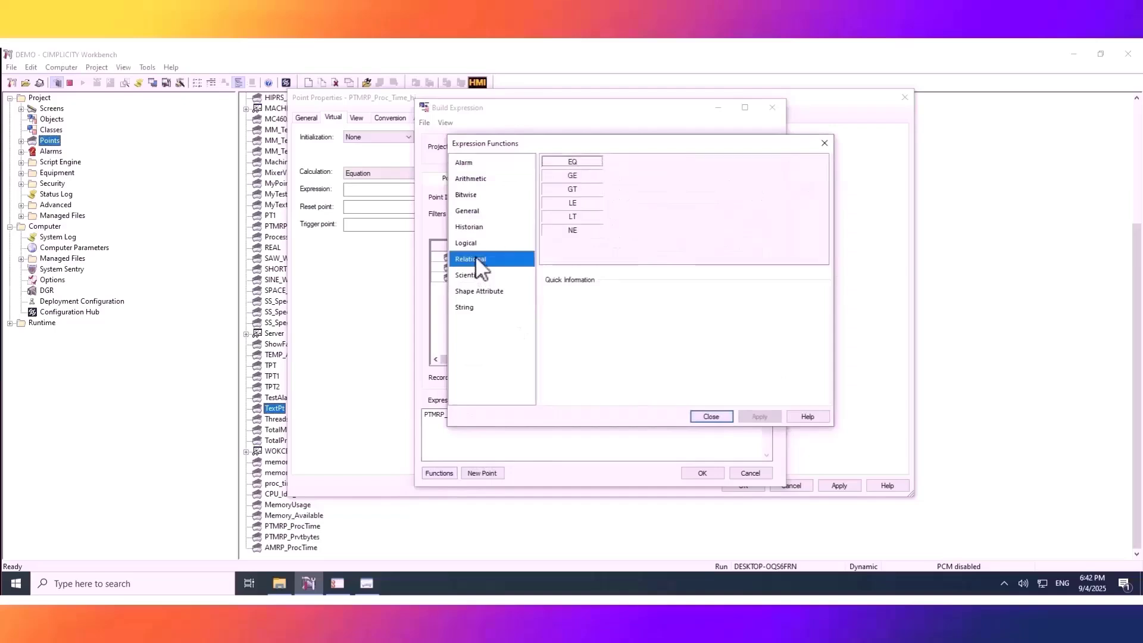
click(582, 189)
click(704, 417)
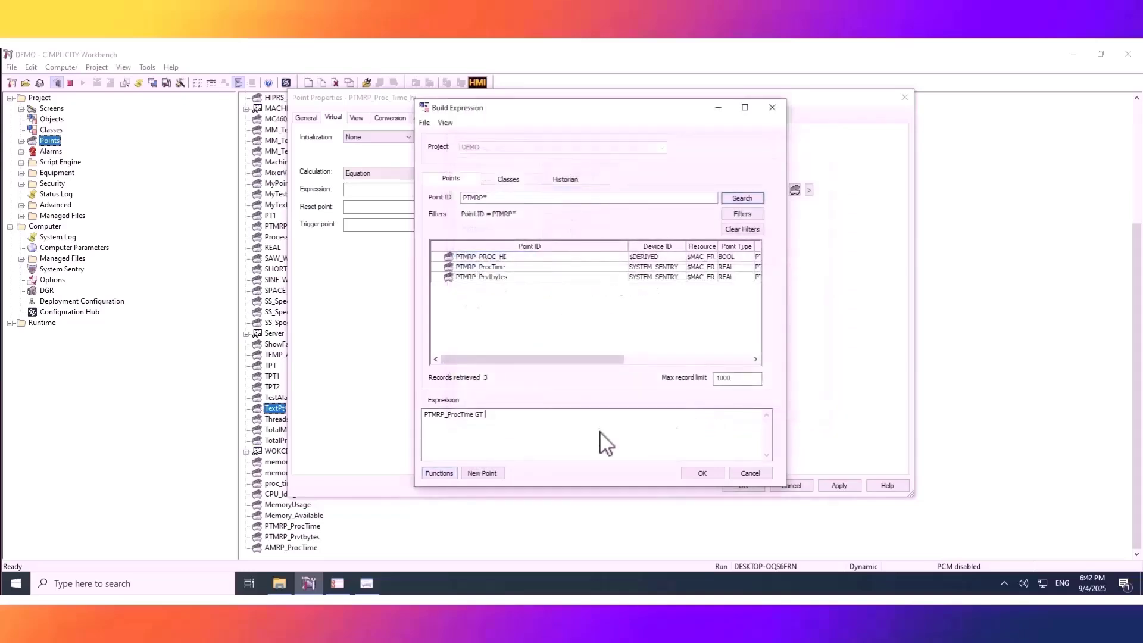
text(0)
click(701, 473)
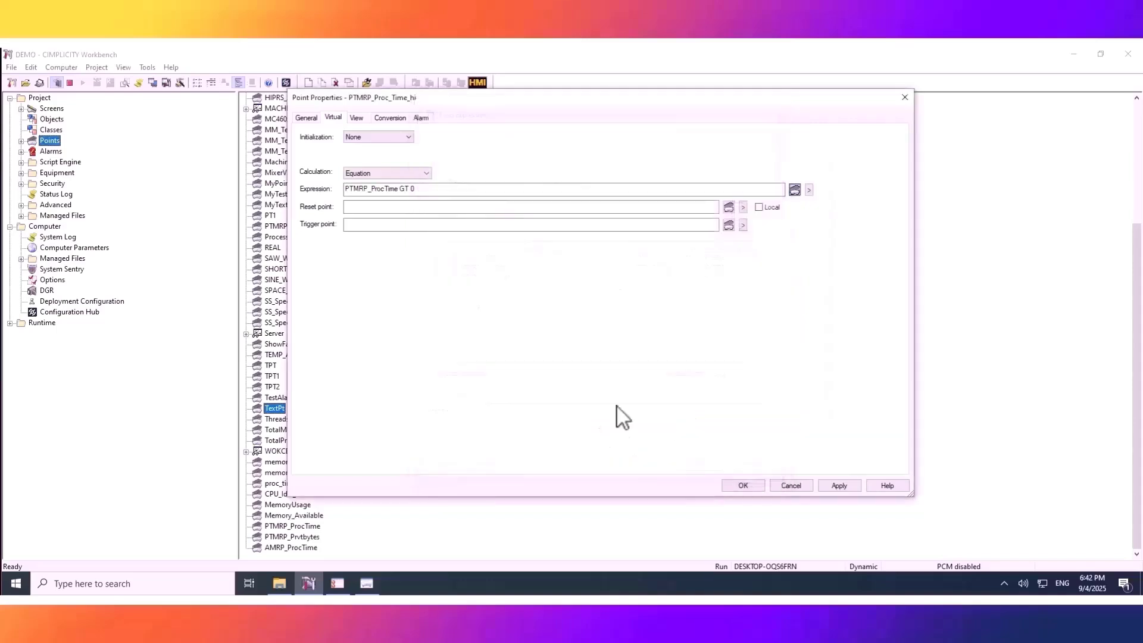
- Define the alarm message "PTMRP Processor Time Hi" for PTMRP_Proc_Time_hi and save the point
click(422, 118)
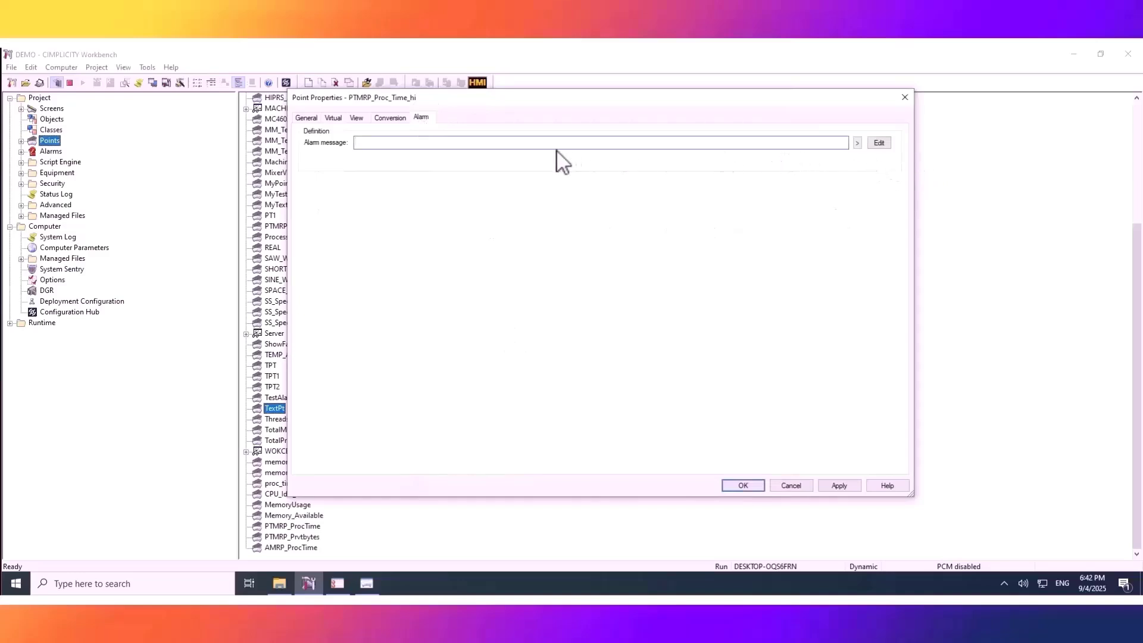
text(PTMRP)
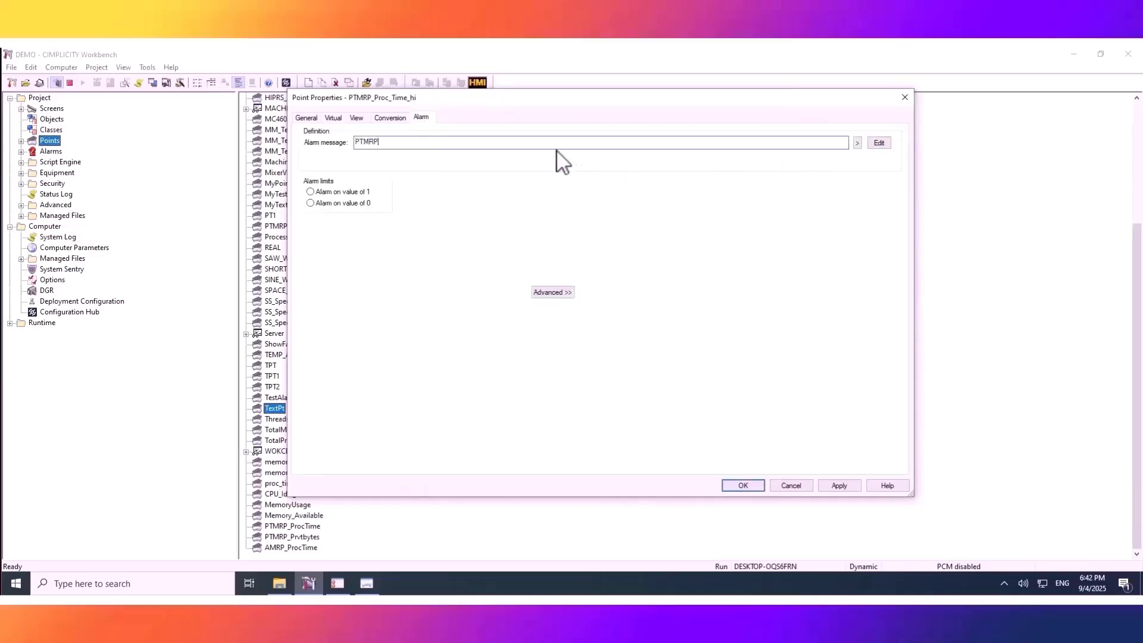
text( Procss)
key(BackSpace)
key(BackSpace)
text(essor Time Hi)
key(BackSpace)
click(840, 484)
click(742, 485)
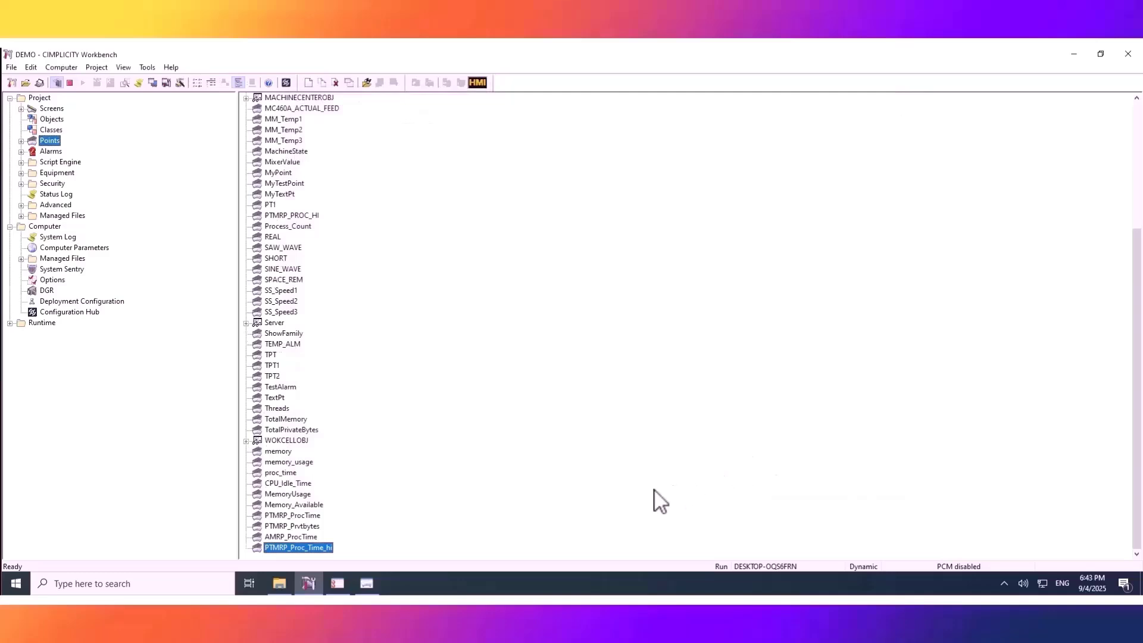
- Add the PTMRP_Proc_Time_hi point to the Point Control Panel to view its value
right_click(307, 545)
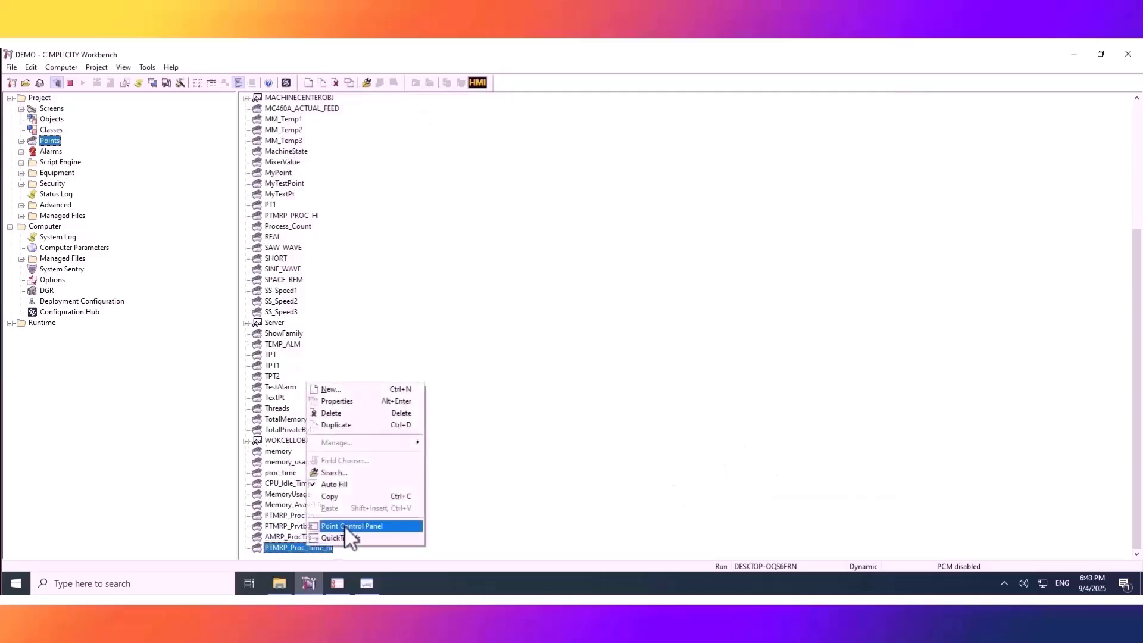
click(352, 527)
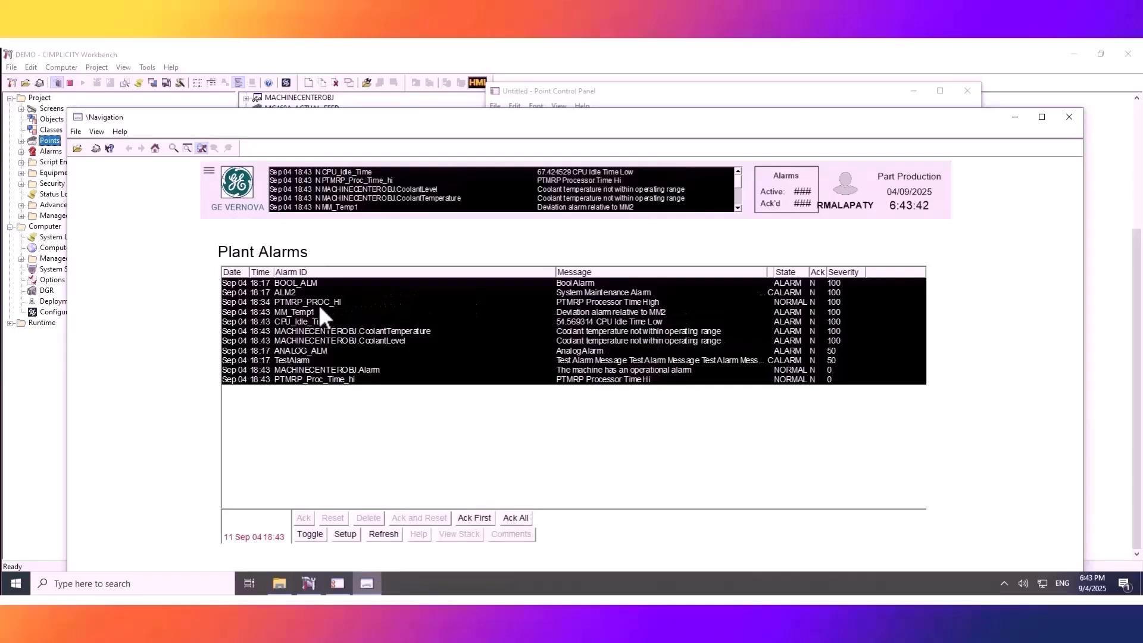
- Inspect the PTMRP_Proc_Time_hi alarm on the Plant Alarms screen, try to acknowledge all alarms, and minimize the screen
click(354, 380)
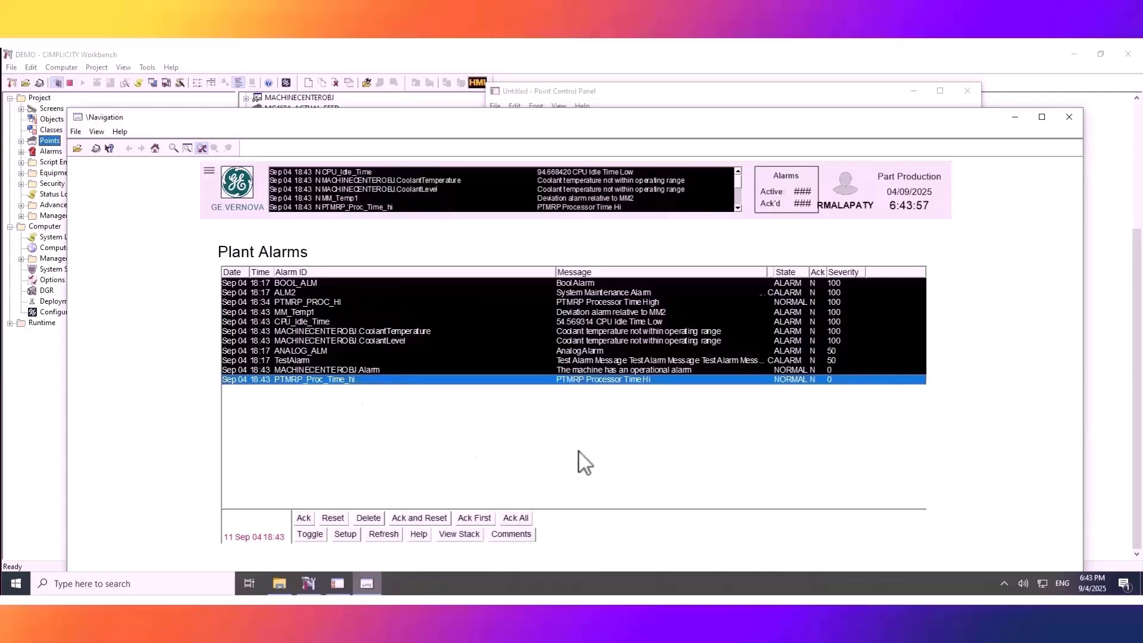
click(517, 517)
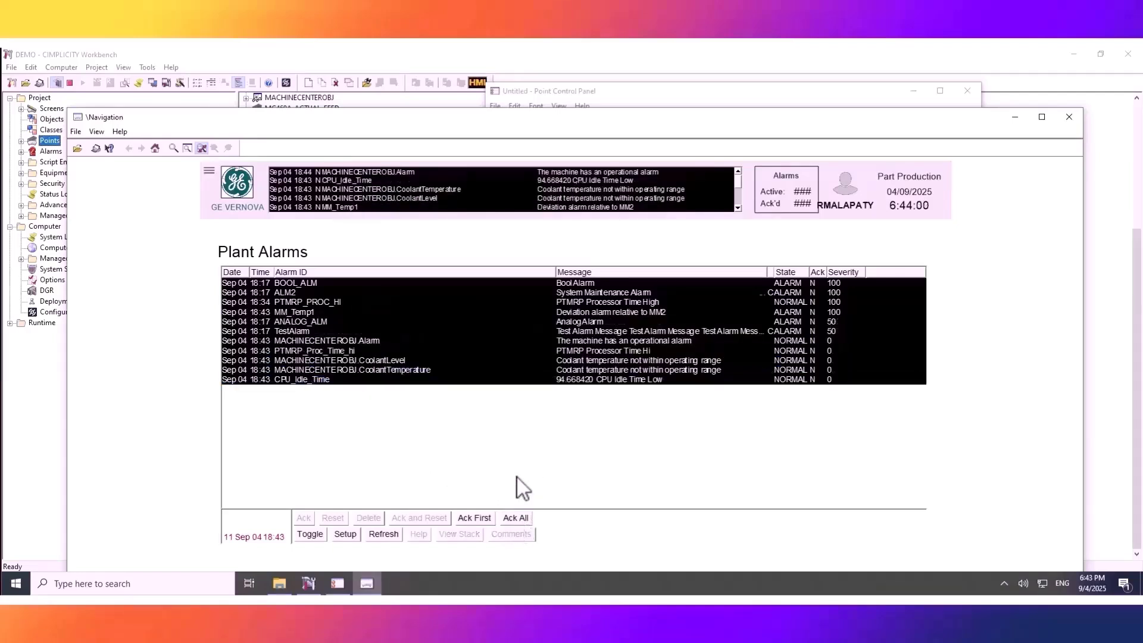
click(516, 517)
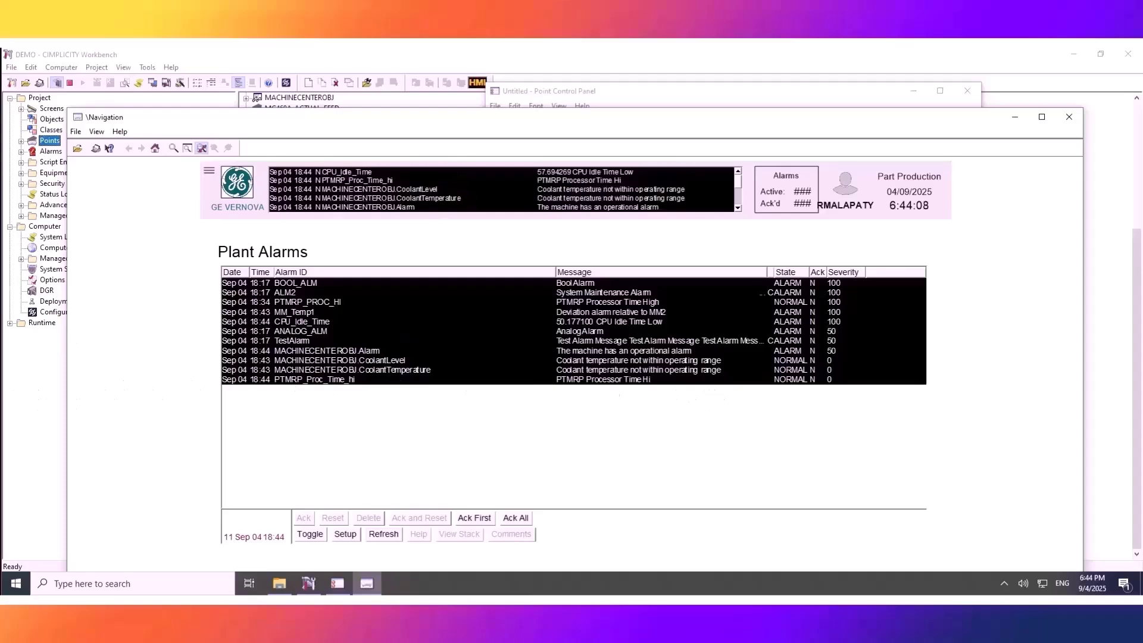
click(1017, 118)
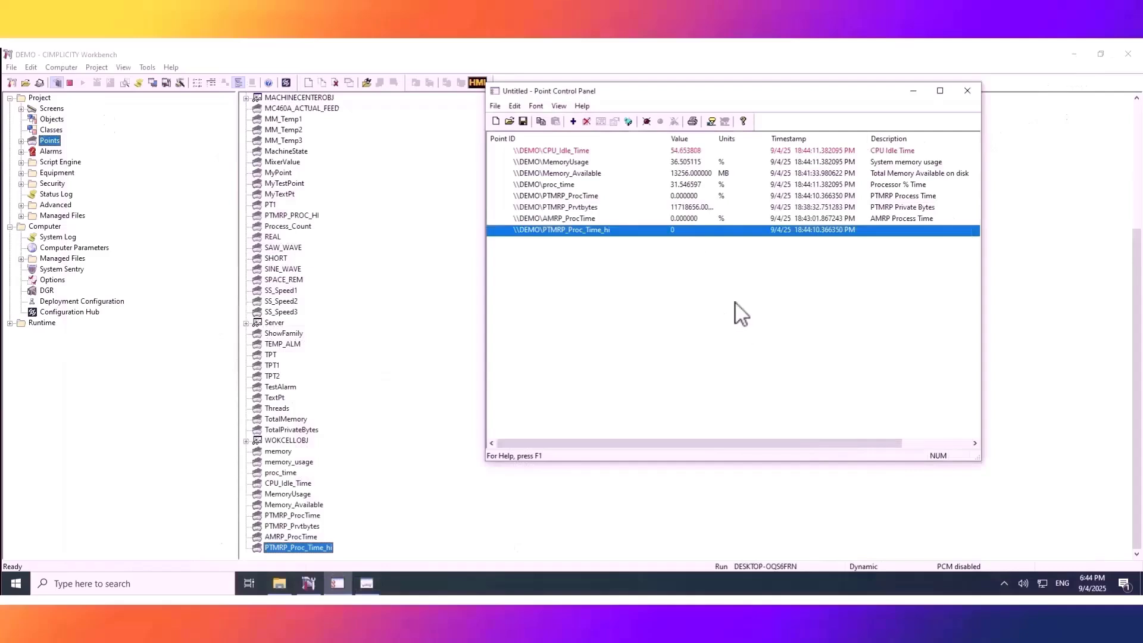